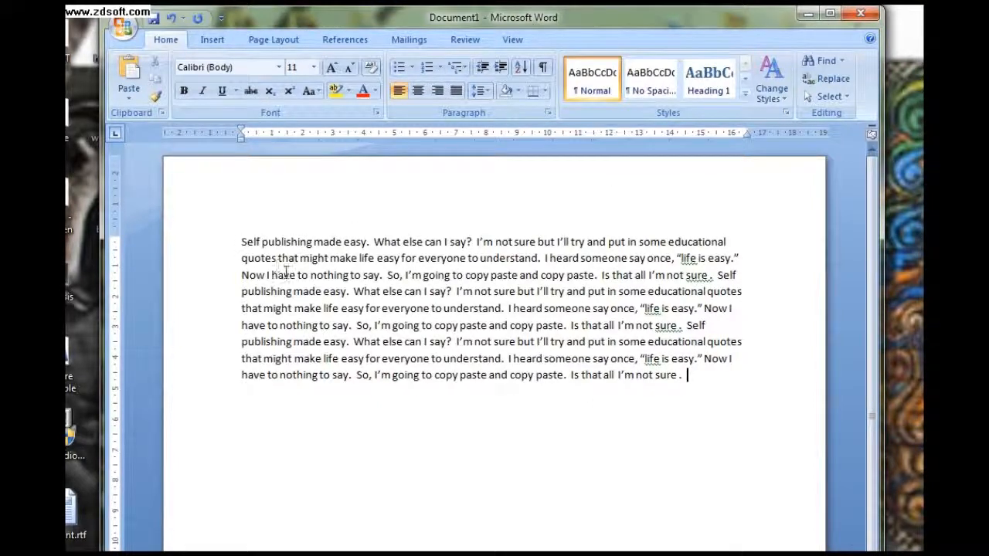
# - Add further copies of the "Self publishing made easy" passage below the first paragraph, joining them into a second paragraph
pyautogui.write('Self publishing made easy.  What else can I say?  I’m not sure but I’ll try and put in some educational quotes that might make life easy for everyone to understand.  I heard someone say once, "life is easy."  Now I have to nothing to say.  So, I’m going to copy paste and copy paste.  Is that all I’m not sure .')
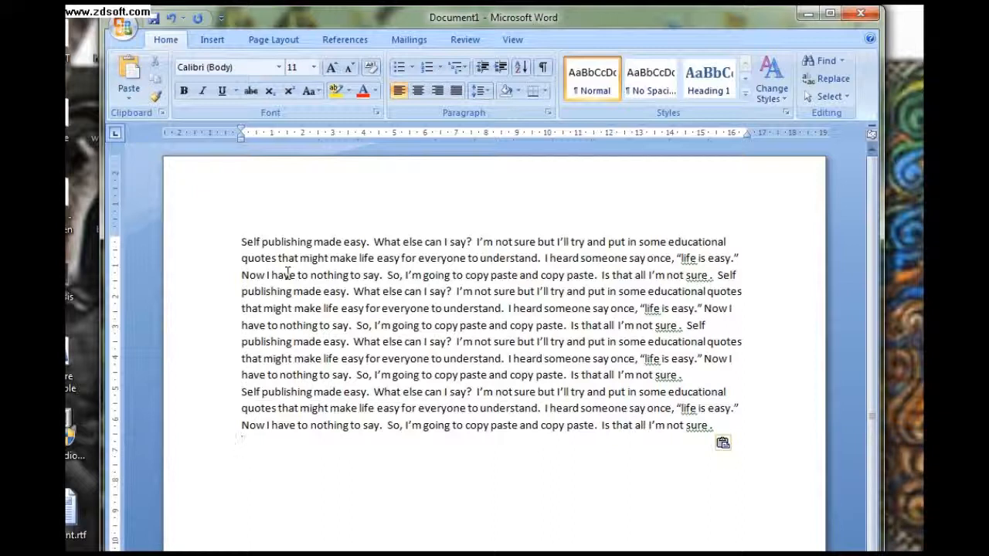
pyautogui.write('Self publishing made easy.  What else can I say?  I’m not sure but I’ll try and put in some educational quotes that might make life easy for everyone to understand.  I heard someone say once, "life is easy."  Now I have to nothing to say.  So, I’m going to copy paste and copy paste.  Is that all I’m not sure .')
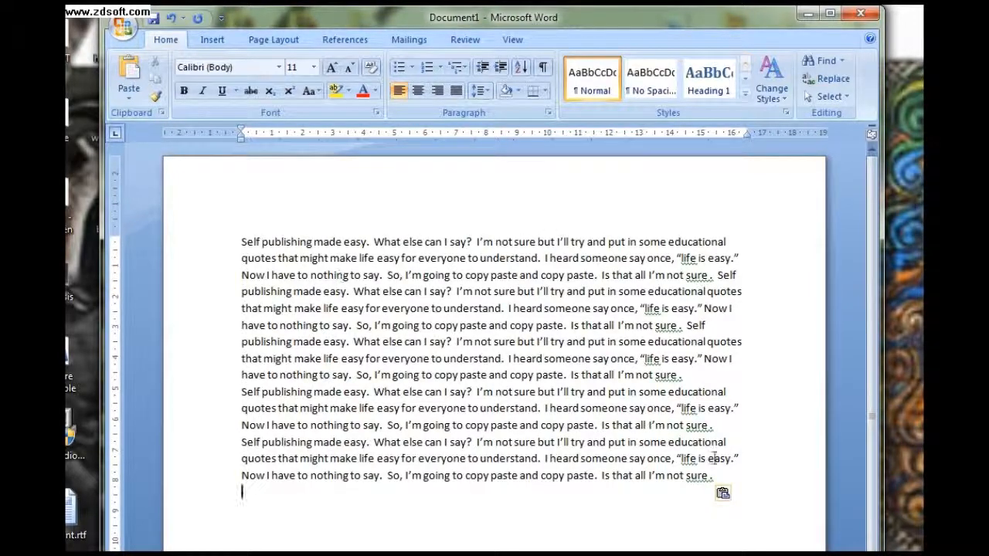
pyautogui.click(736, 430)
pyautogui.press('Delete')
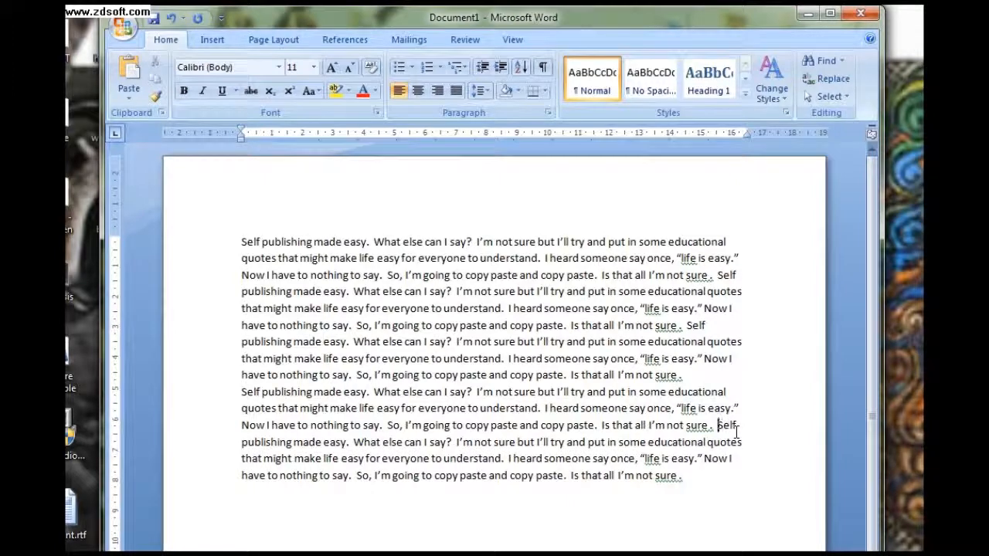
pyautogui.click(735, 477)
pyautogui.write('Self publishing made easy.  What else can I say?  I’m not sure but I’ll try and put in some educational quotes that might make life easy for everyone to understand.  I heard someone say once, "life is easy." Now I have to nothing to say.  So, I’m going to copy paste and copy paste.  Is that all  I’m not sure .')
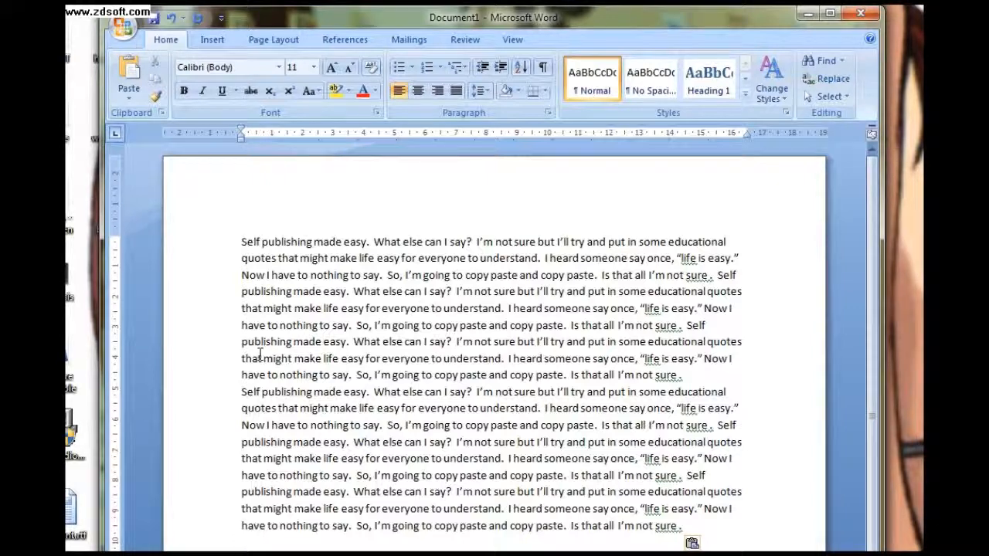
# - Indent the first line of both paragraphs with a tab
pyautogui.click(239, 391)
pyautogui.press('Tab')
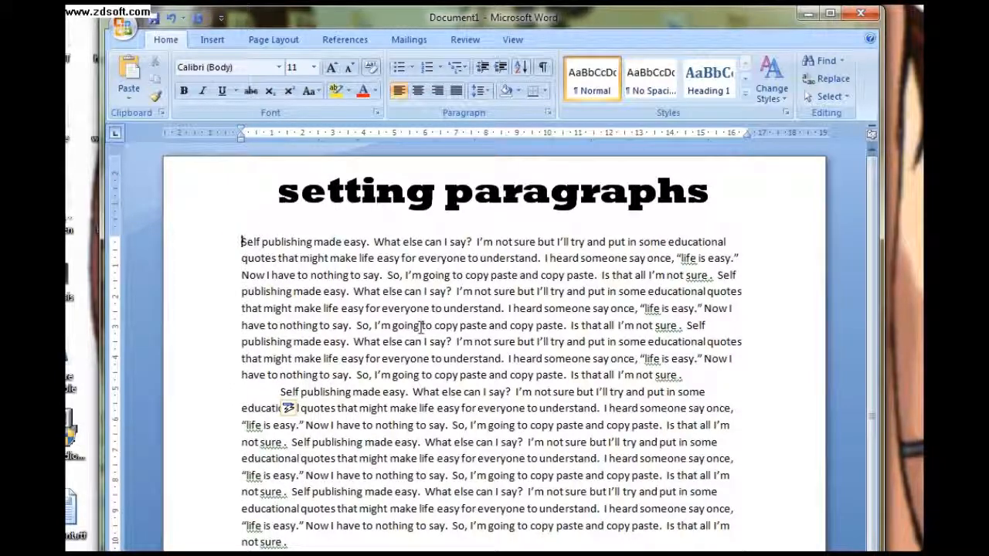
pyautogui.press('Tab')
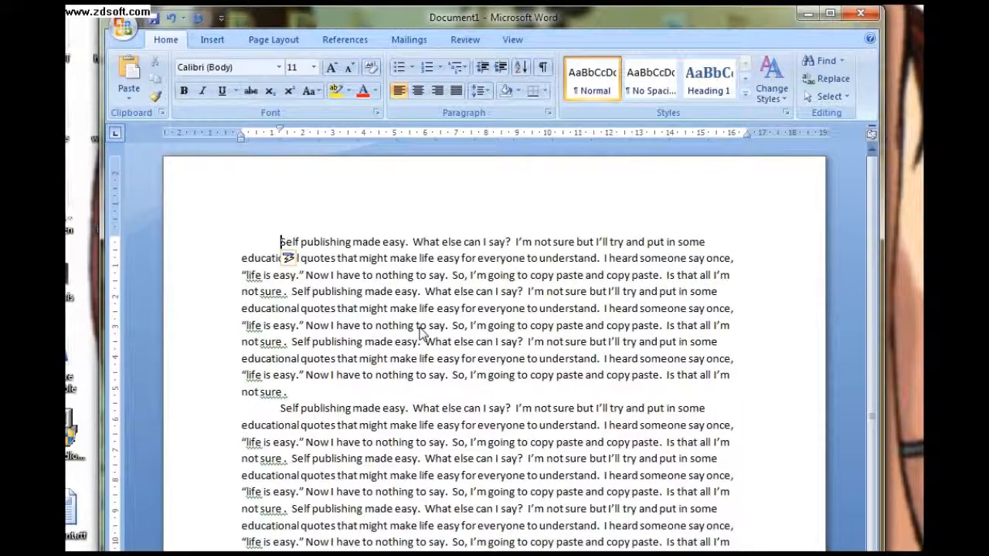
pyautogui.scroll(-3, 448, 352)
pyautogui.scroll(3, 451, 349)
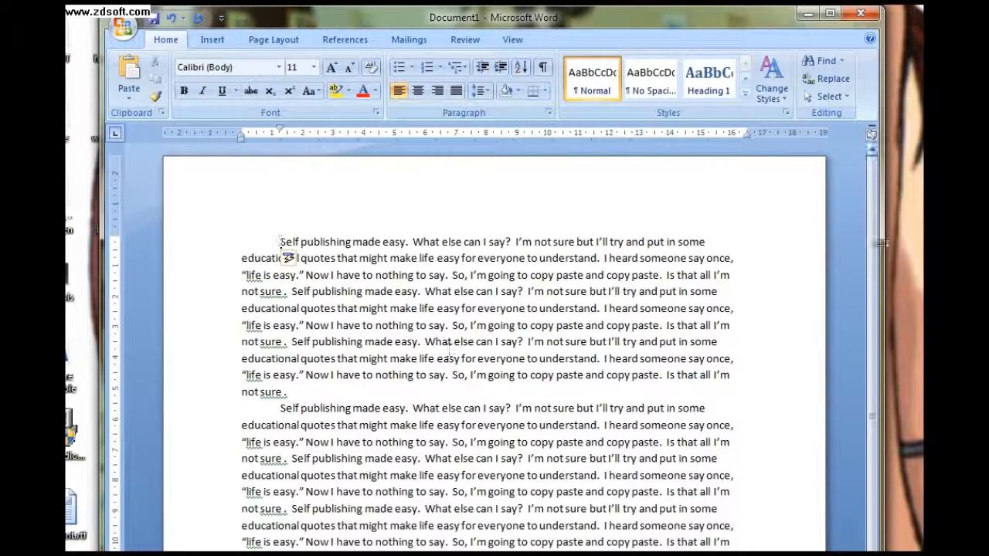
pyautogui.moveTo(875, 227); pyautogui.dragTo(875, 249)
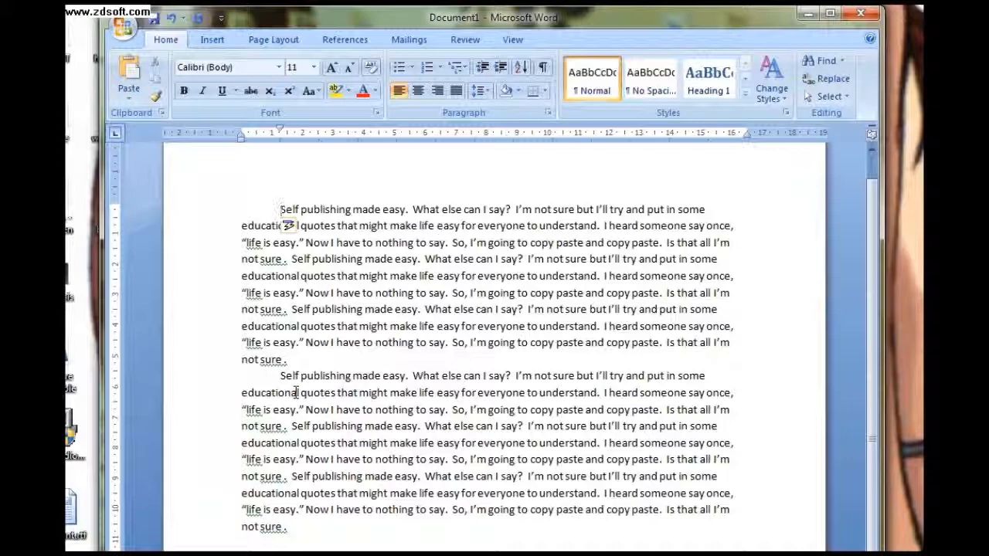
# - Remove the first-line indents from both paragraphs
pyautogui.press('BackSpace')
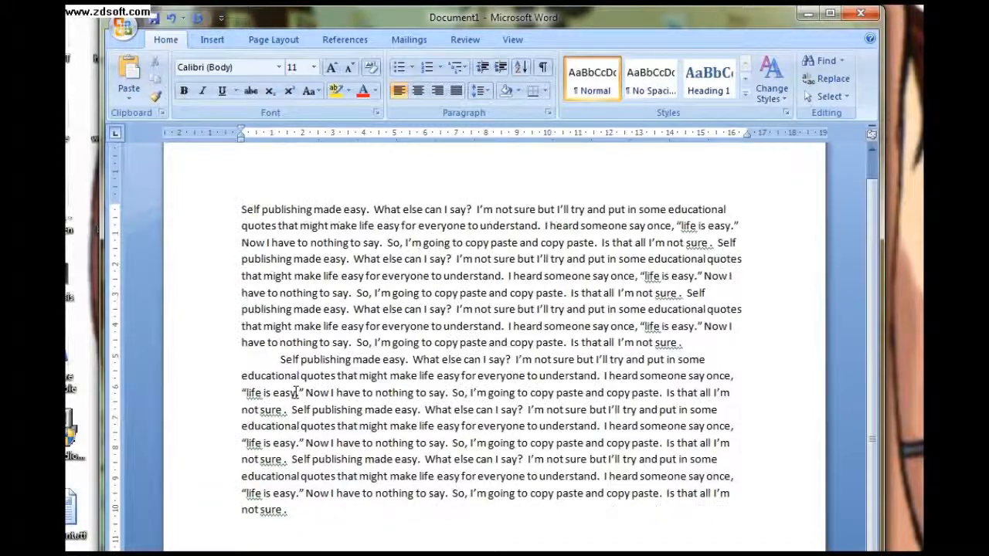
pyautogui.click(276, 359)
pyautogui.press('BackSpace')
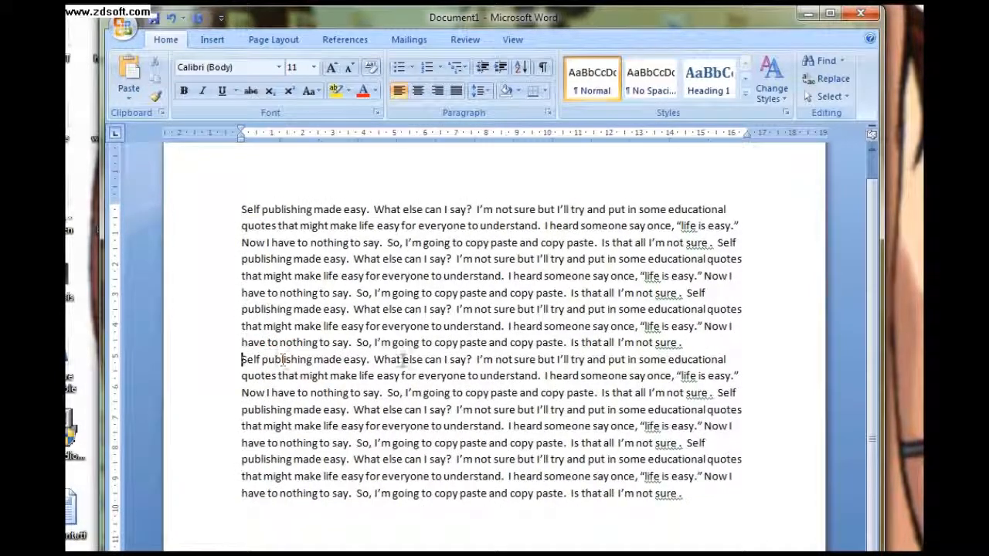
# - Try separating the two paragraphs with an empty line, and remove that line again
pyautogui.click(726, 344)
pyautogui.press('Return')
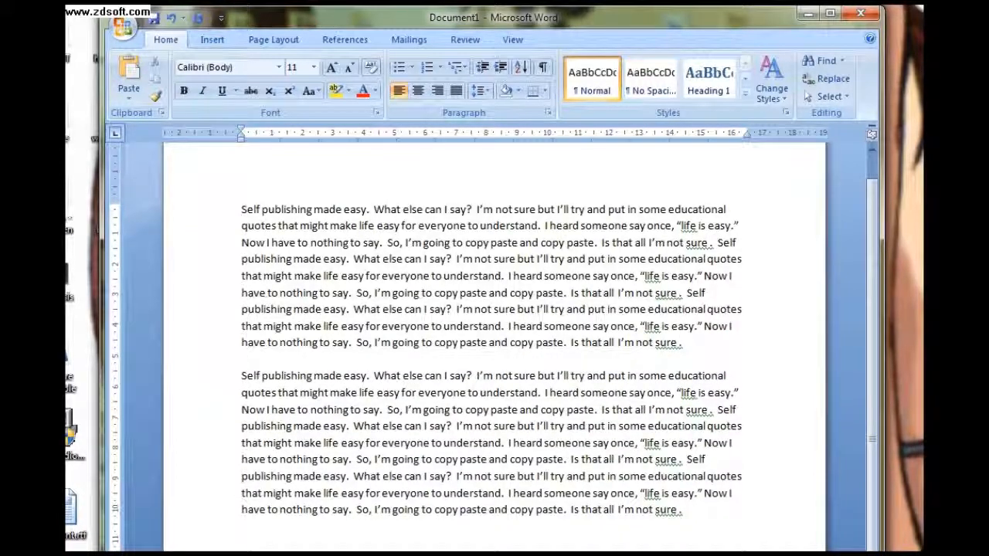
pyautogui.press('BackSpace')
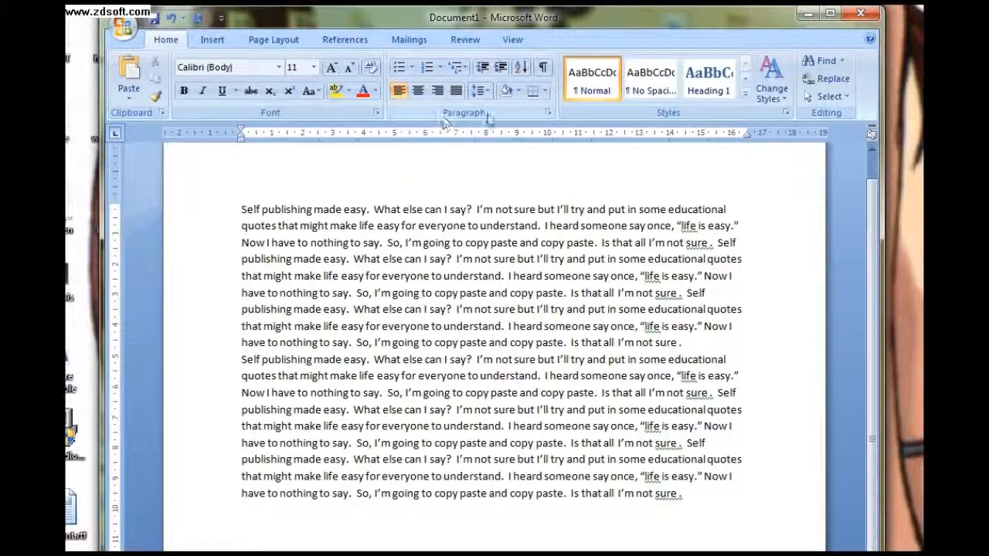
# - Set the spacing after the first paragraph to 6 pt
pyautogui.click(548, 113)
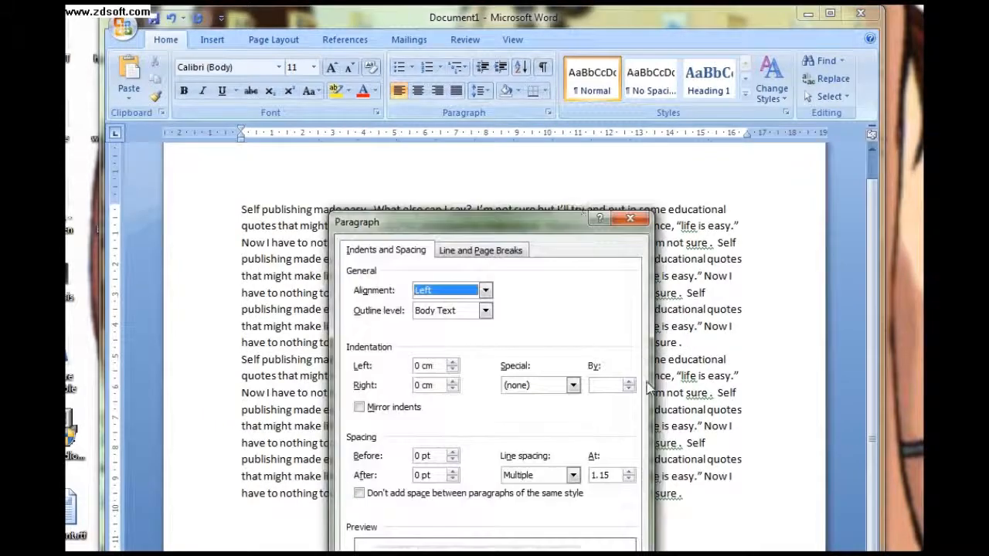
pyautogui.click(418, 476)
pyautogui.doubleClick(419, 476)
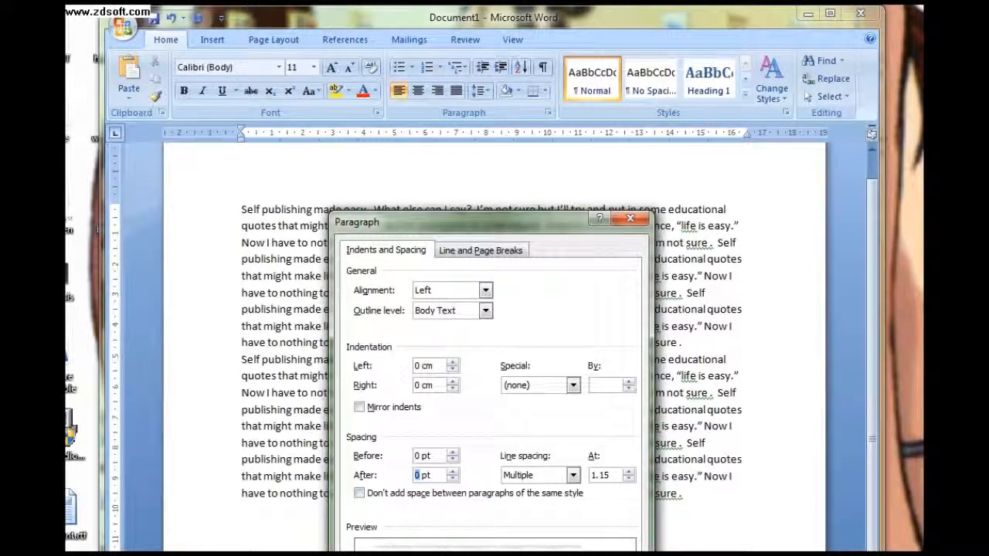
pyautogui.write('6')
pyautogui.press('Return')
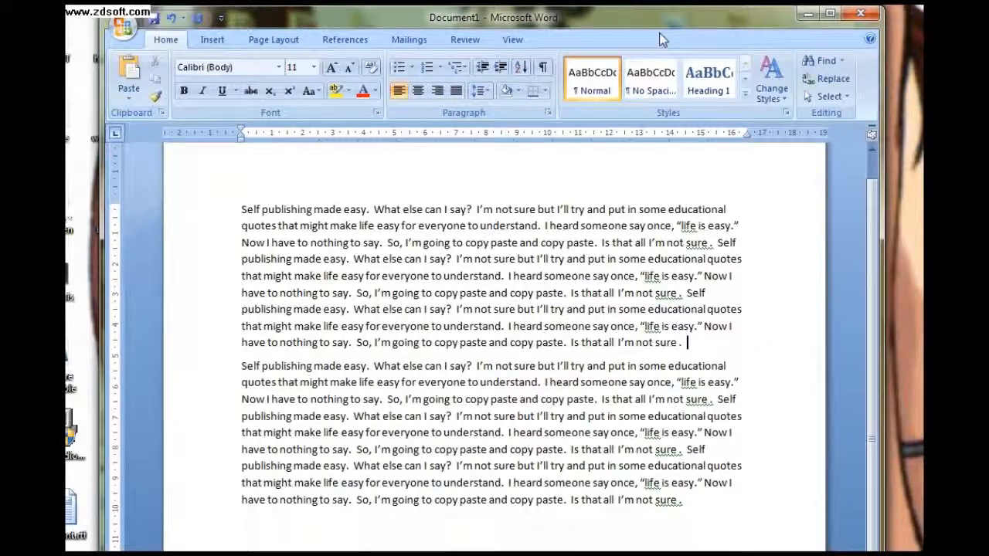
pyautogui.click(548, 112)
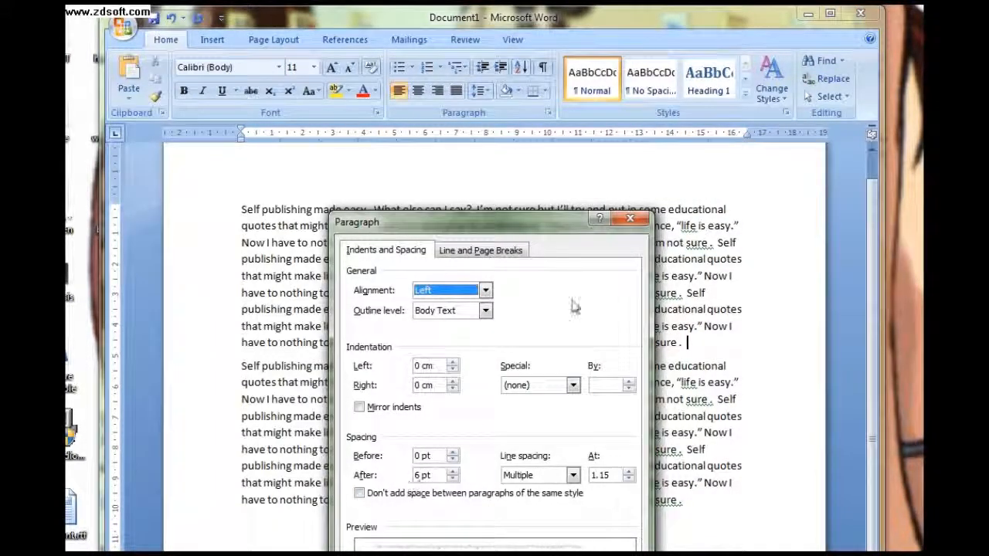
pyautogui.click(631, 220)
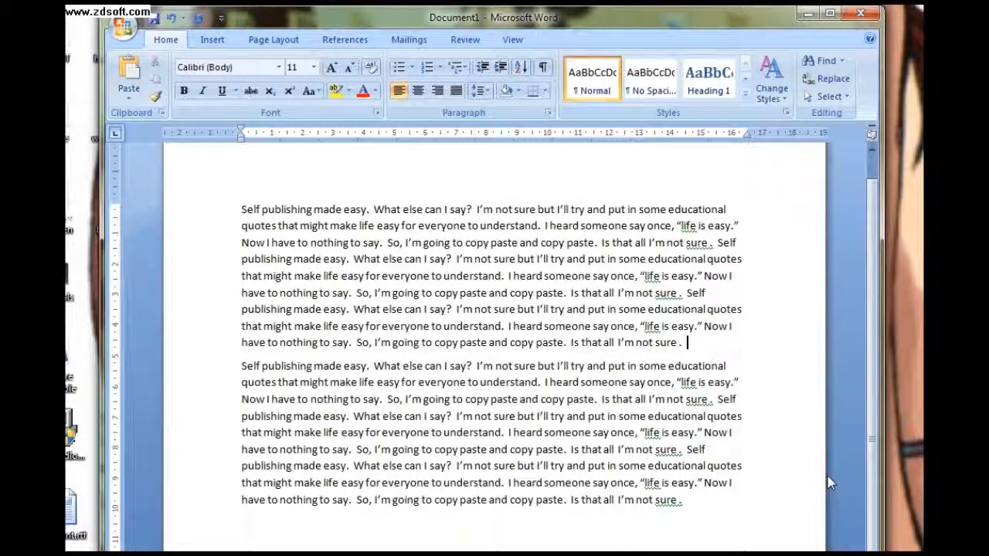
# - Copy both paragraphs and paste them after the end of the second paragraph
pyautogui.click(695, 506)
pyautogui.moveTo(691, 503); pyautogui.dragTo(244, 217)
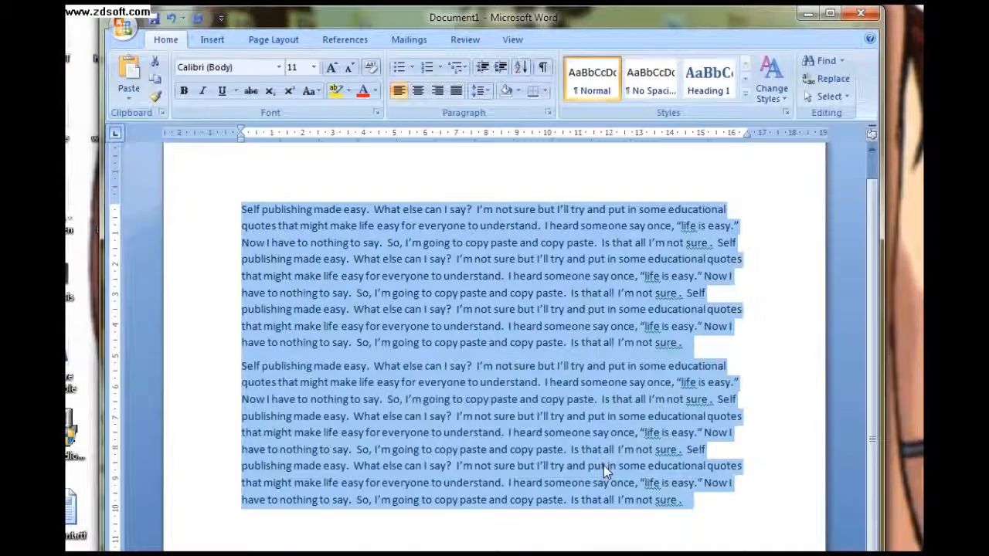
pyautogui.click(734, 513)
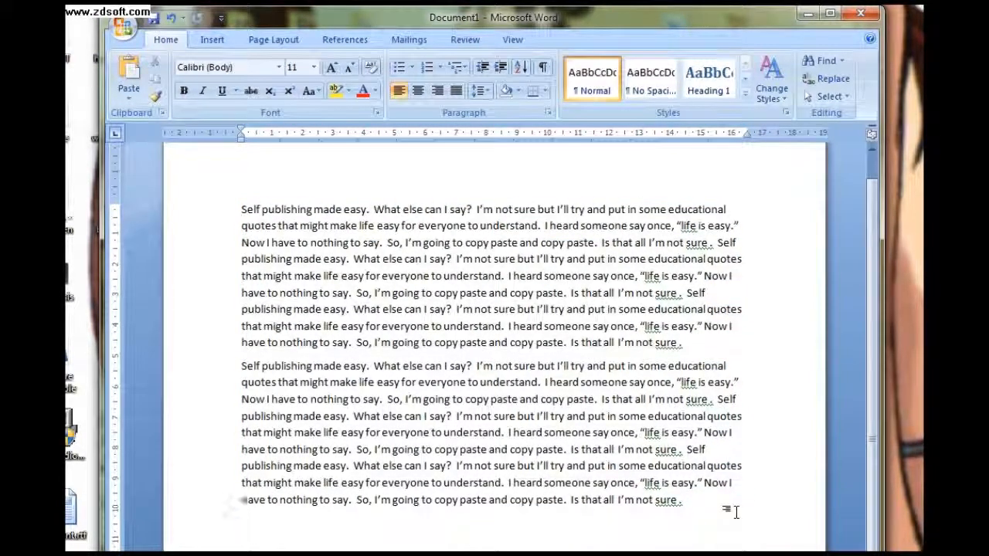
pyautogui.click(732, 502)
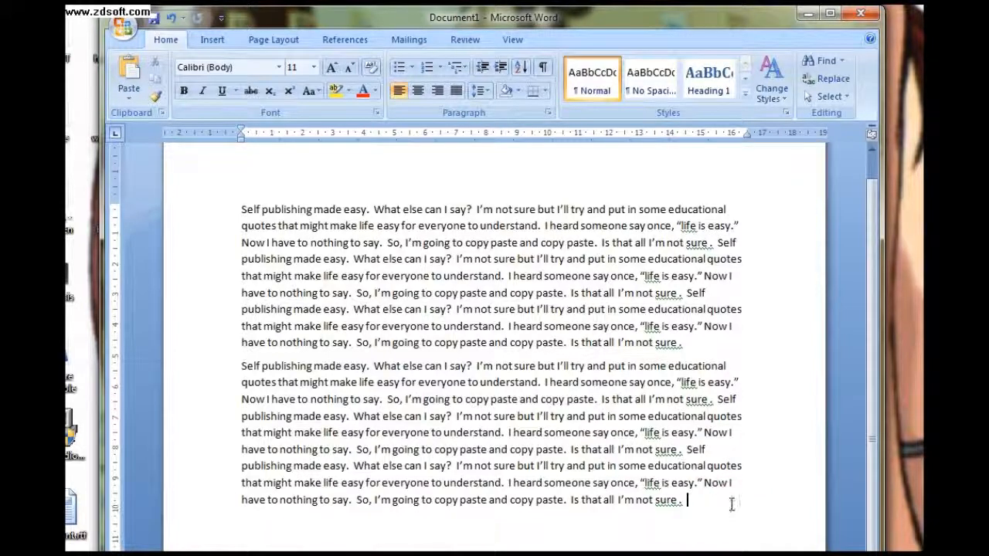
pyautogui.hotkey('ctrl', 'v')
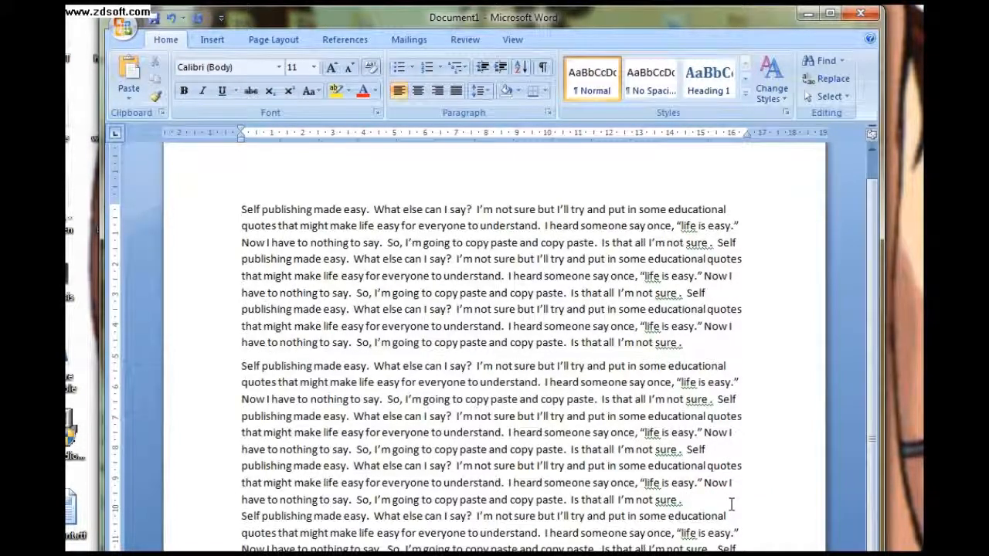
pyautogui.click(730, 503)
pyautogui.press('Return')
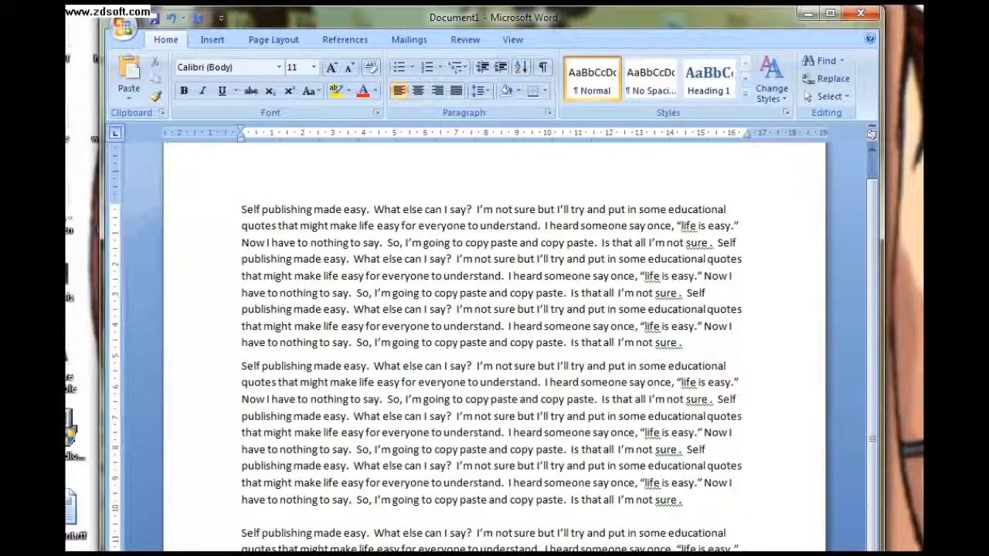
pyautogui.press('BackSpace')
# - Set the spacing after every paragraph in the document to 6 pt
pyautogui.hotkey('ctrl', 'a')
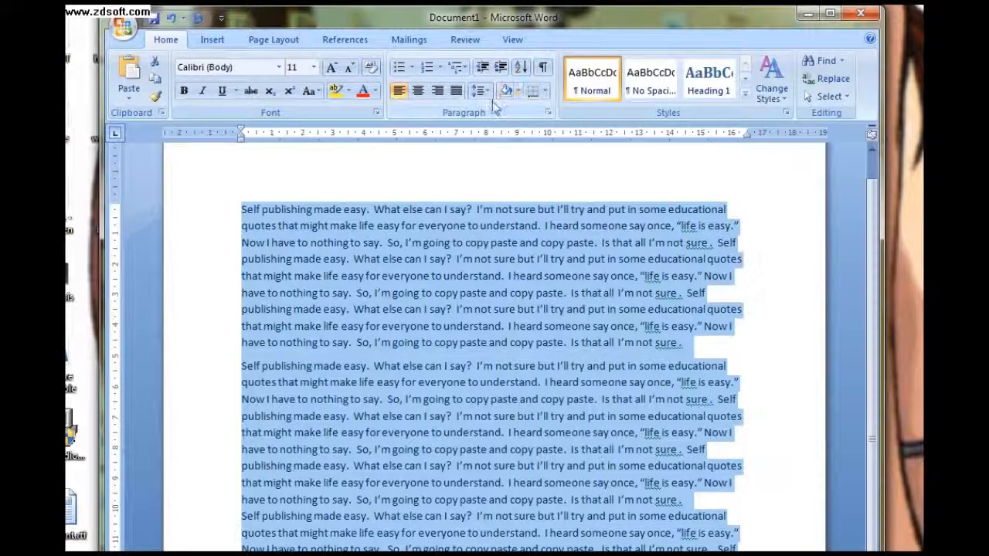
pyautogui.click(549, 112)
pyautogui.click(429, 475)
pyautogui.write('6')
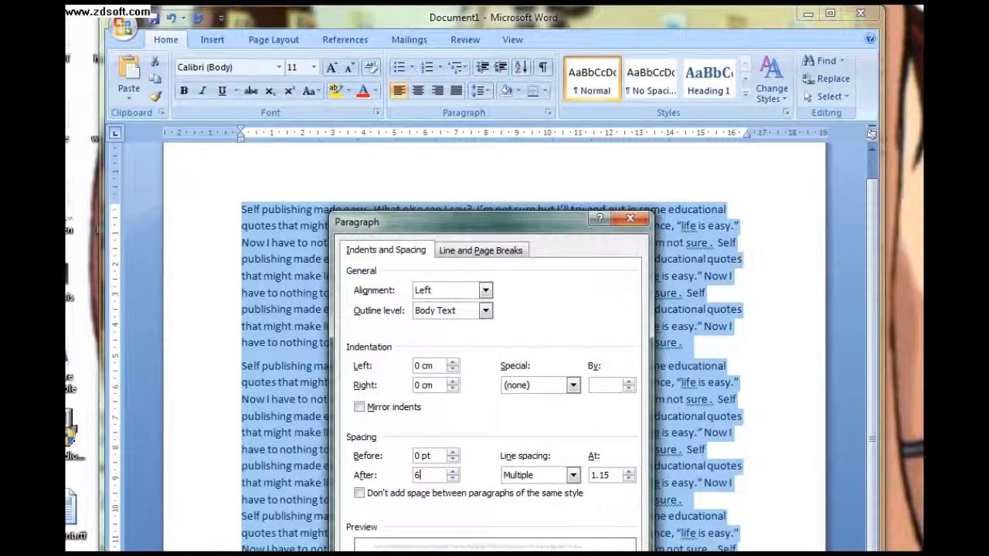
pyautogui.press('Return')
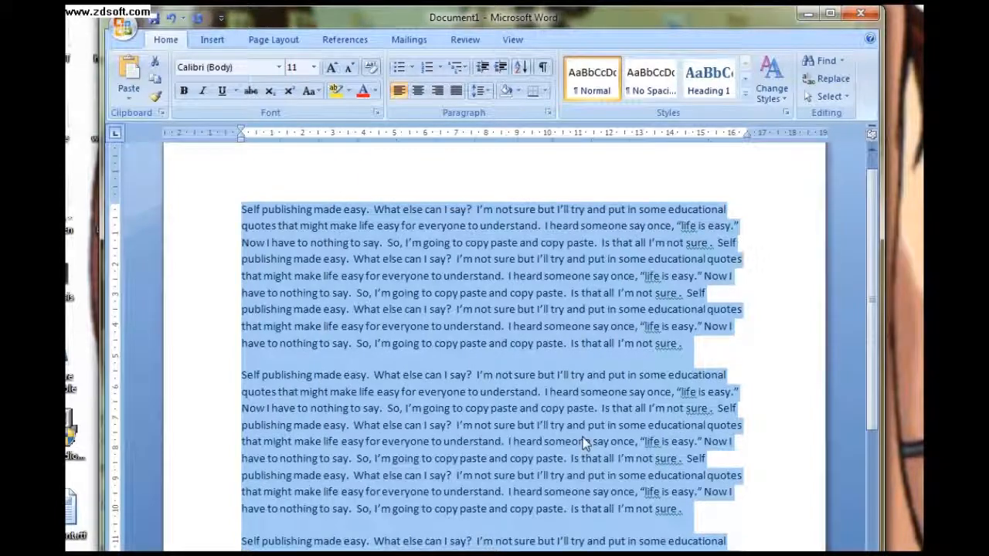
pyautogui.click(585, 438)
# - Join the first two paragraphs and split them again to test the paragraph spacing
pyautogui.click(721, 357)
pyautogui.press('Delete')
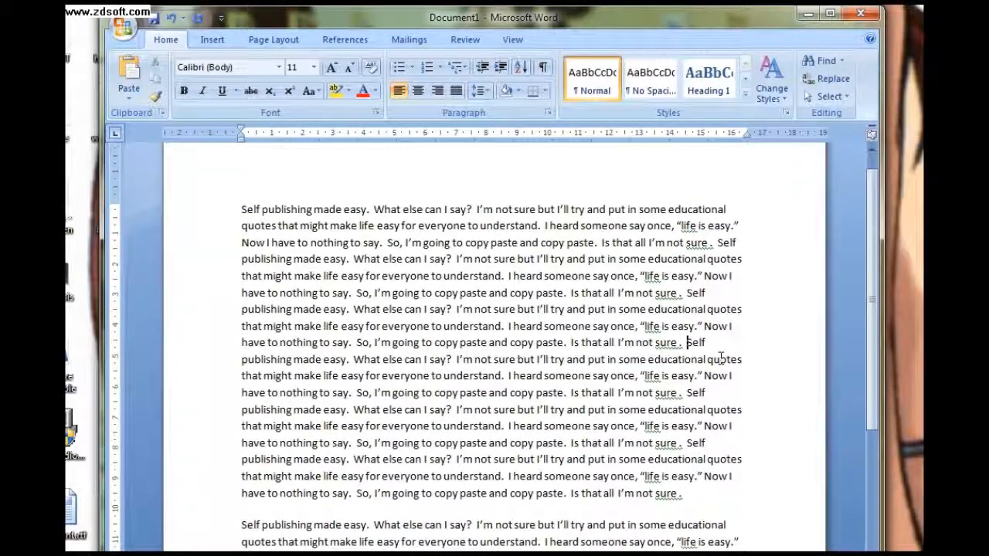
pyautogui.press('Return')
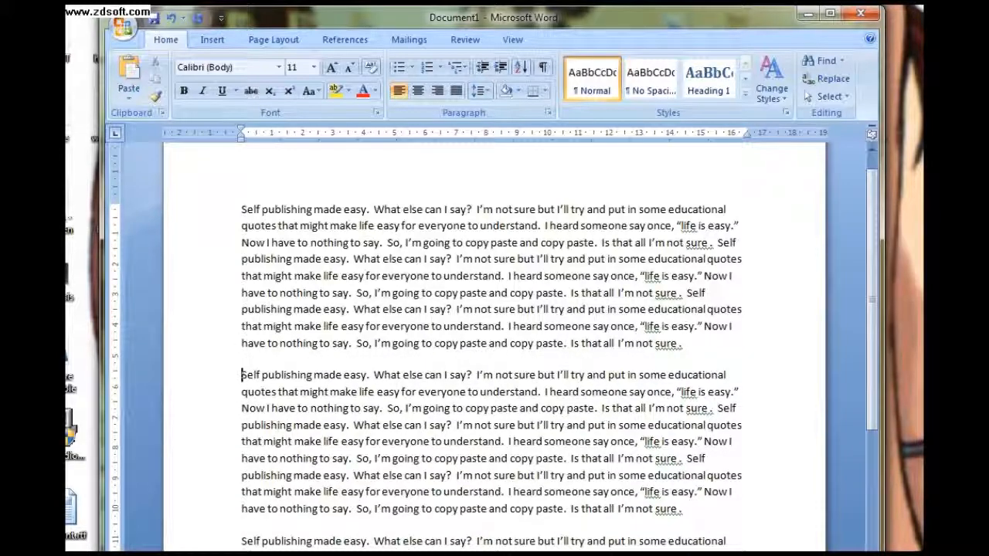
# - Paste another copy of the copied paragraphs at the end of the document so the text runs onto further pages
pyautogui.scroll(-3, 683, 398)
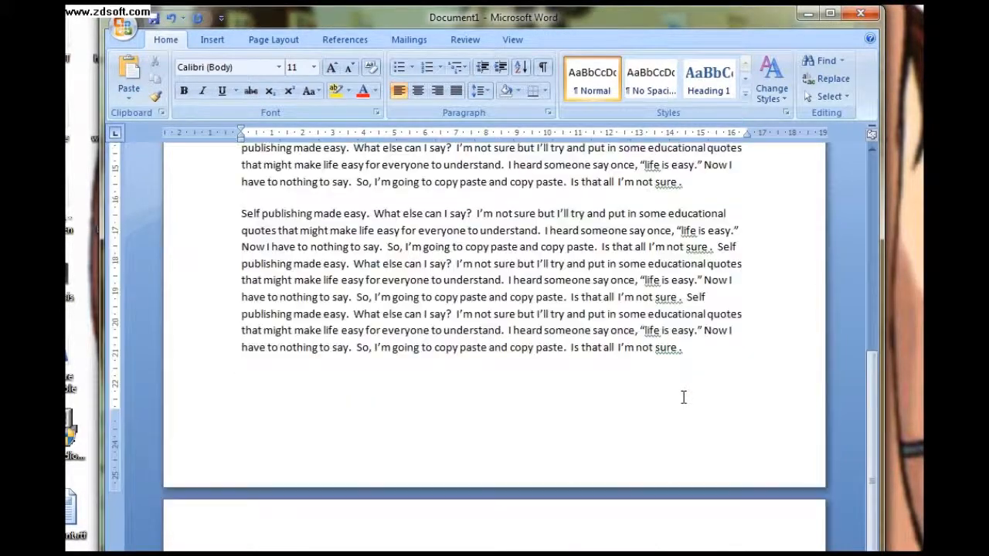
pyautogui.scroll(2, 683, 398)
pyautogui.scroll(-2, 683, 398)
pyautogui.click(697, 357)
pyautogui.hotkey('ctrl', 'v')
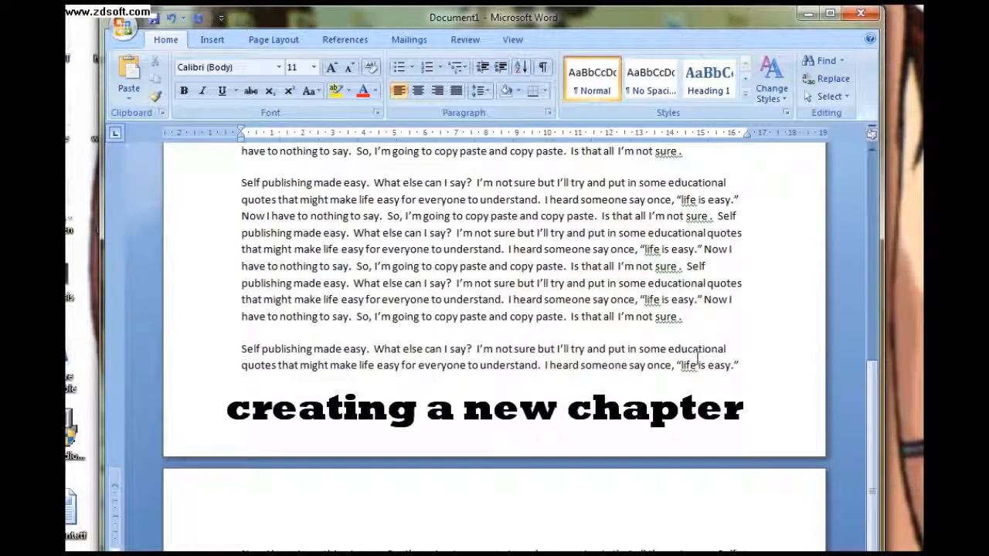
pyautogui.scroll(-6, 697, 357)
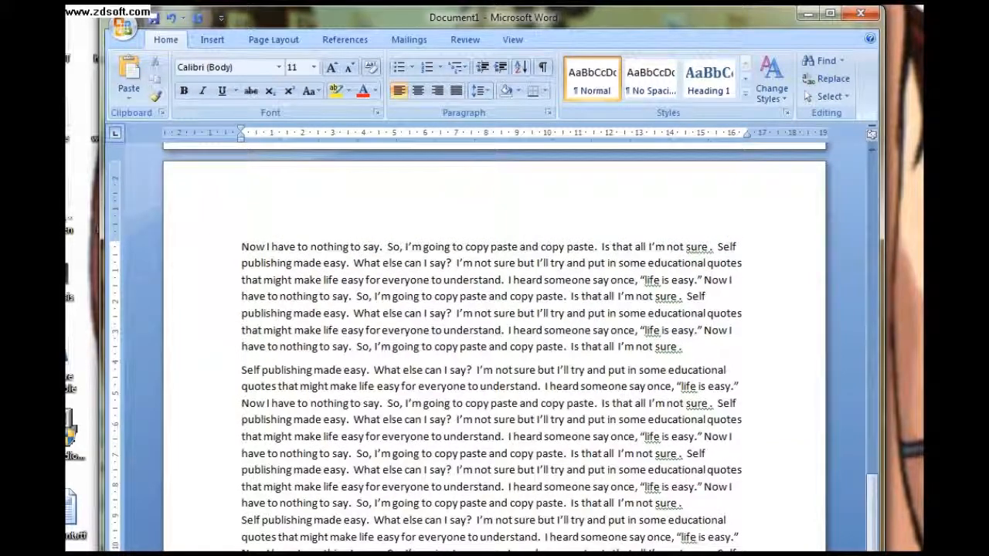
pyautogui.scroll(-8, 697, 357)
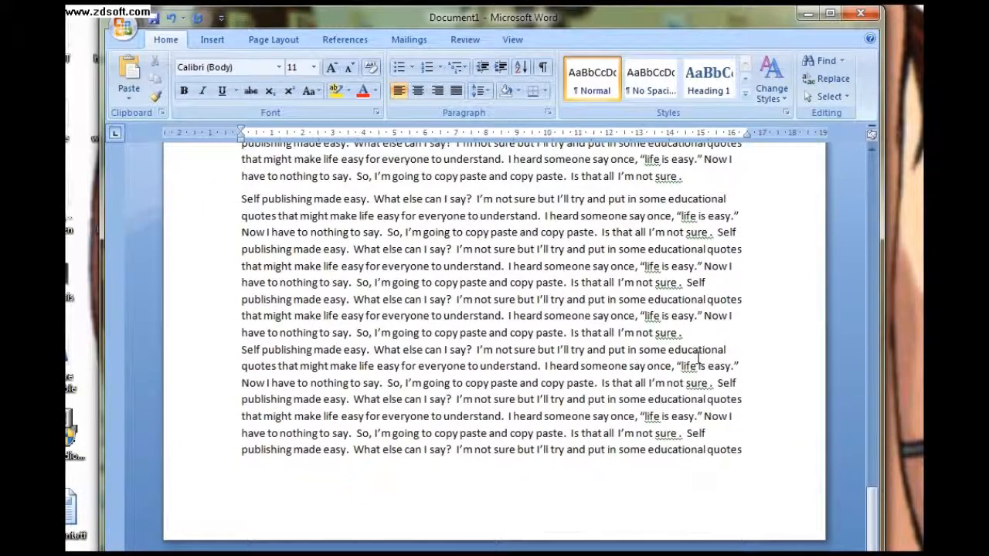
pyautogui.scroll(-5, 698, 357)
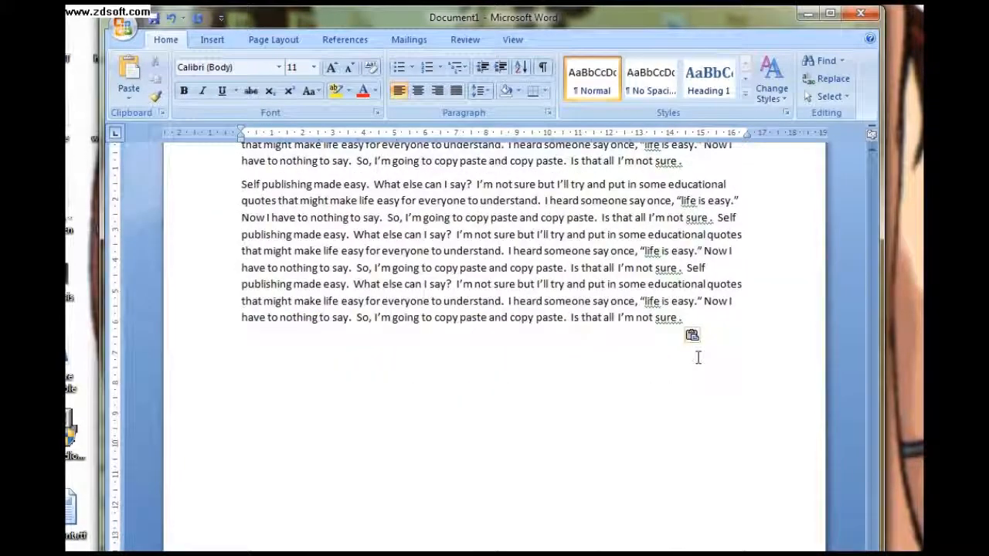
# - Insert a page break after the last paragraph to start a new chapter page
pyautogui.click(211, 41)
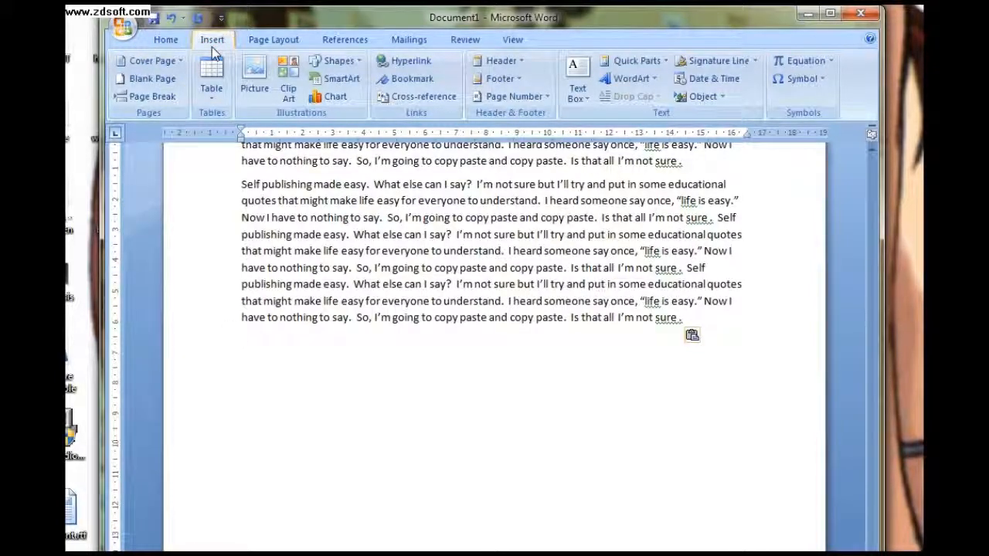
pyautogui.click(164, 95)
pyautogui.scroll(-5, 498, 240)
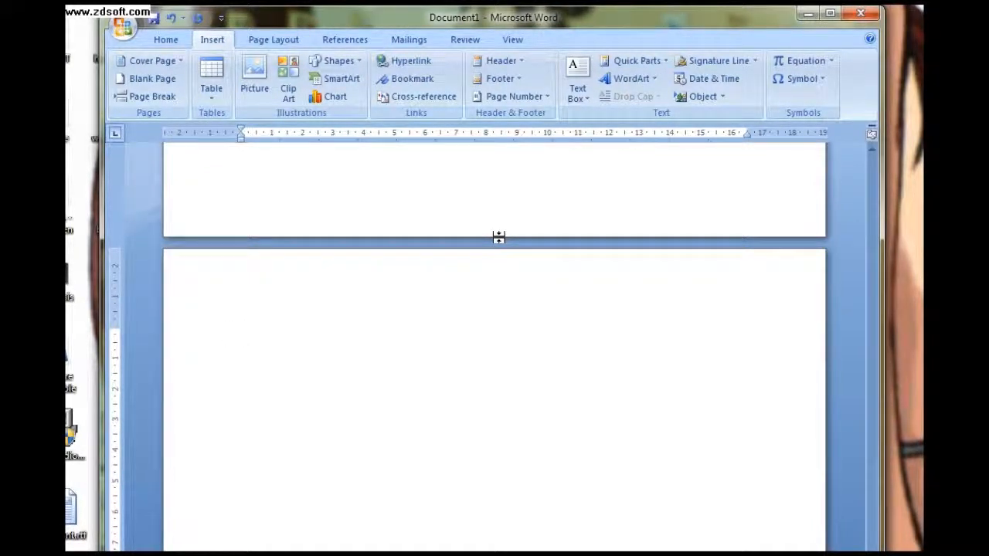
pyautogui.scroll(4, 498, 237)
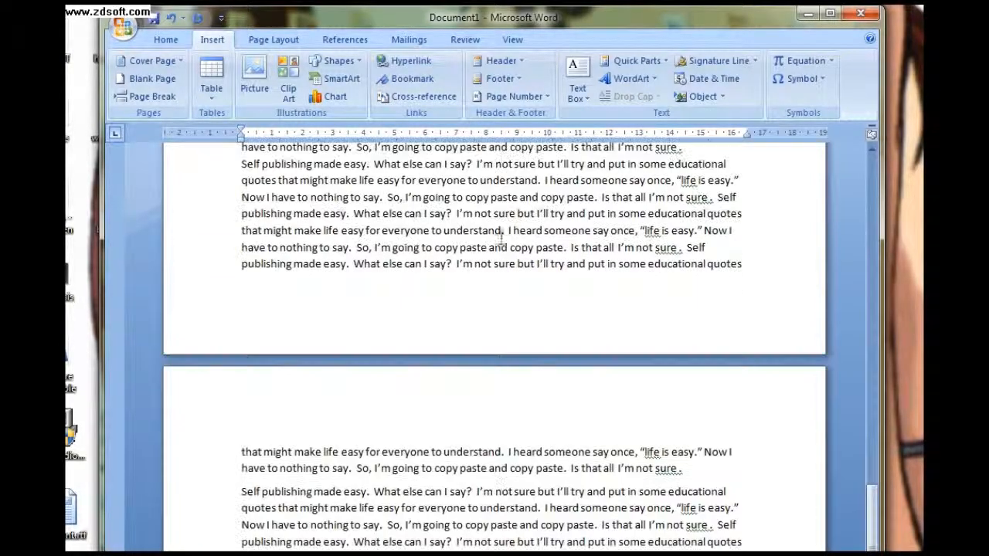
# - Look through the manuscript from the first page to the new page after the page break and place the cursor there
pyautogui.scroll(-1, 726, 394)
pyautogui.moveTo(719, 384); pyautogui.dragTo(240, 232)
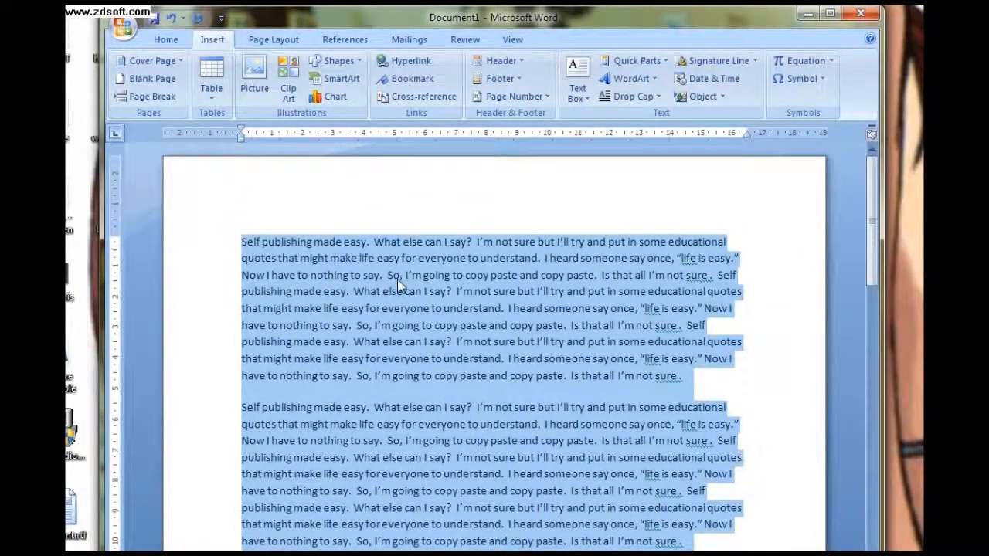
pyautogui.scroll(-15, 460, 345)
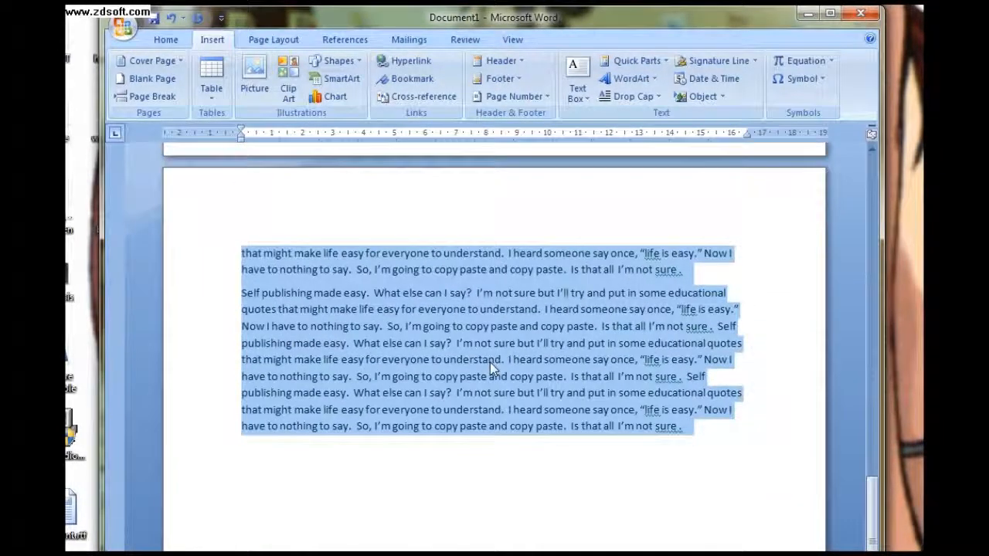
pyautogui.click(489, 367)
pyautogui.scroll(-10, 489, 364)
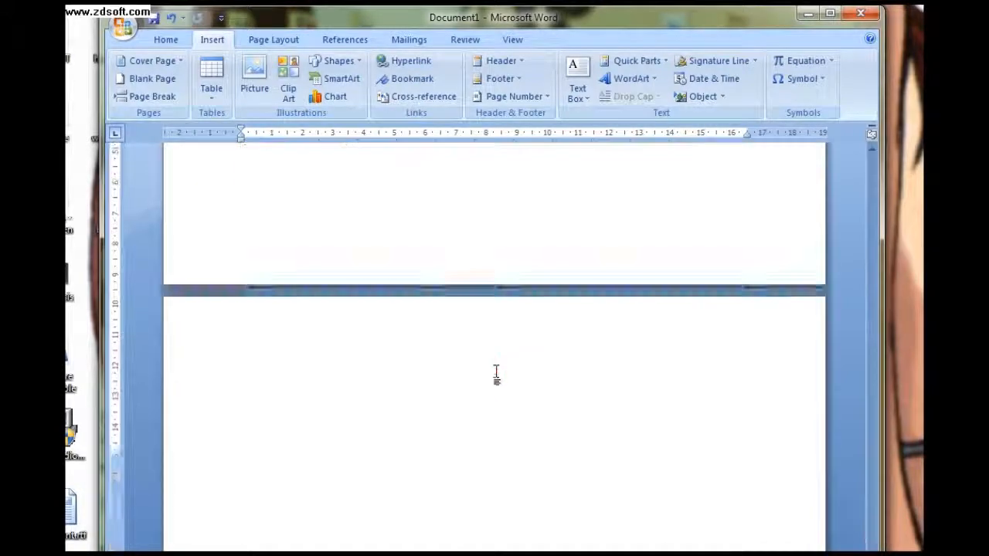
pyautogui.click(377, 377)
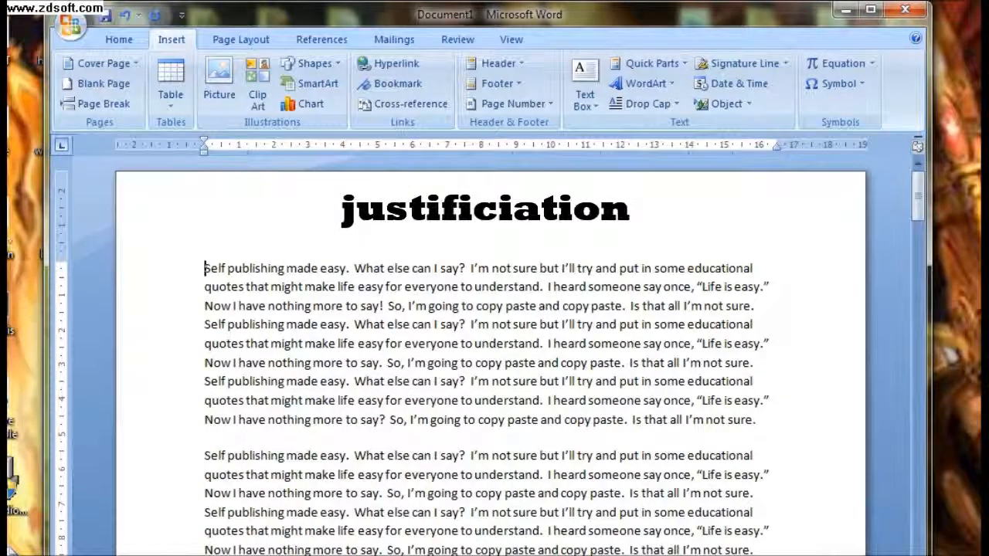
# - Add a blank line above the first paragraph of the document
pyautogui.press('Return')
pyautogui.press('Return')
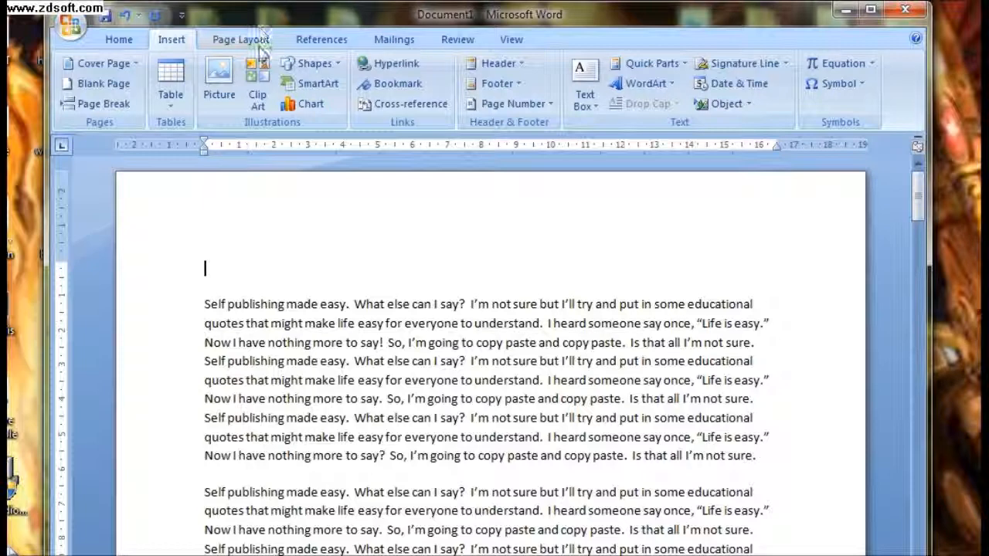
pyautogui.click(205, 301)
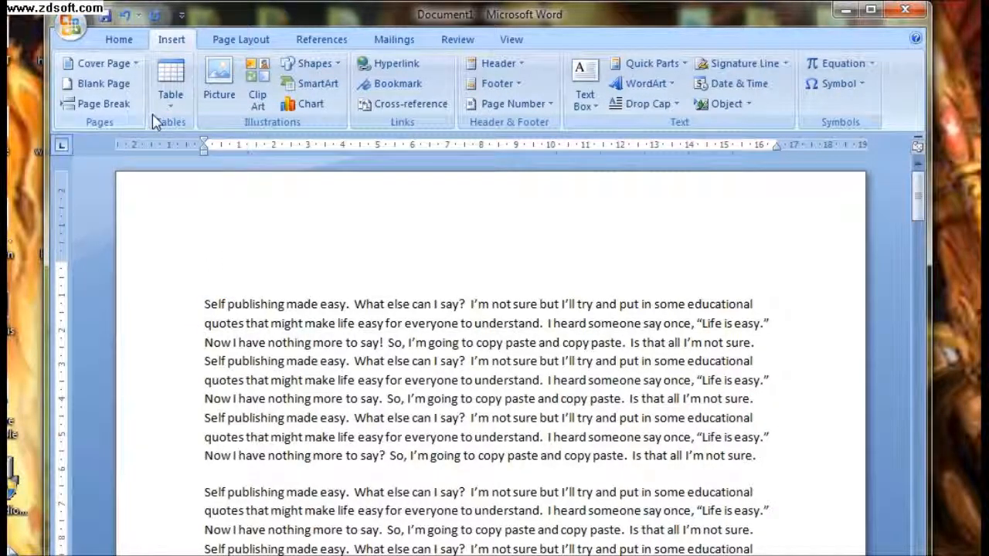
# - Justify all the text in the document
pyautogui.hotkey('ctrl', 'a')
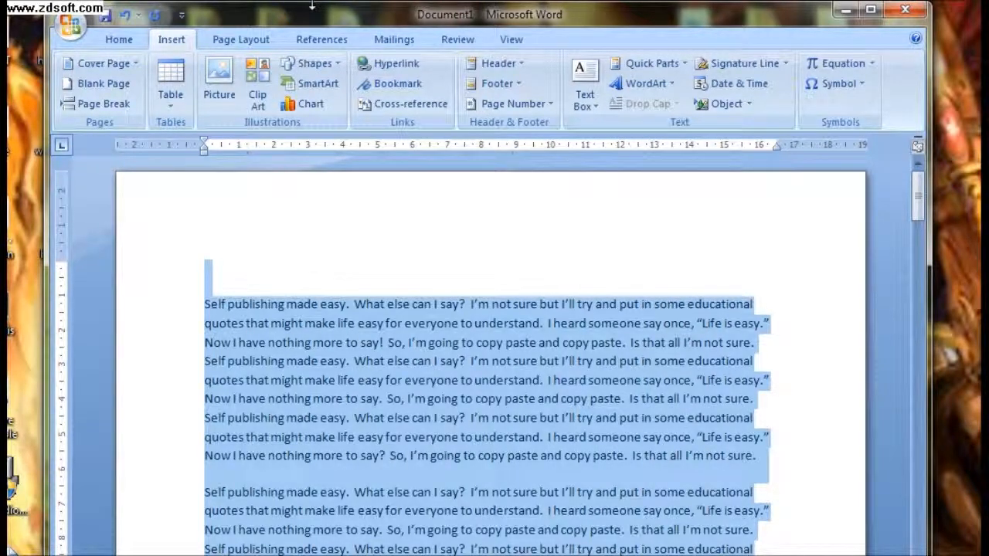
pyautogui.click(125, 41)
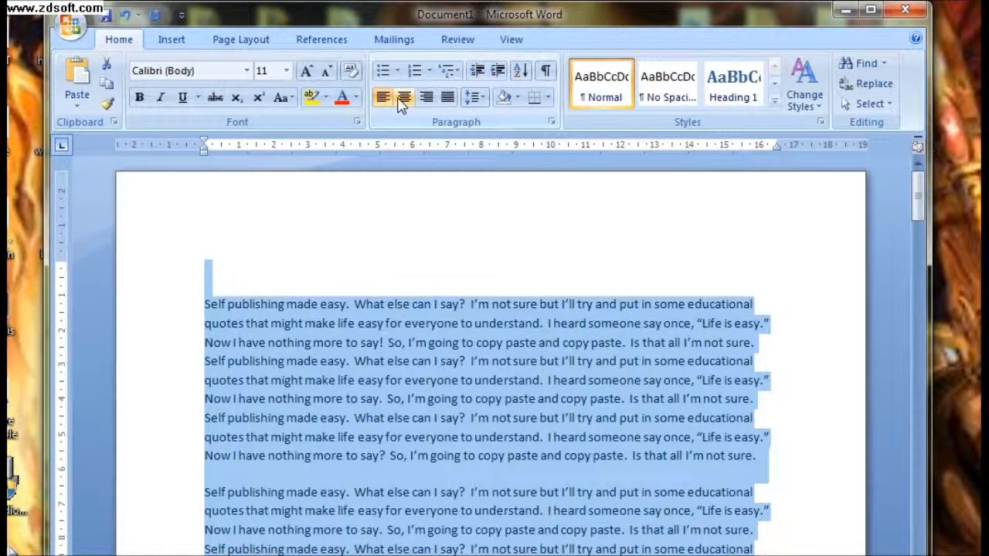
pyautogui.click(448, 103)
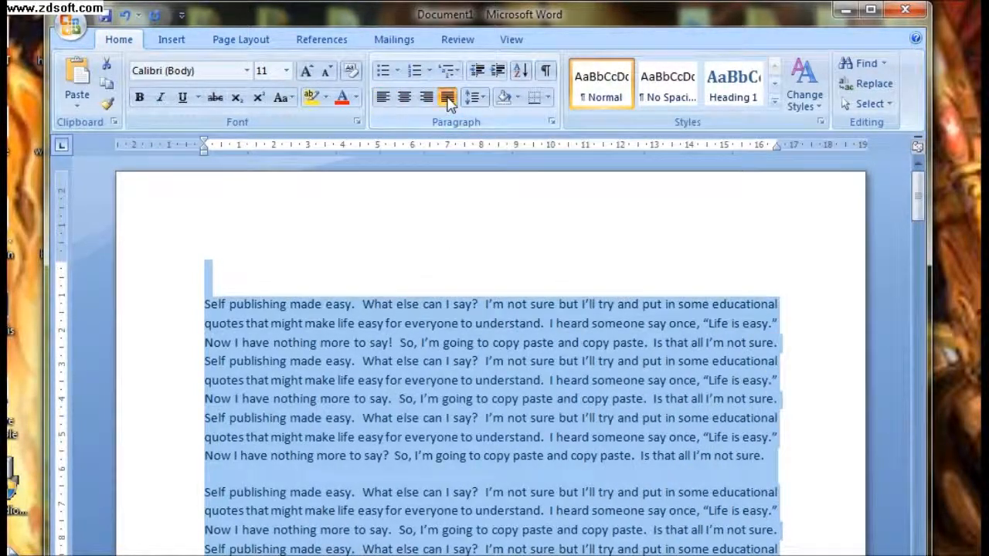
# - Enter a centred heading "Chapter 1" on the blank line above the first paragraph and make it bold and underlined
pyautogui.click(389, 233)
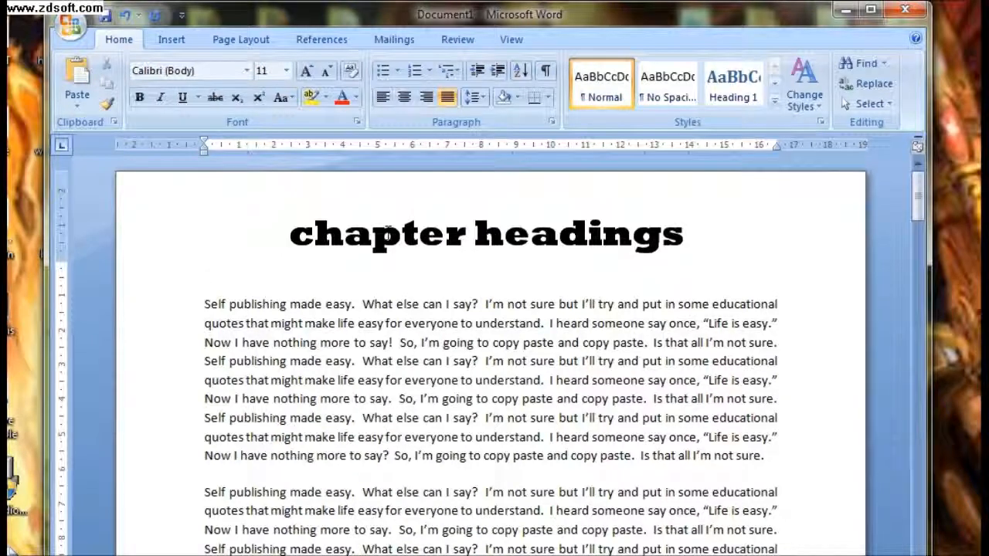
pyautogui.click(404, 97)
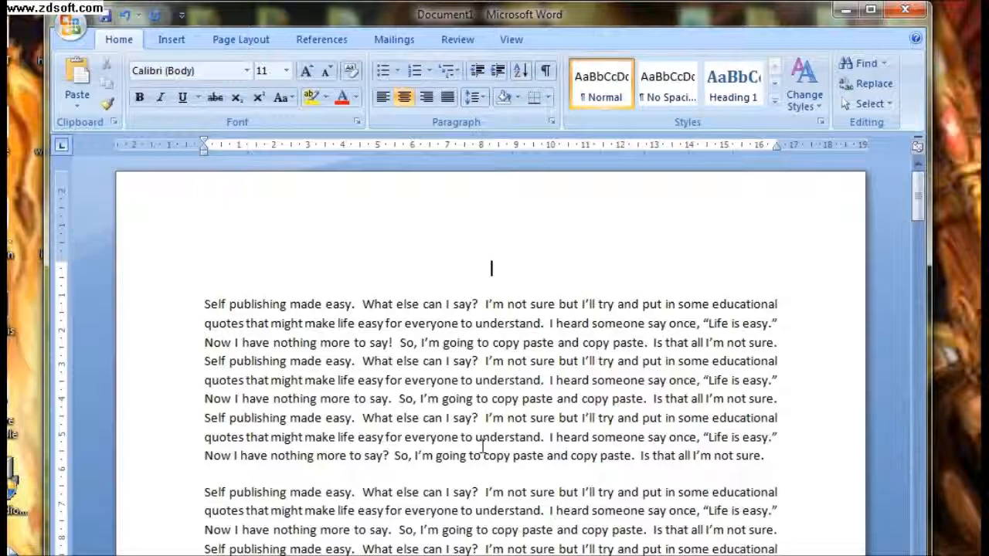
pyautogui.write('Chapter 1')
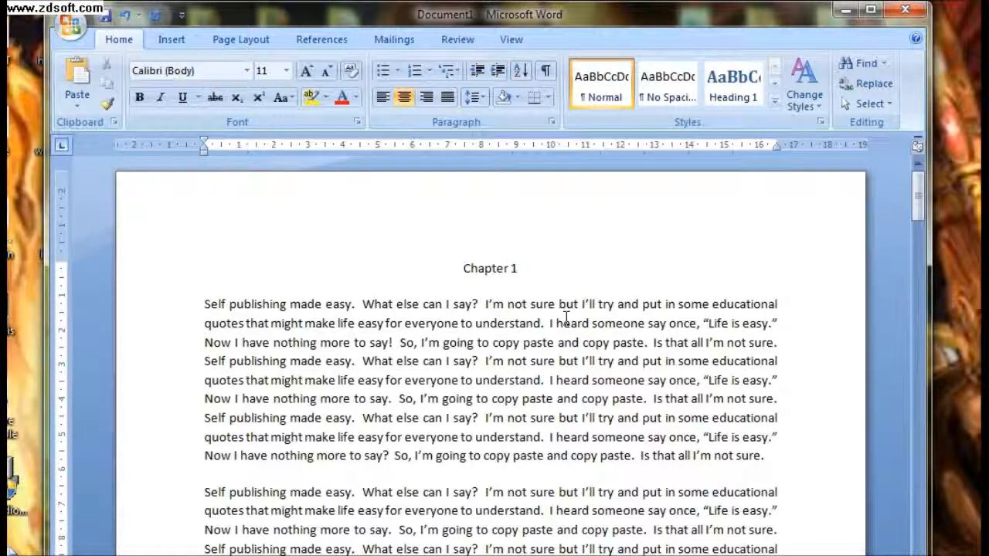
pyautogui.tripleClick(528, 271)
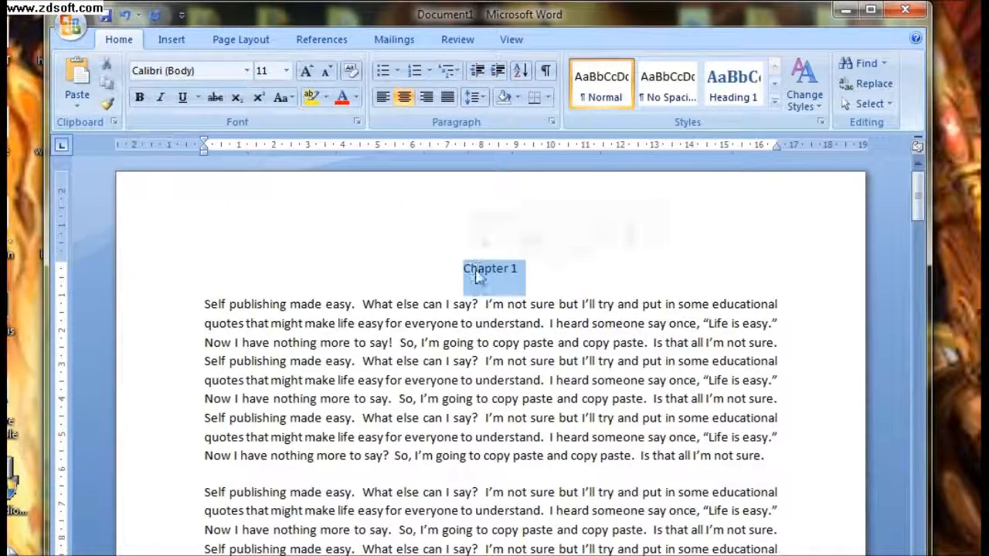
pyautogui.click(140, 98)
pyautogui.click(182, 98)
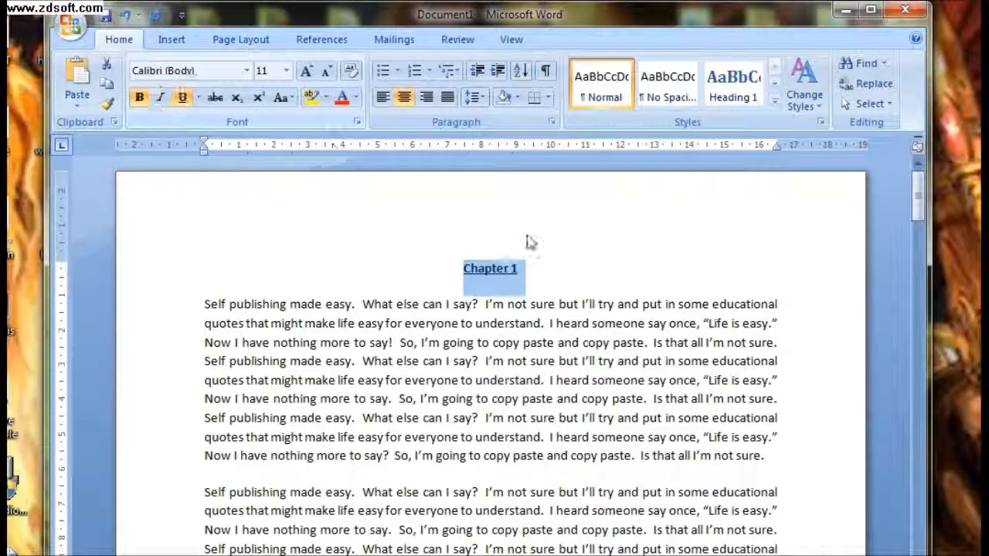
# - Copy the Chapter 1 heading and add a centred blank line above the first paragraph of the next chapter
pyautogui.rightClick(510, 275)
pyautogui.click(550, 296)
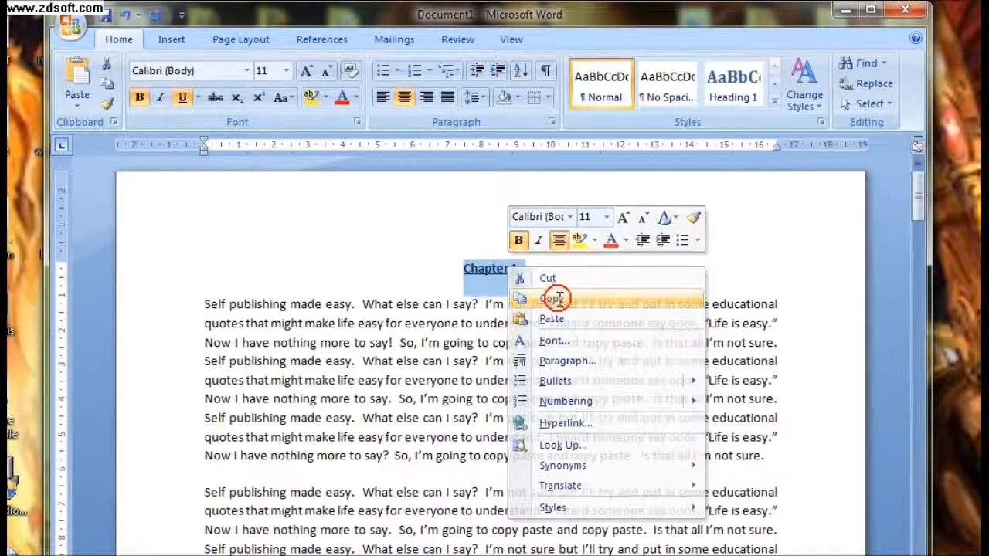
pyautogui.scroll(-5, 671, 287)
pyautogui.scroll(-3, 669, 287)
pyautogui.scroll(-5, 669, 285)
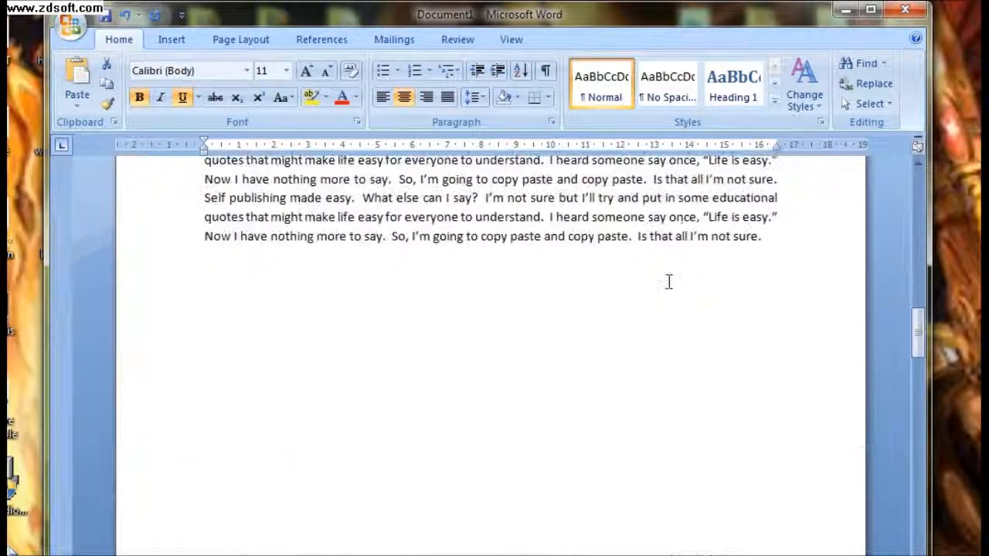
pyautogui.scroll(-5, 670, 281)
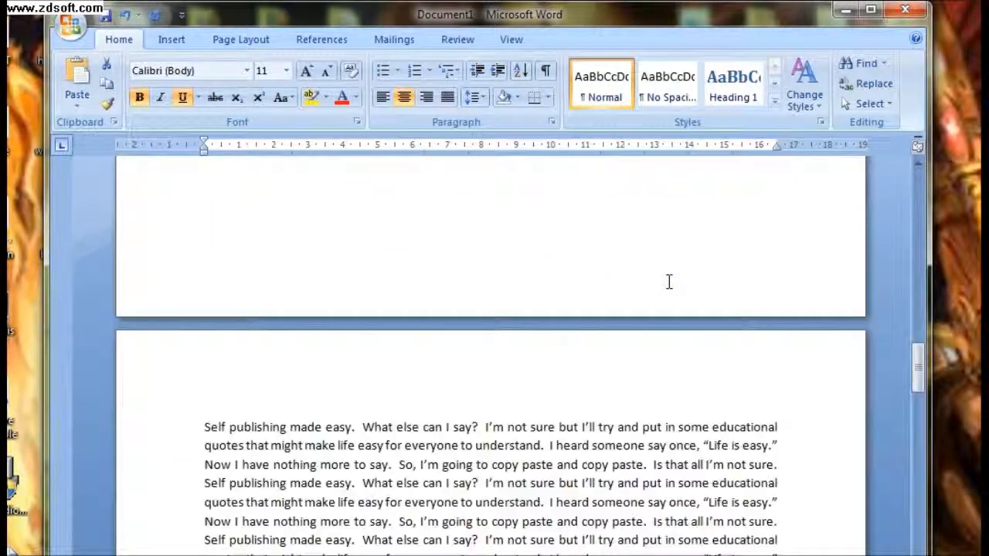
pyautogui.click(546, 373)
pyautogui.click(205, 424)
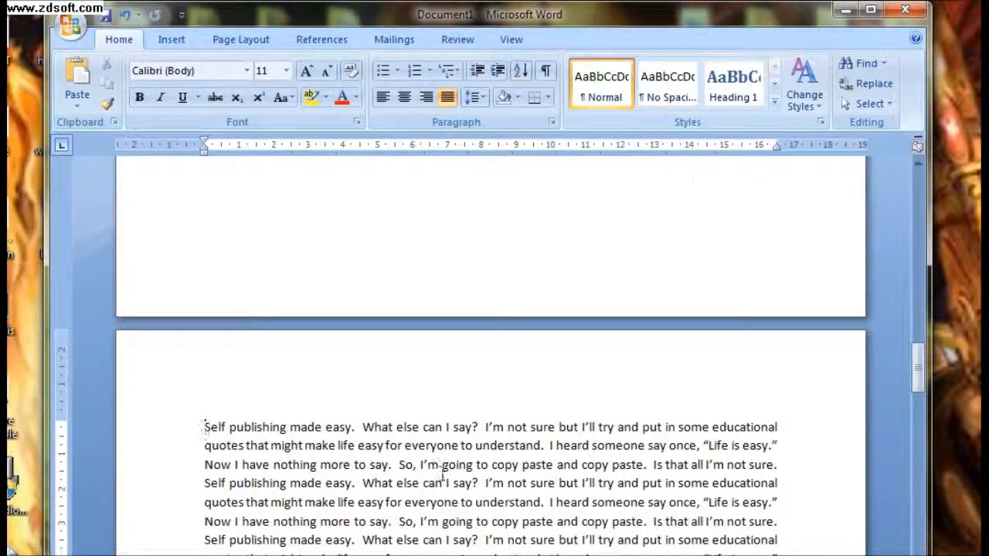
pyautogui.press('Return')
pyautogui.press('Up')
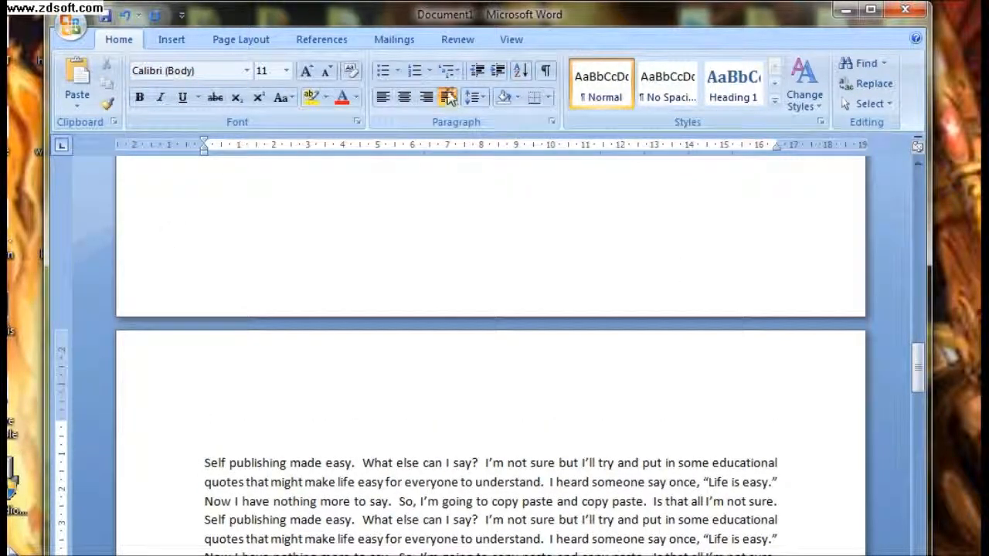
pyautogui.click(405, 98)
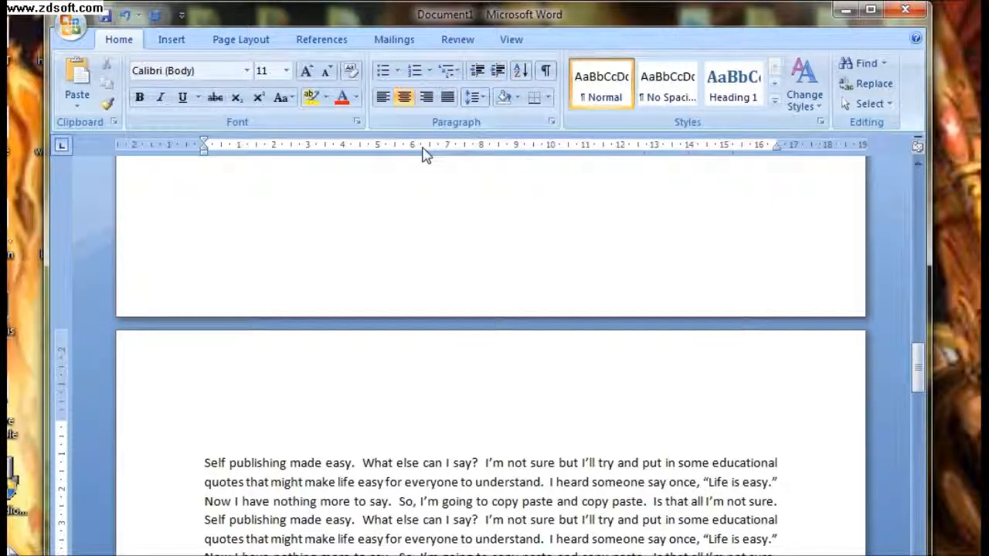
# - Paste the copied heading on the centred blank line, remove the extra line below it and change it to "Chapter 2"
pyautogui.hotkey('ctrl', 'v')
pyautogui.hotkey('ctrl', 'l')
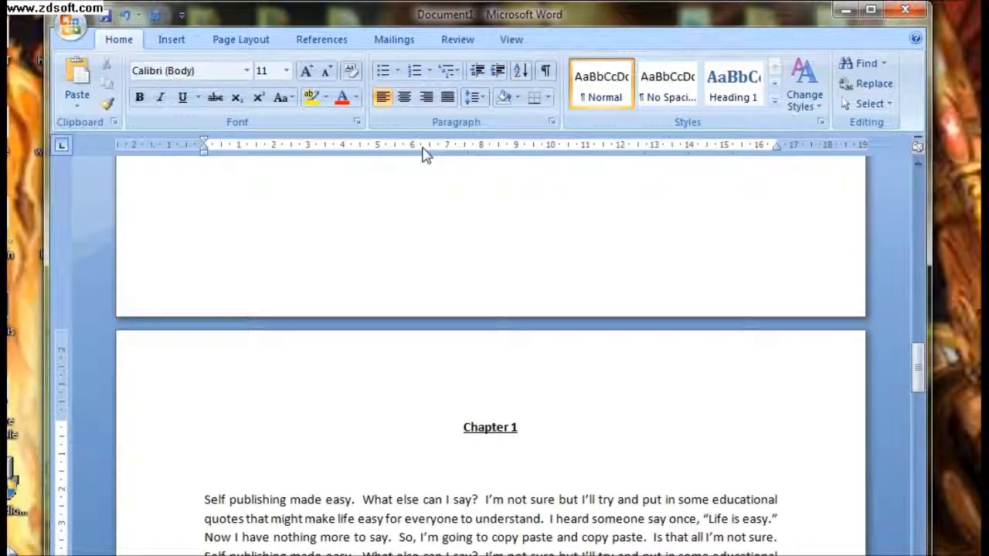
pyautogui.press('BackSpace')
pyautogui.press('BackSpace')
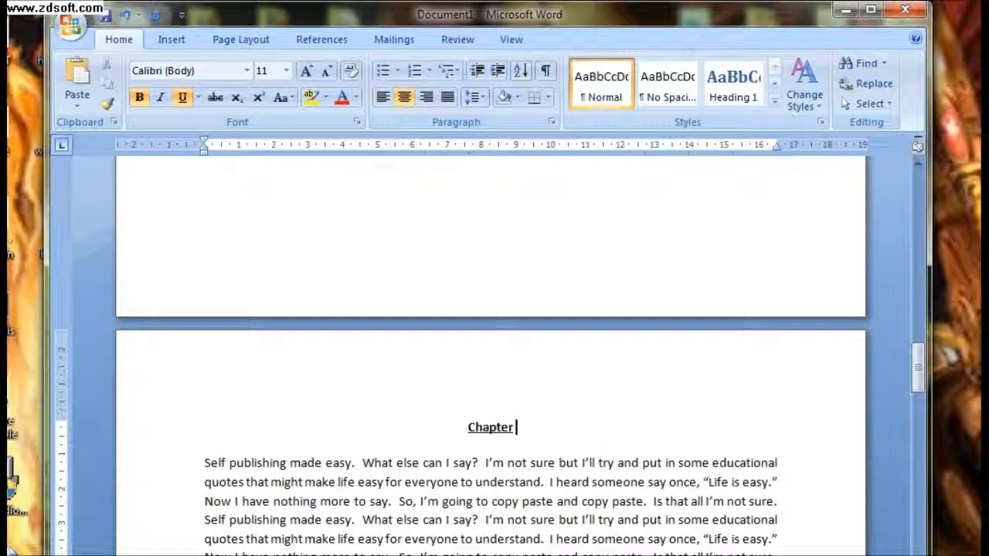
pyautogui.write('2')
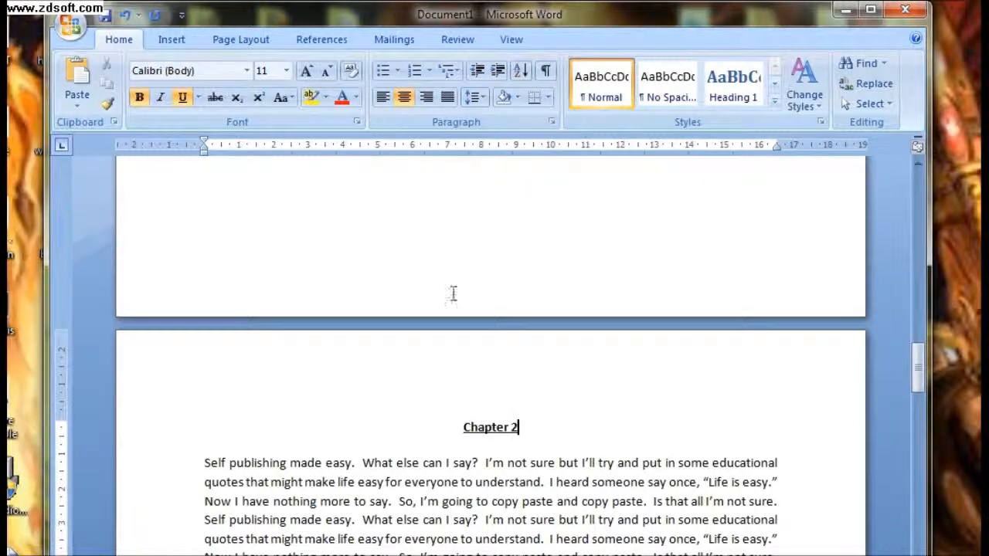
# - Add a centred blank line above the first paragraph of the third chapter and paste the copied chapter heading there
pyautogui.scroll(-5, 453, 294)
pyautogui.scroll(-6, 455, 296)
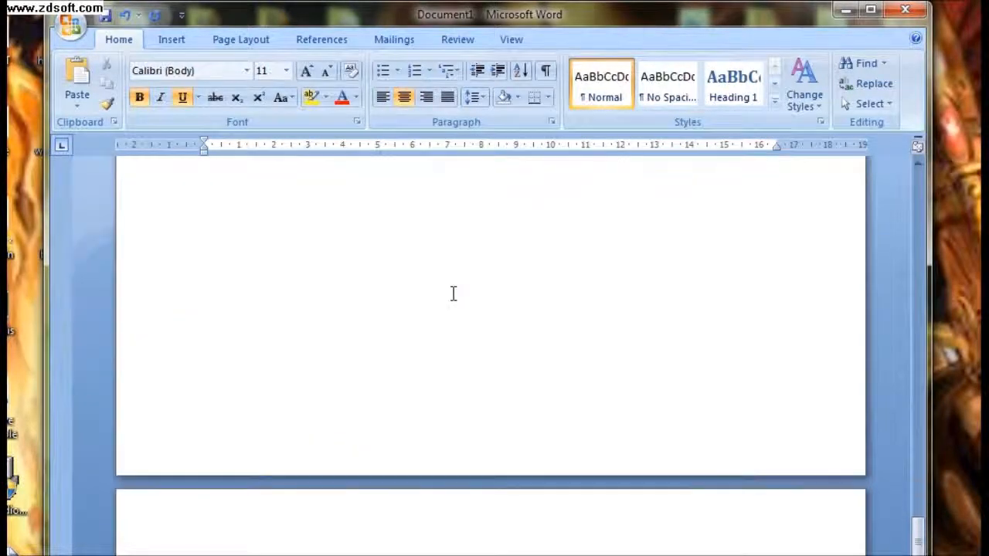
pyautogui.click(204, 306)
pyautogui.press('Return')
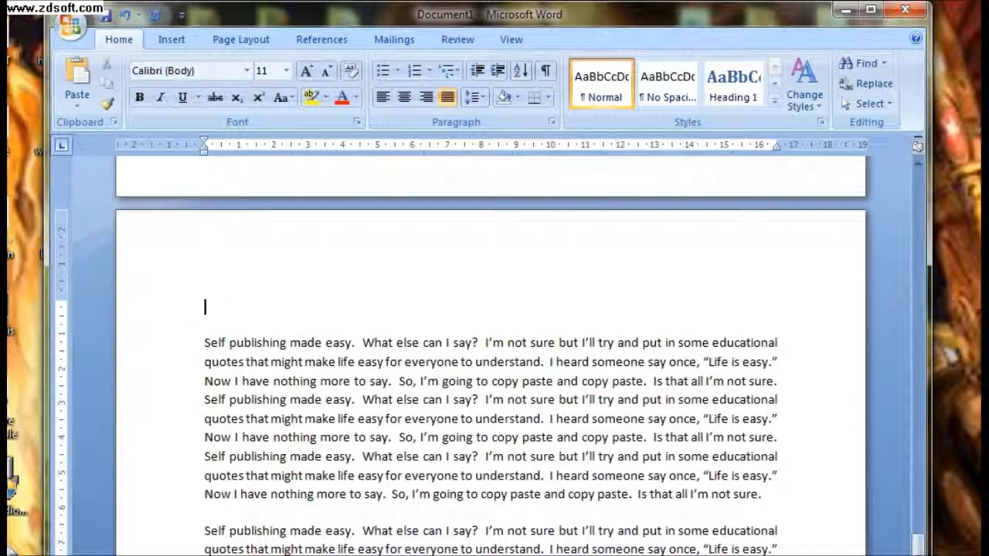
pyautogui.click(403, 96)
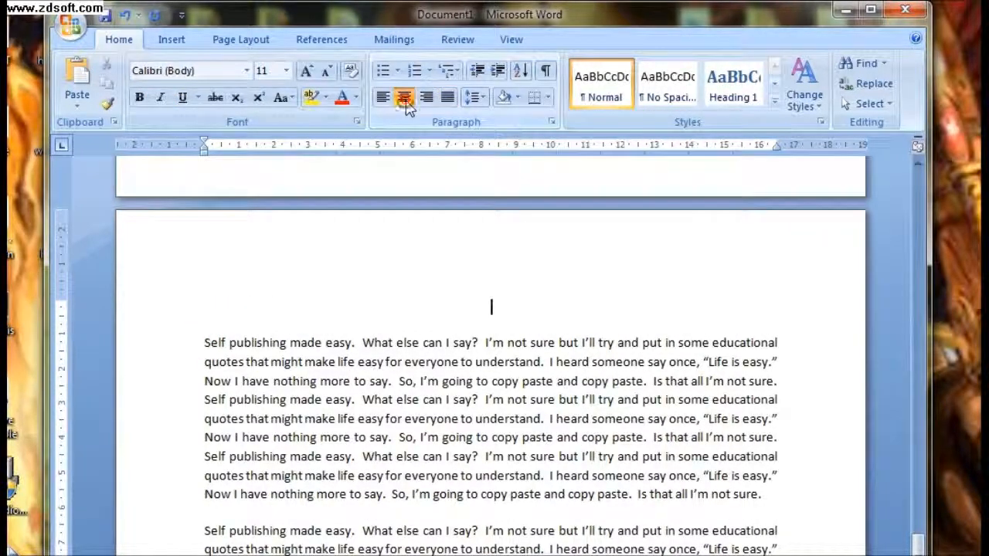
pyautogui.hotkey('ctrl', 'v')
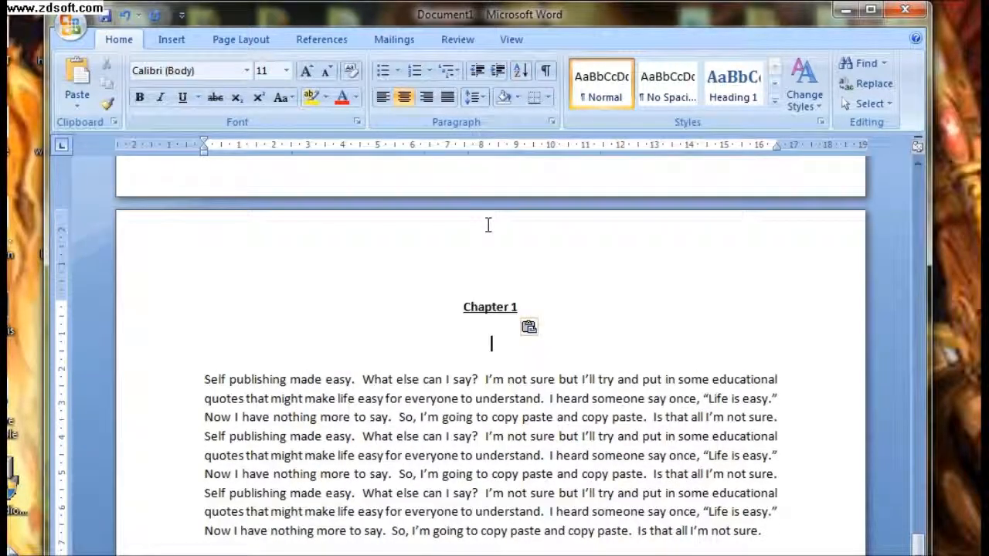
pyautogui.hotkey('ctrl', 'l')
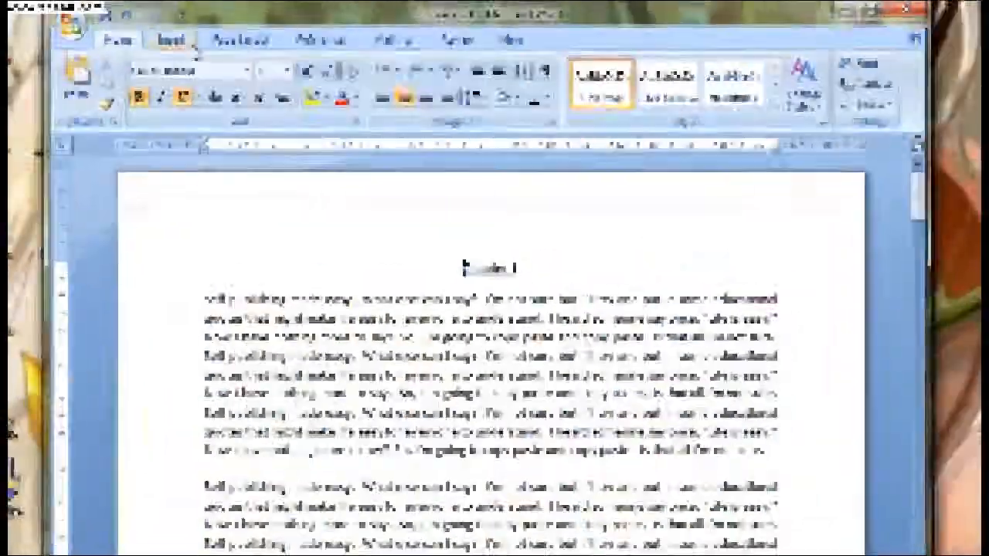
# - Insert a page break before the Chapter 1 heading to create a blank page at the start of the document
pyautogui.click(171, 40)
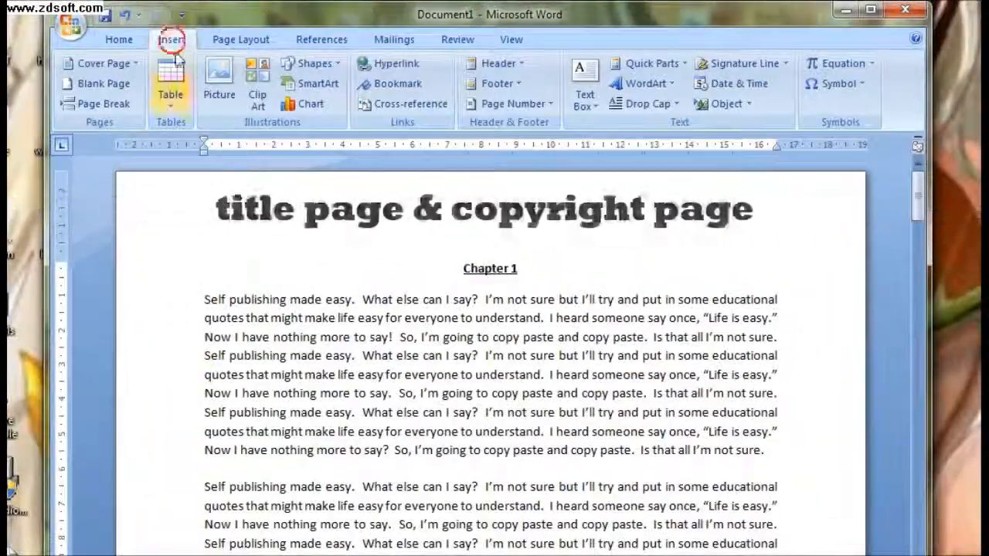
pyautogui.click(89, 106)
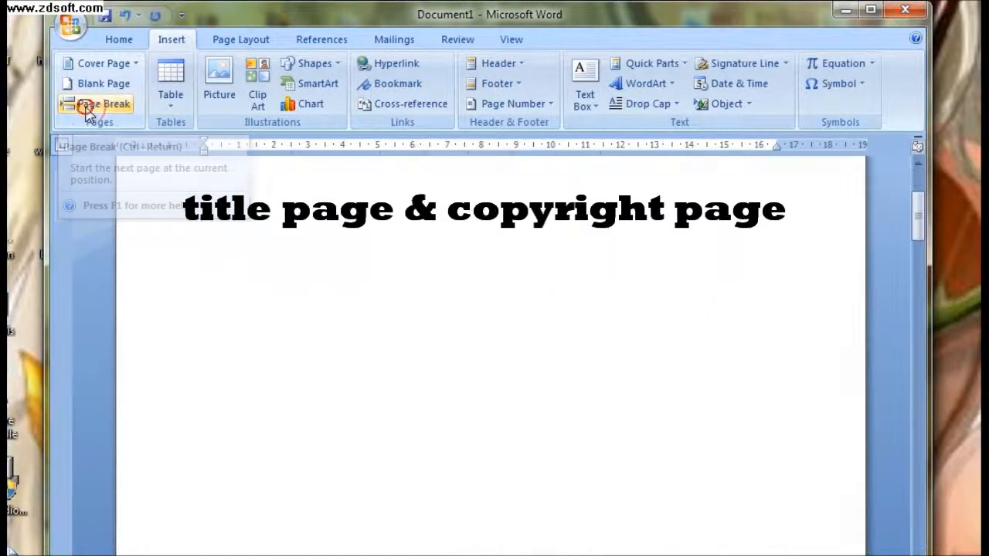
pyautogui.click(356, 283)
pyautogui.scroll(-3, 357, 284)
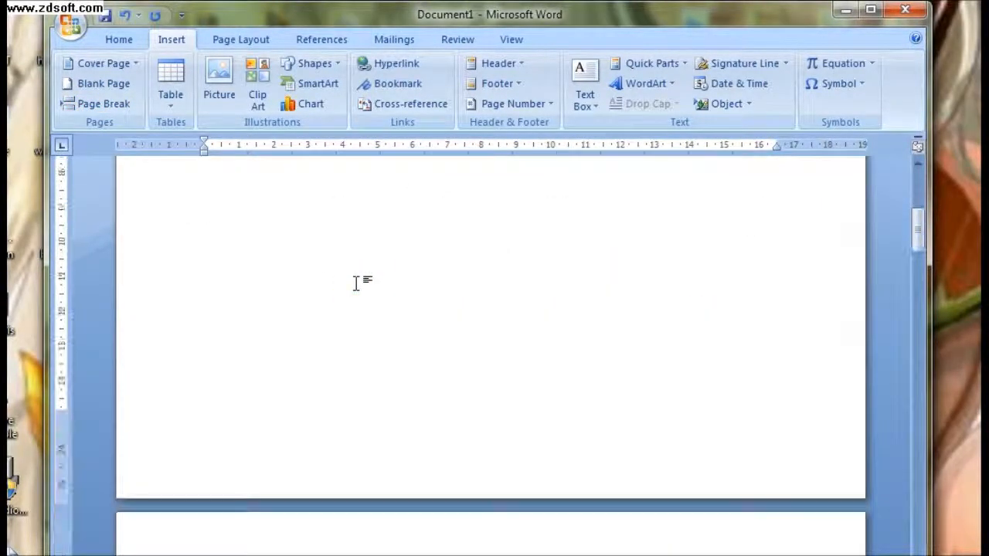
pyautogui.scroll(6, 358, 284)
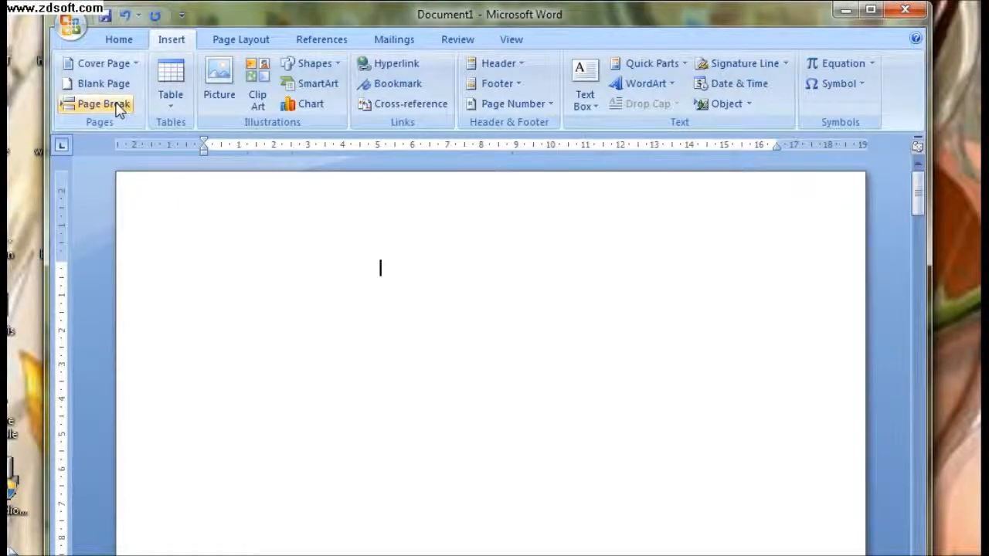
# - Insert a second page break on the blank first page so both a title page and a copyright page are available
pyautogui.click(88, 102)
pyautogui.scroll(-5, 528, 258)
pyautogui.scroll(5, 529, 257)
pyautogui.scroll(-3, 528, 257)
pyautogui.scroll(4, 529, 259)
pyautogui.scroll(2, 529, 259)
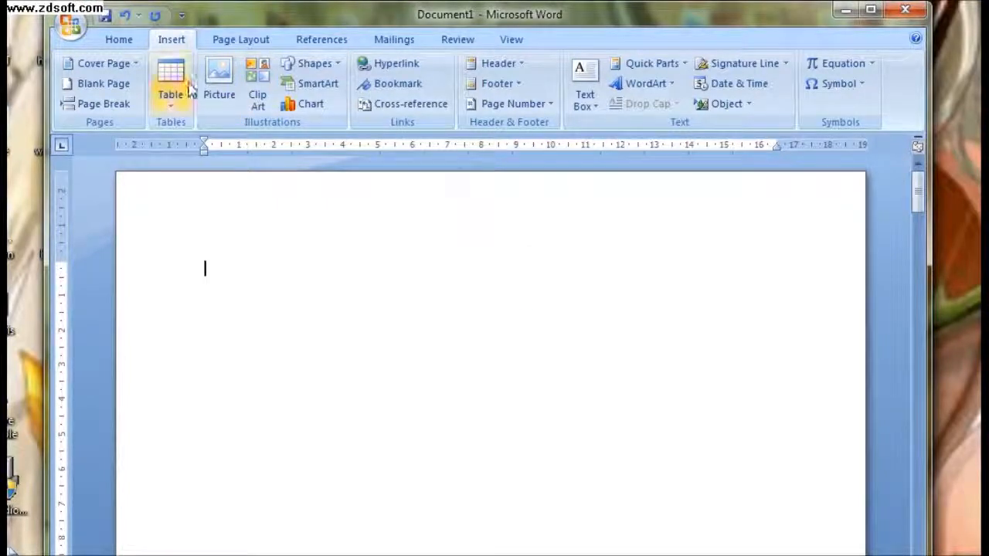
# - Turn off bold and underline and use left alignment at the start of the blank first page
pyautogui.click(122, 40)
pyautogui.click(404, 99)
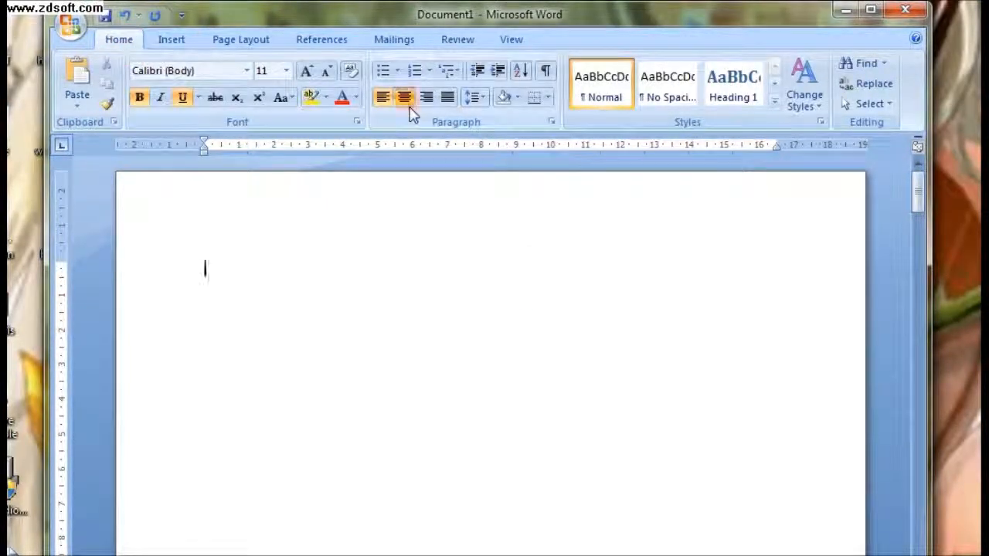
pyautogui.click(140, 98)
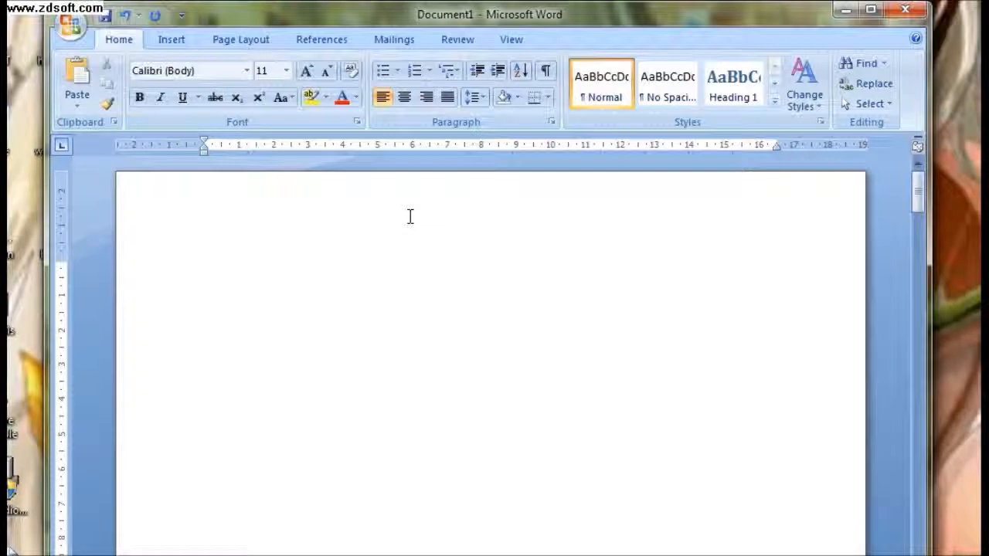
# - Centre the blank paragraph at the start of the first page
pyautogui.click(403, 98)
pyautogui.click(403, 98)
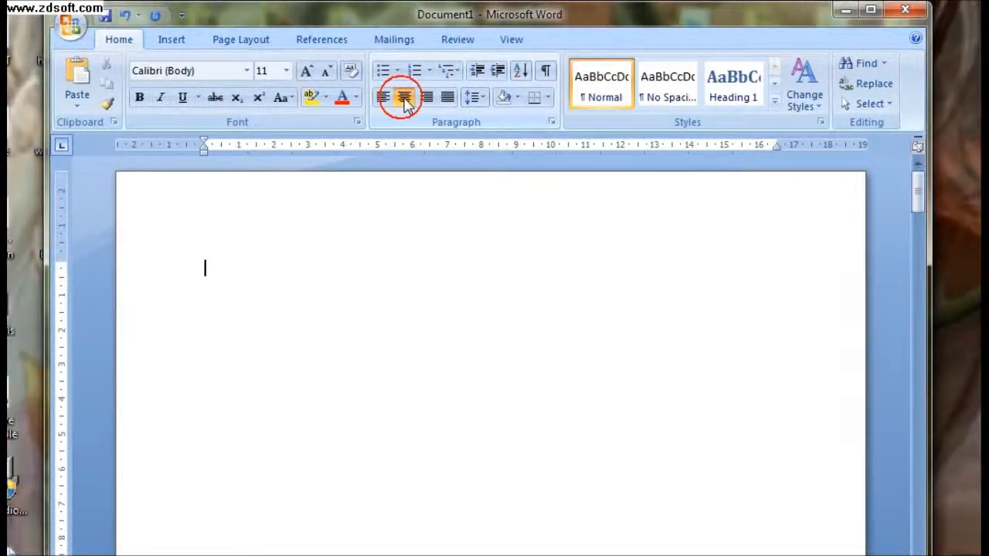
pyautogui.click(417, 98)
pyautogui.click(408, 99)
pyautogui.click(382, 97)
pyautogui.click(404, 97)
pyautogui.click(411, 300)
pyautogui.click(413, 350)
pyautogui.click(414, 350)
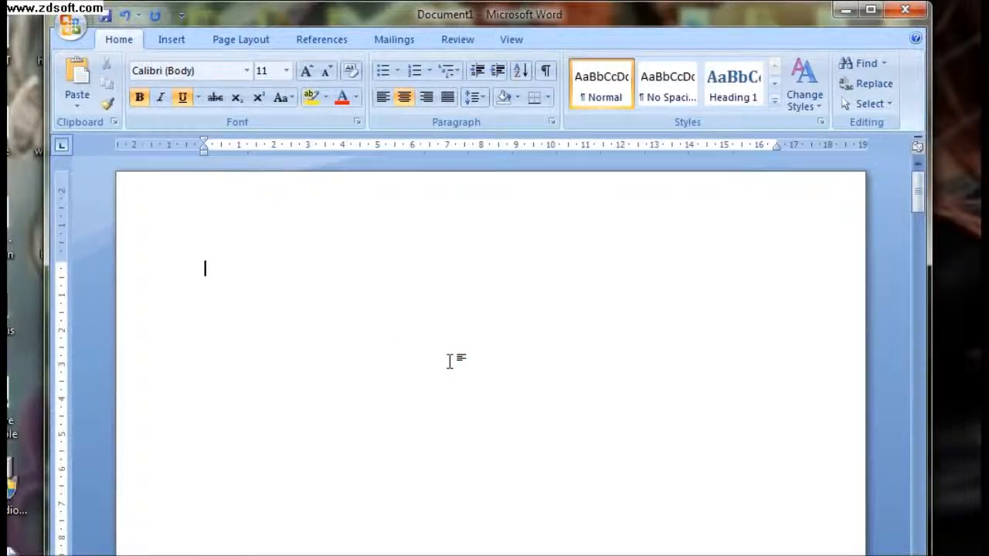
# - Show the formatting marks and insert an empty centred line above the page break on the first page
pyautogui.scroll(-7, 451, 361)
pyautogui.click(451, 361)
pyautogui.scroll(-7, 450, 362)
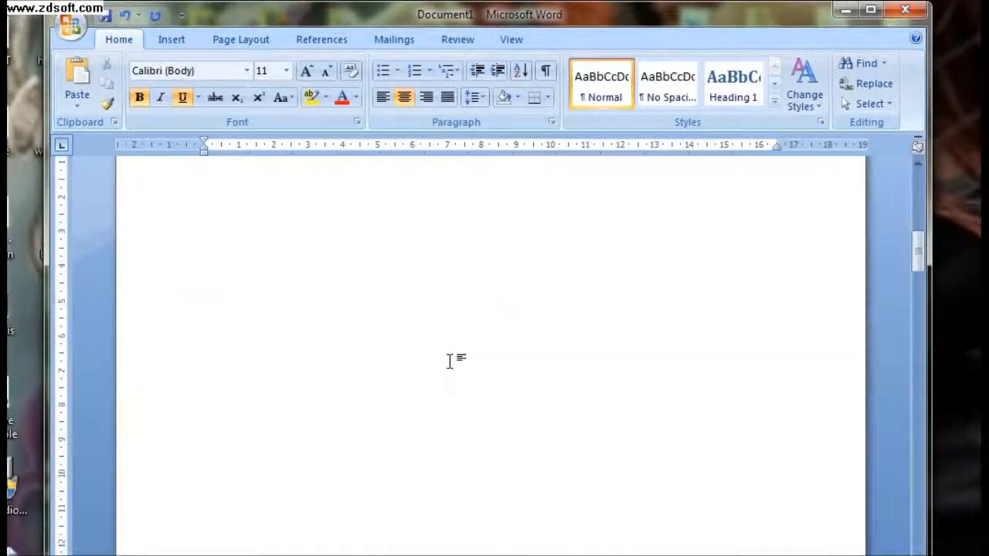
pyautogui.scroll(3, 450, 362)
pyautogui.scroll(3, 452, 362)
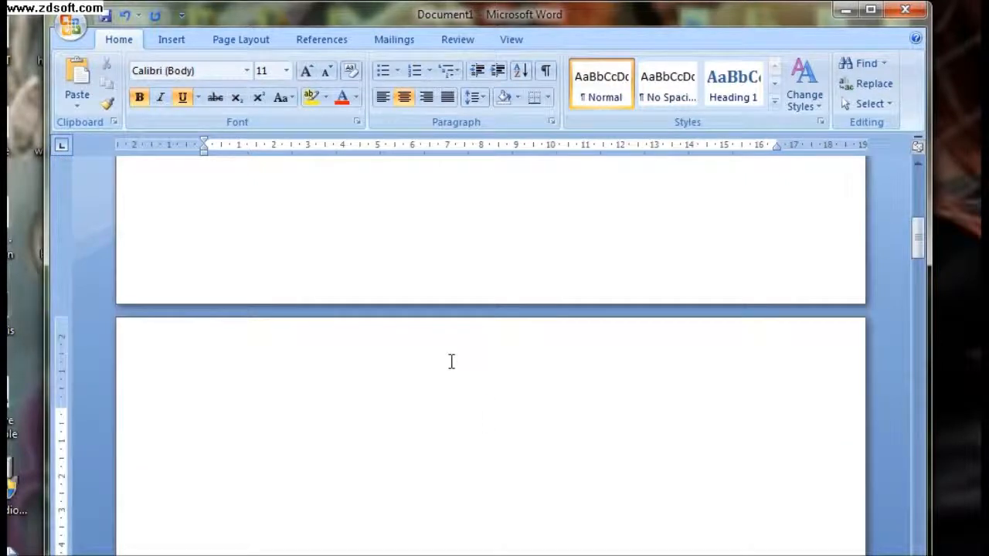
pyautogui.scroll(7, 451, 362)
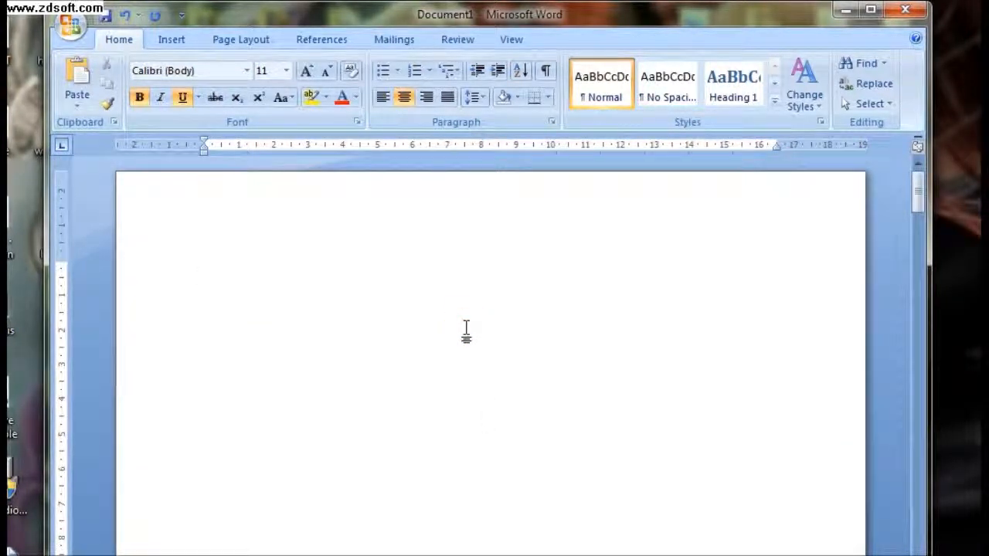
pyautogui.click(545, 71)
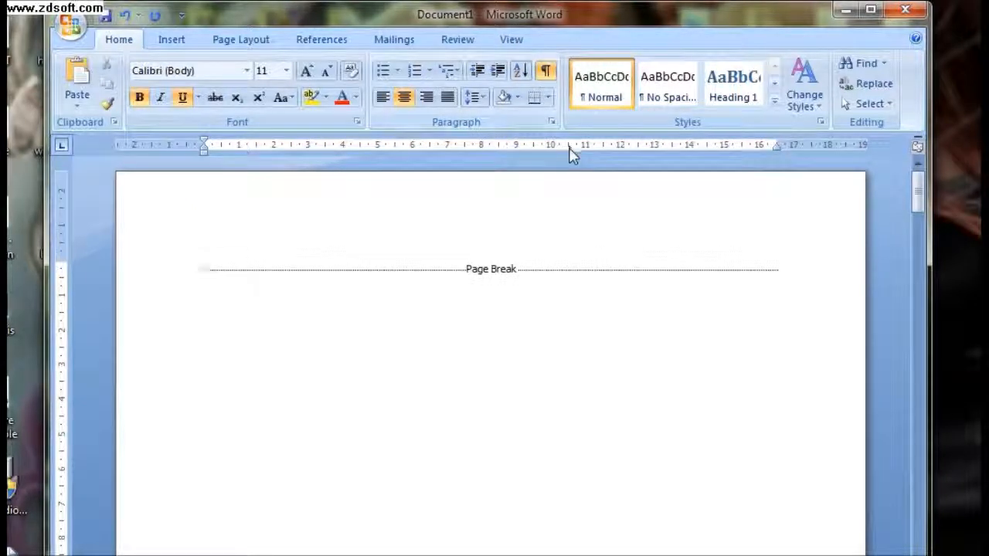
pyautogui.press('Return')
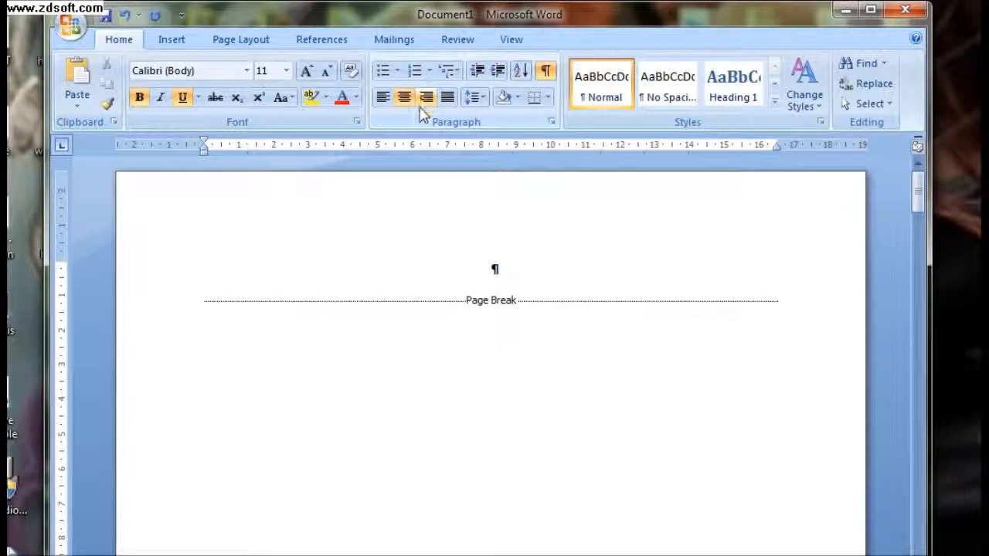
# - With bold, underline and formatting marks turned off, enter the centred title "Self Publishing Made Easy" on the first page
pyautogui.click(182, 97)
pyautogui.click(139, 98)
pyautogui.click(545, 70)
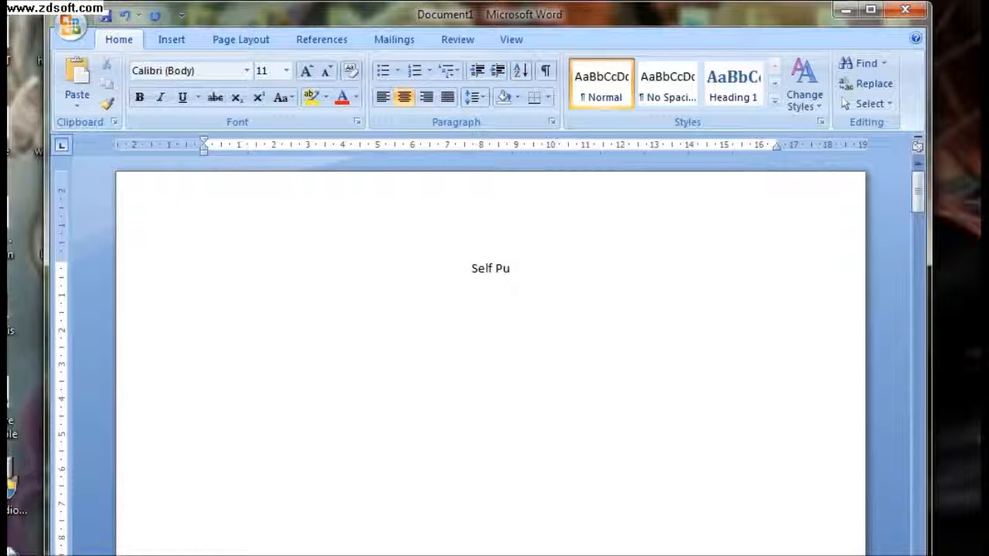
pyautogui.write('ing Made')
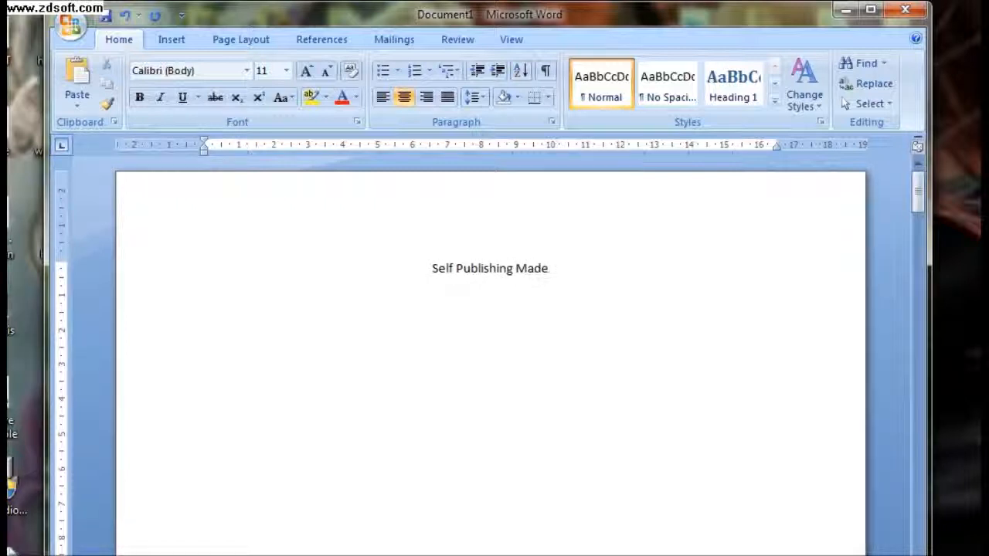
pyautogui.write(' Ea')
pyautogui.press('BackSpace')
pyautogui.write('asy')
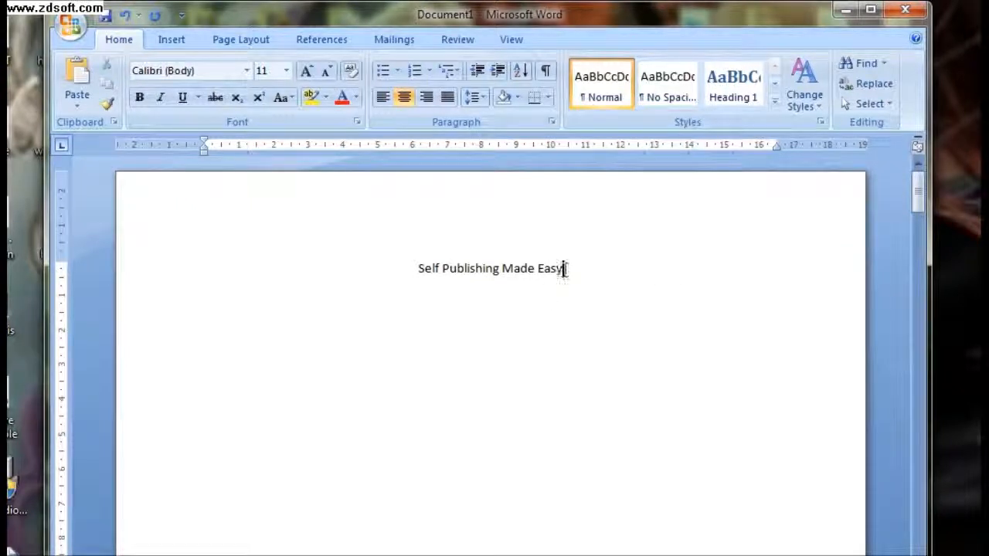
# - Make the title "Self Publishing Made Easy" bold and underlined
pyautogui.moveTo(565, 268); pyautogui.dragTo(415, 267)
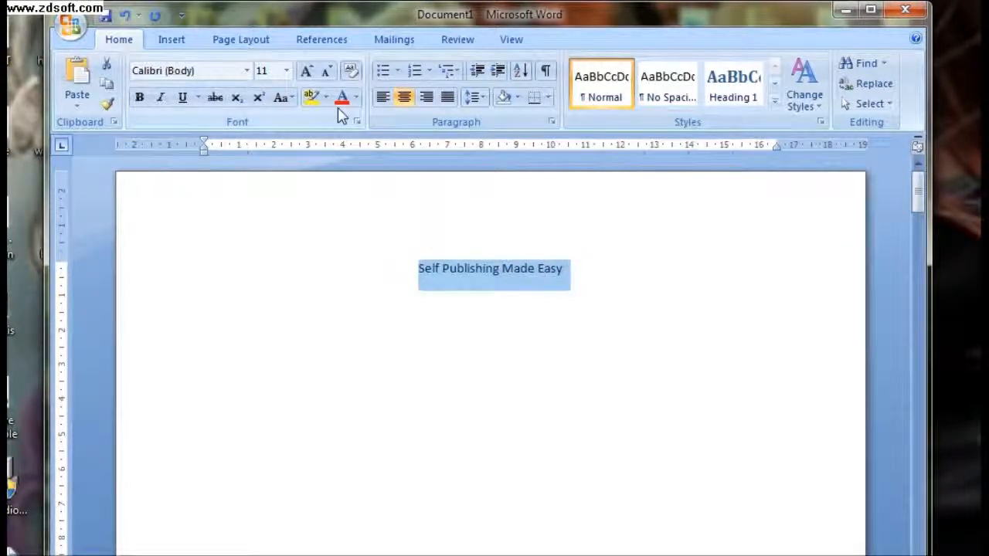
pyautogui.click(140, 99)
pyautogui.click(182, 97)
# - Add a centred copyright notice on the second page with "Copyright © MInc publishing", an ISBN line and the all-rights-reserved statement
pyautogui.scroll(-15, 413, 381)
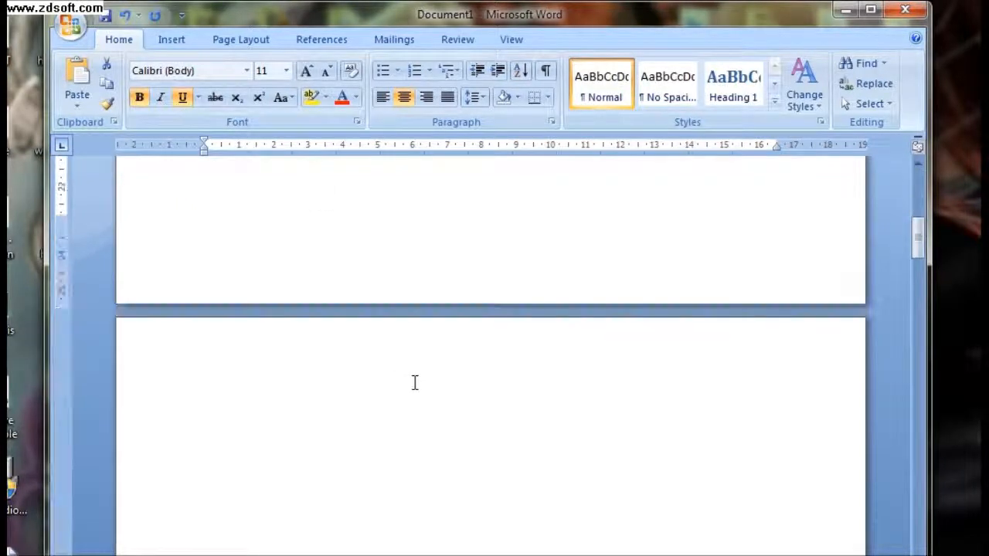
pyautogui.click(444, 387)
pyautogui.write('Copyright © ISBN All rights reserved.  No part of this publication may be reproduced, stored in a retrieval system, or transmitted, in any form or by any means, electronic, mechanical, photocopying, recording or otherwise, without the prior permission of the publishers.')
pyautogui.click(529, 412)
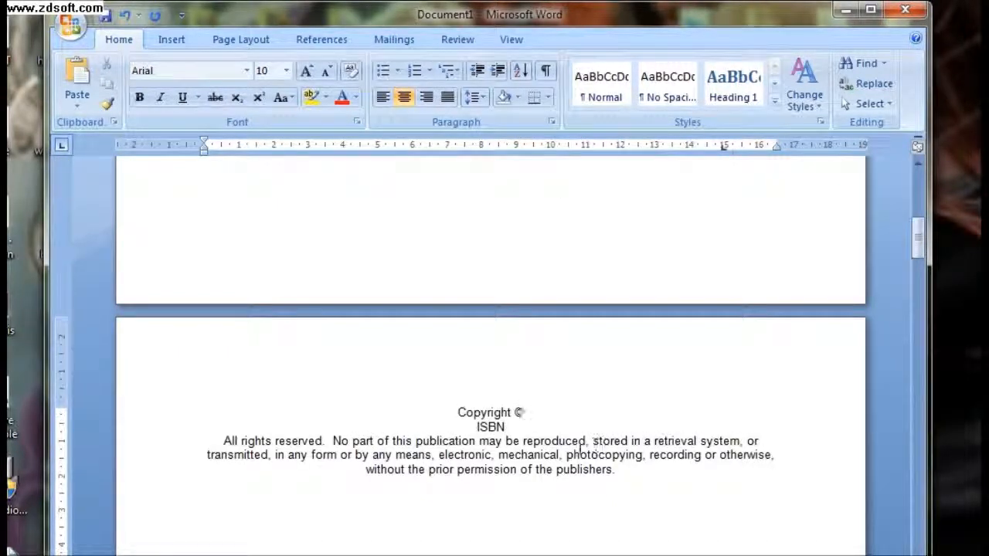
pyautogui.click(457, 411)
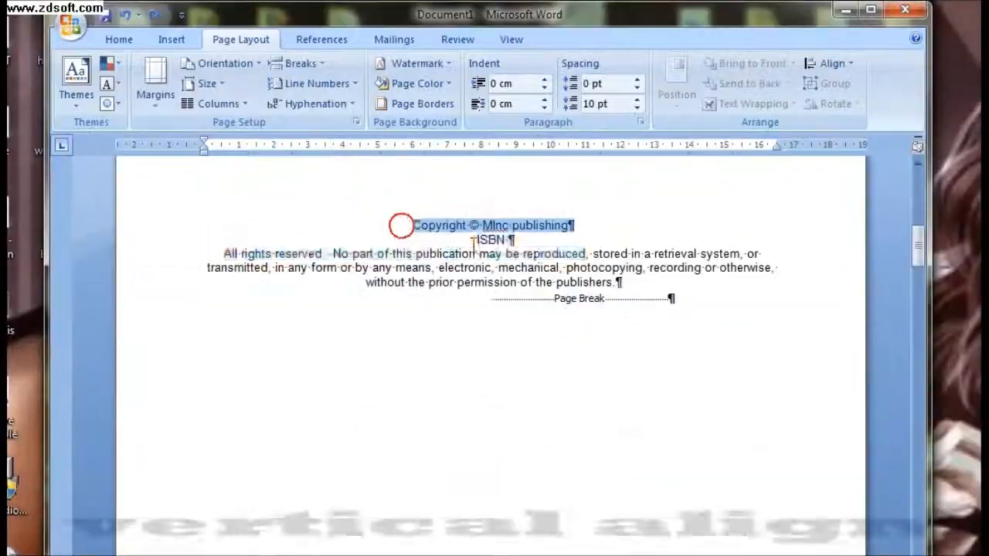
# - Select the copyright notice and set the page's vertical alignment to Bottom, applied to the whole document
pyautogui.moveTo(400, 225); pyautogui.dragTo(623, 284)
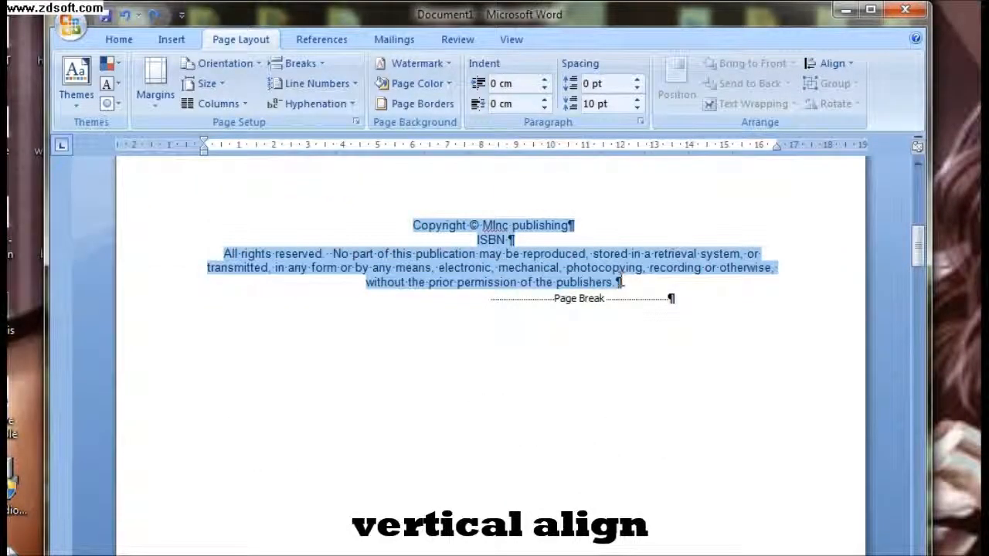
pyautogui.click(122, 39)
pyautogui.click(239, 43)
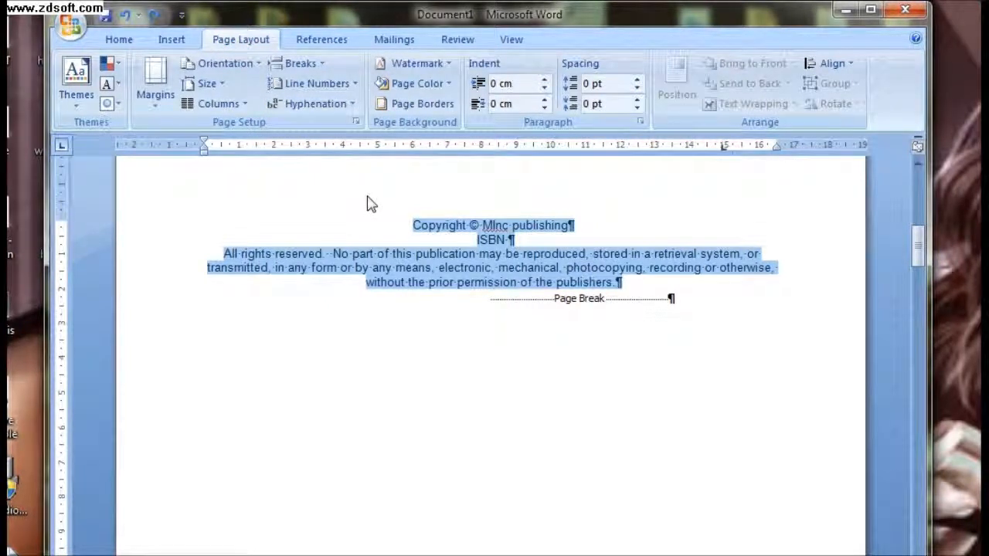
pyautogui.click(357, 123)
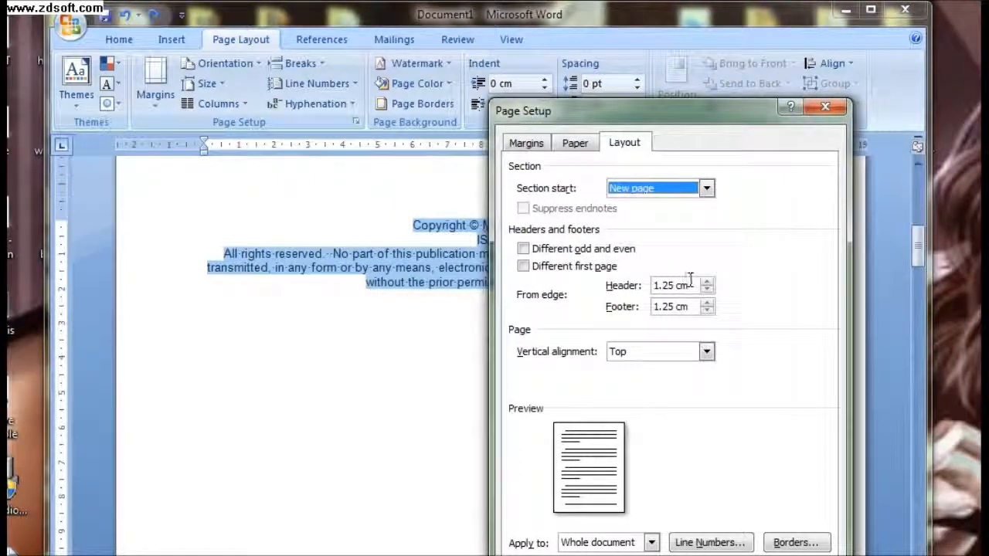
pyautogui.click(509, 143)
pyautogui.click(574, 142)
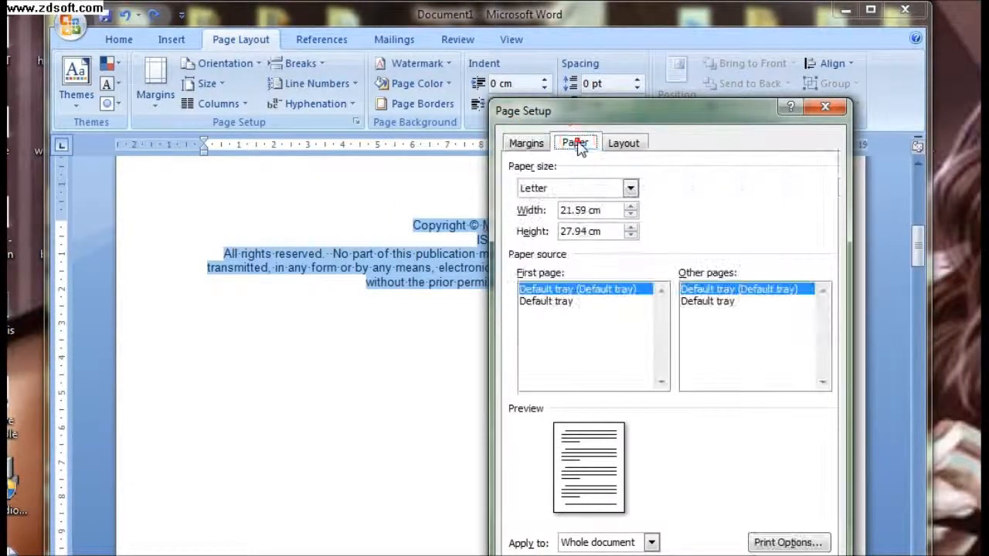
pyautogui.click(638, 144)
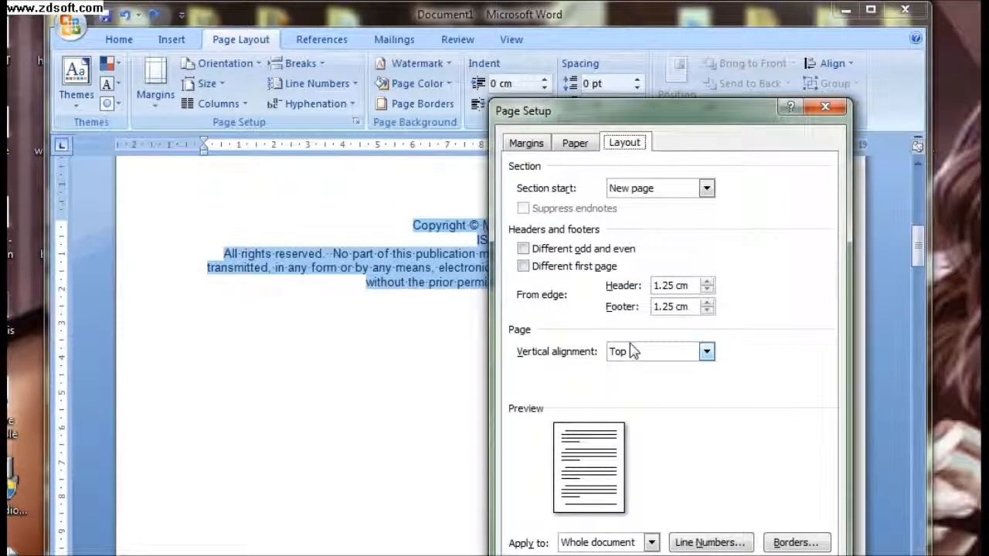
pyautogui.click(706, 351)
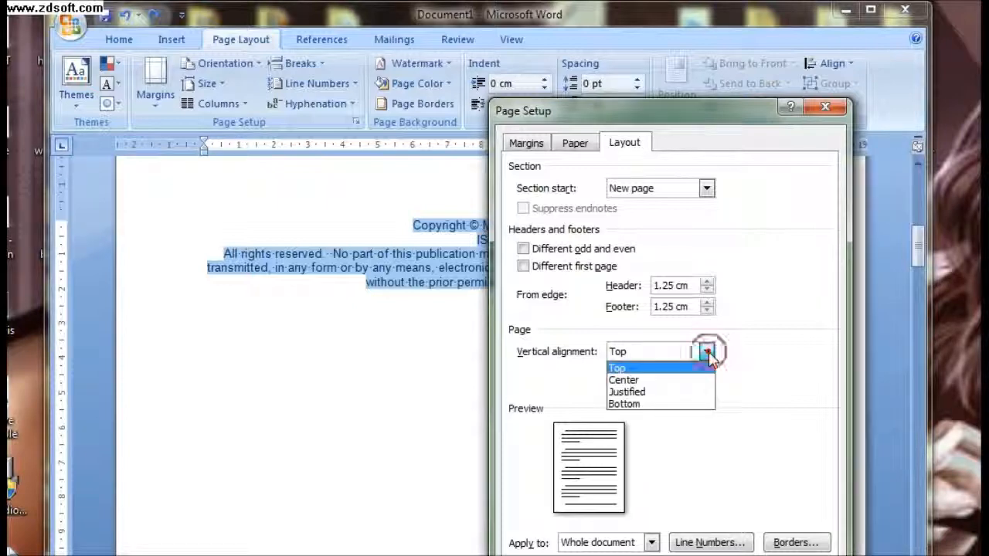
pyautogui.click(661, 405)
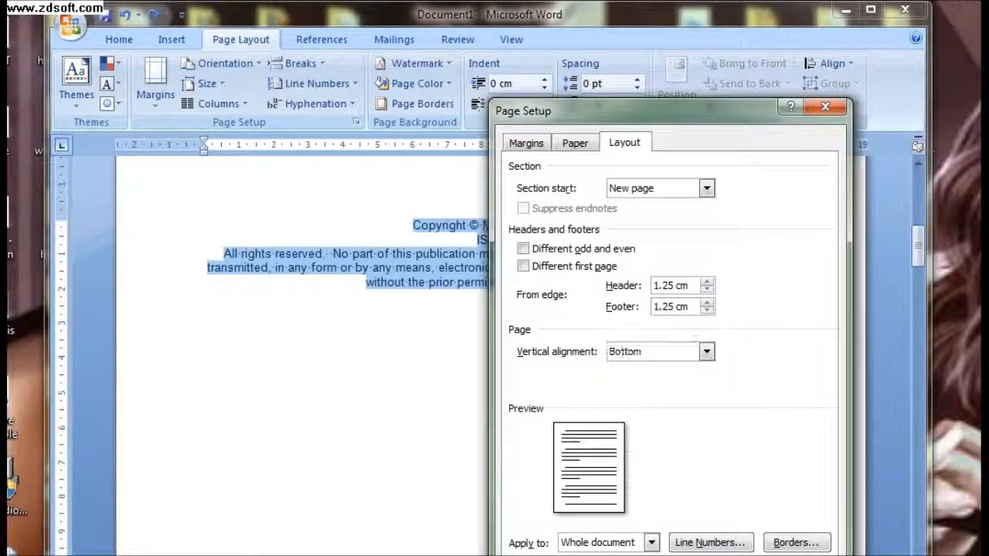
pyautogui.press('Return')
pyautogui.click(711, 452)
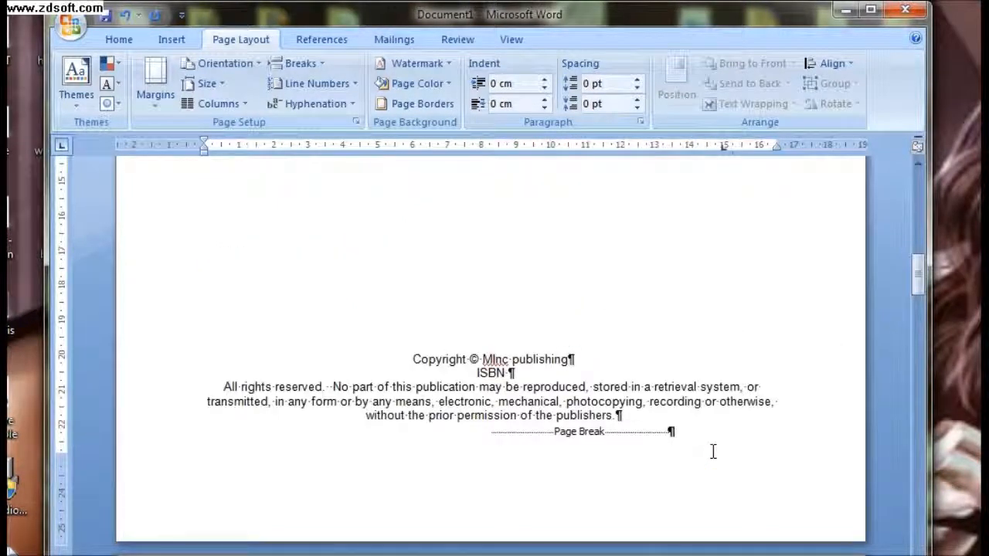
# - Select the book title and set its vertical alignment to Center, applied only to the selected text
pyautogui.scroll(5, 713, 452)
pyautogui.scroll(10, 713, 452)
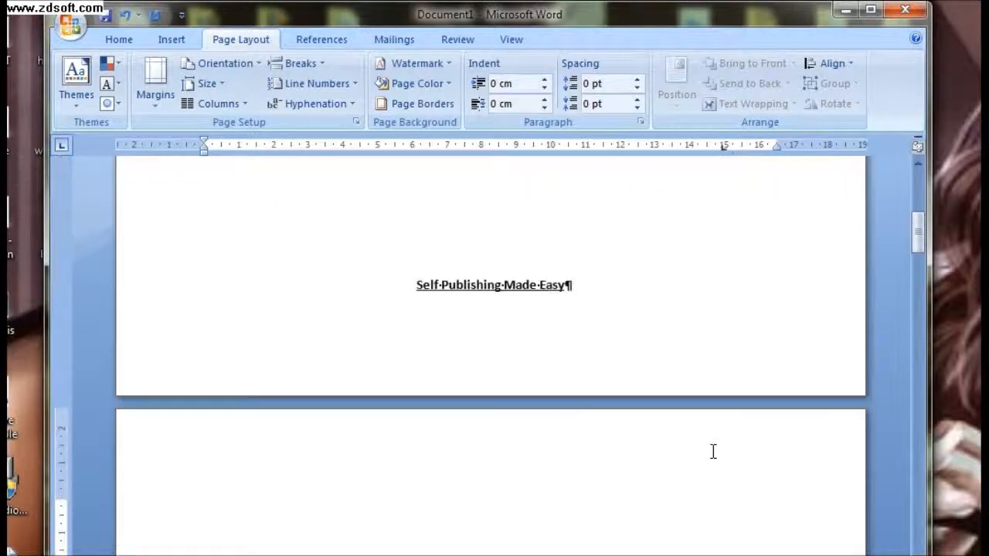
pyautogui.scroll(-3, 712, 452)
pyautogui.moveTo(581, 287); pyautogui.dragTo(427, 283)
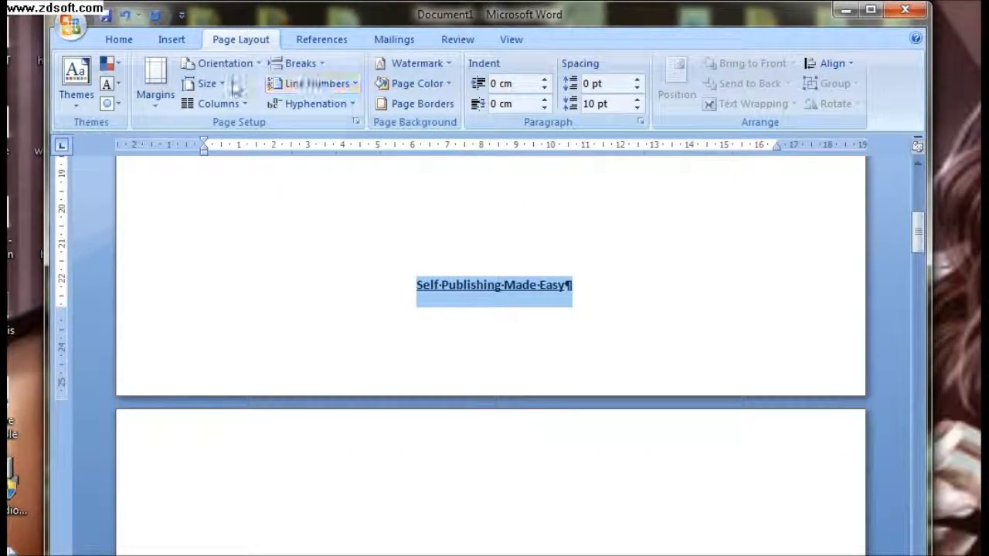
pyautogui.click(354, 122)
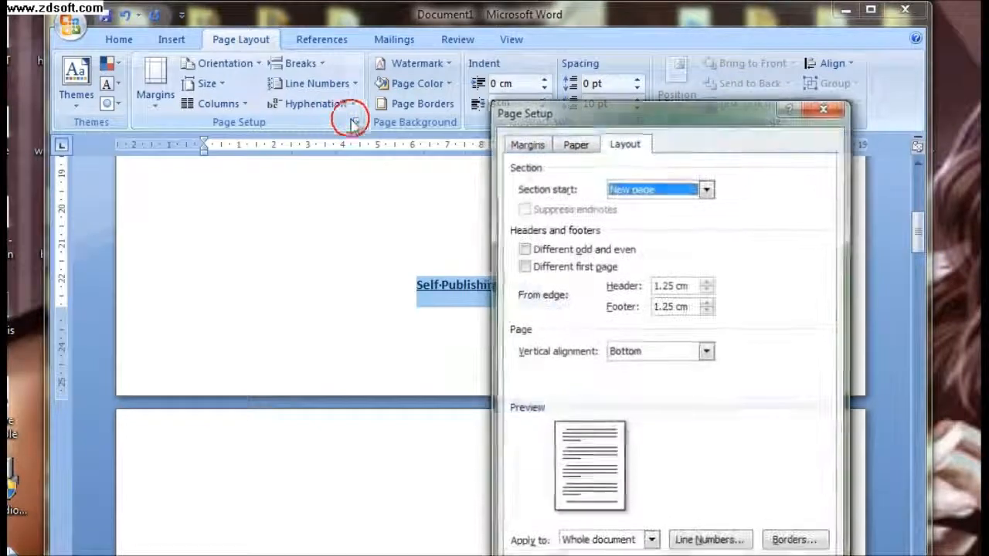
pyautogui.click(706, 352)
pyautogui.click(662, 381)
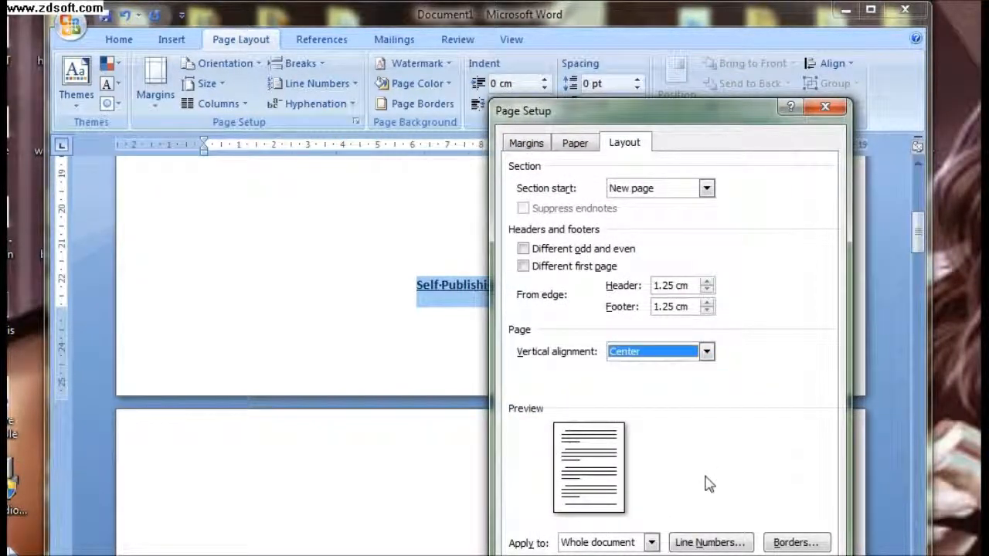
pyautogui.moveTo(704, 126); pyautogui.dragTo(713, 77)
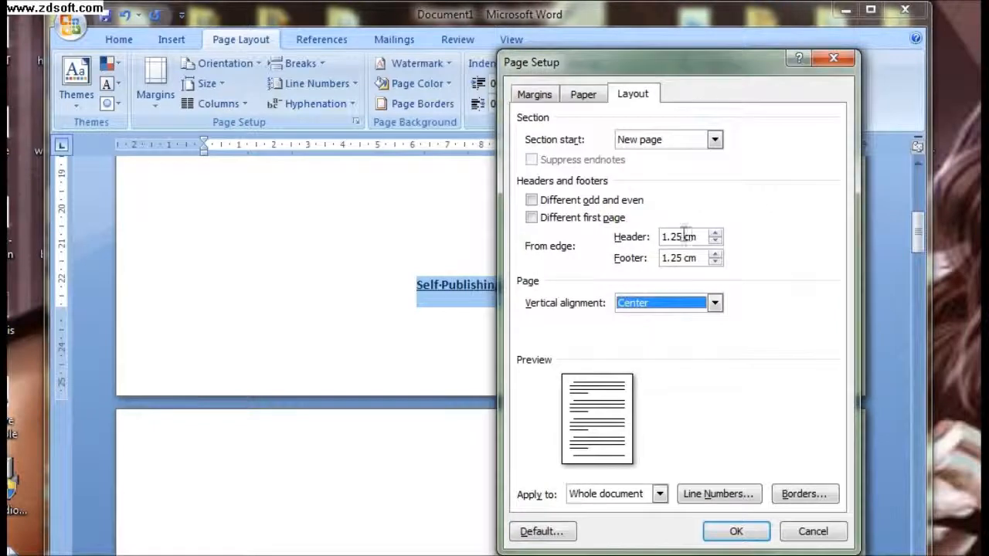
pyautogui.click(661, 494)
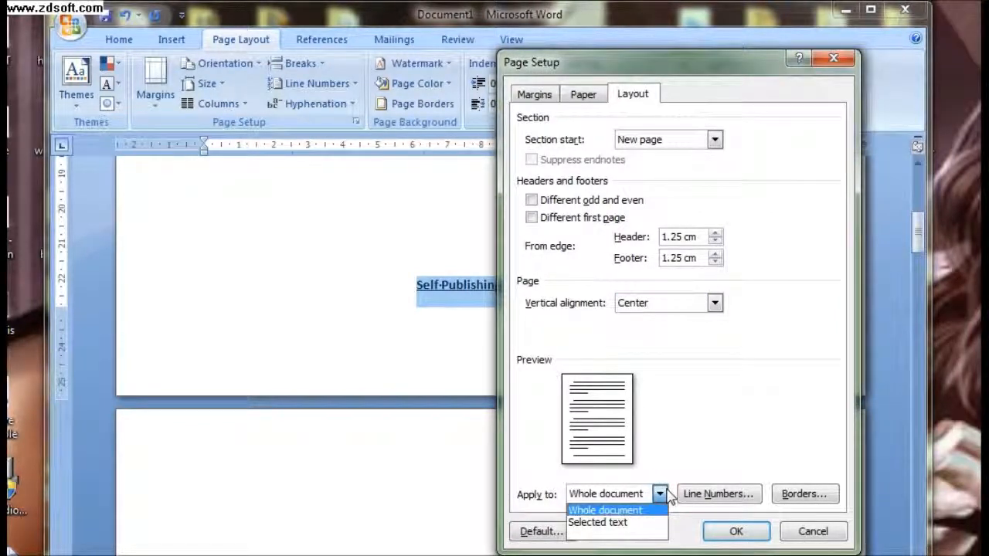
pyautogui.click(640, 523)
pyautogui.click(724, 533)
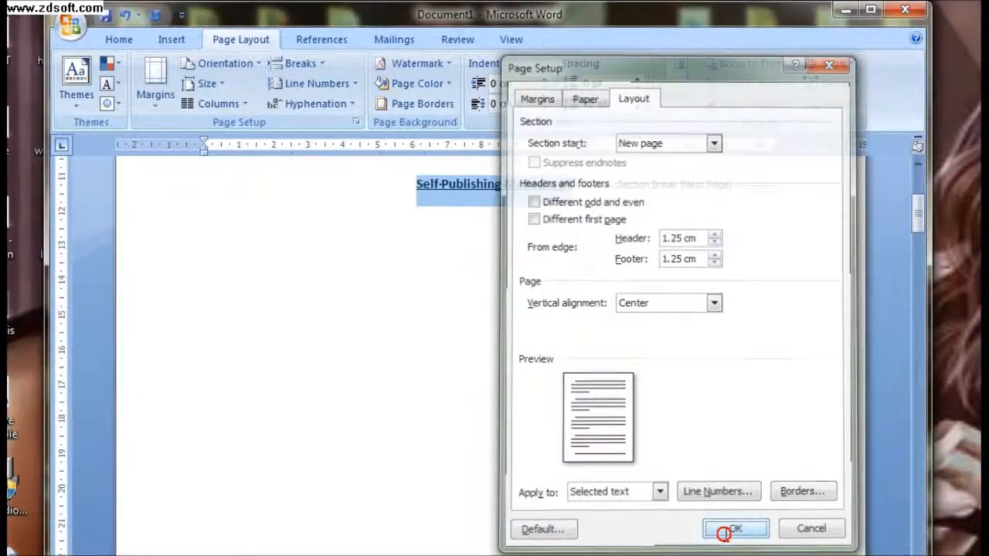
# - Examine the vertical placement of the text on the title, copyright and Chapter 1 pages
pyautogui.scroll(5, 699, 425)
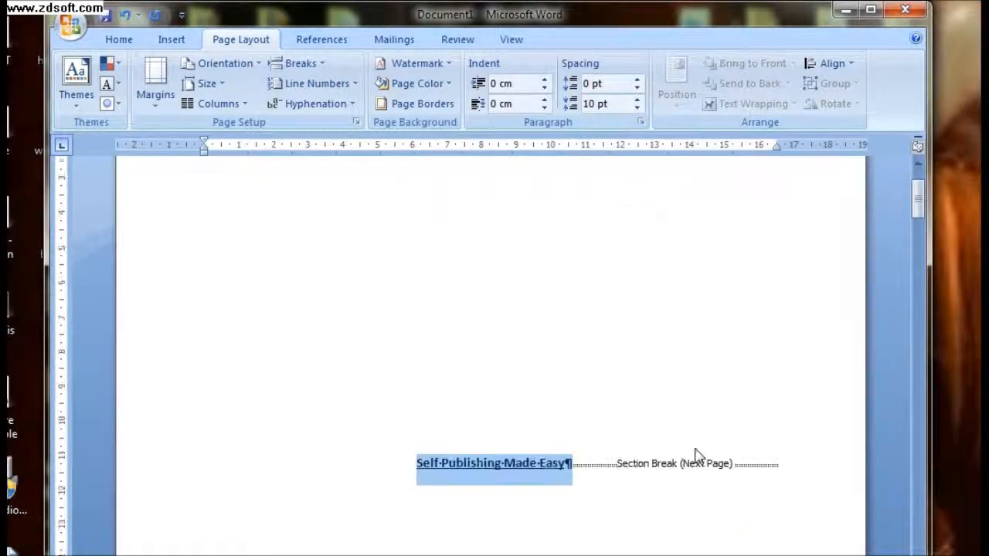
pyautogui.scroll(5, 695, 457)
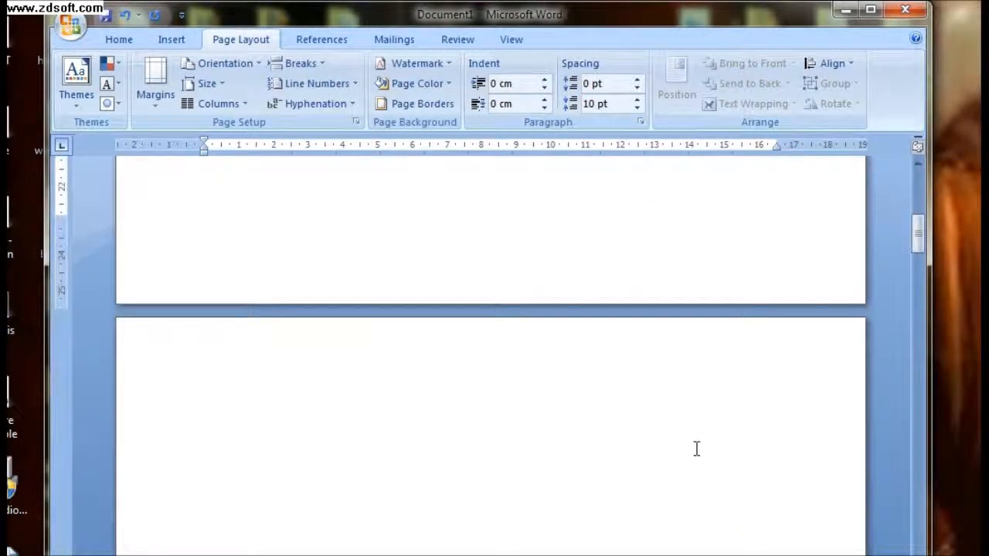
pyautogui.scroll(8, 696, 449)
pyautogui.scroll(-6, 697, 446)
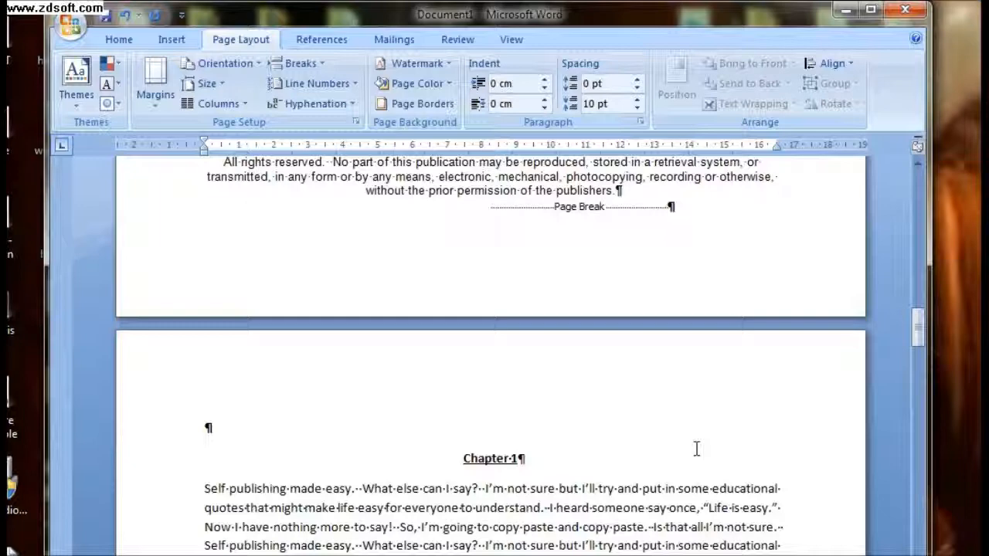
pyautogui.scroll(10, 696, 449)
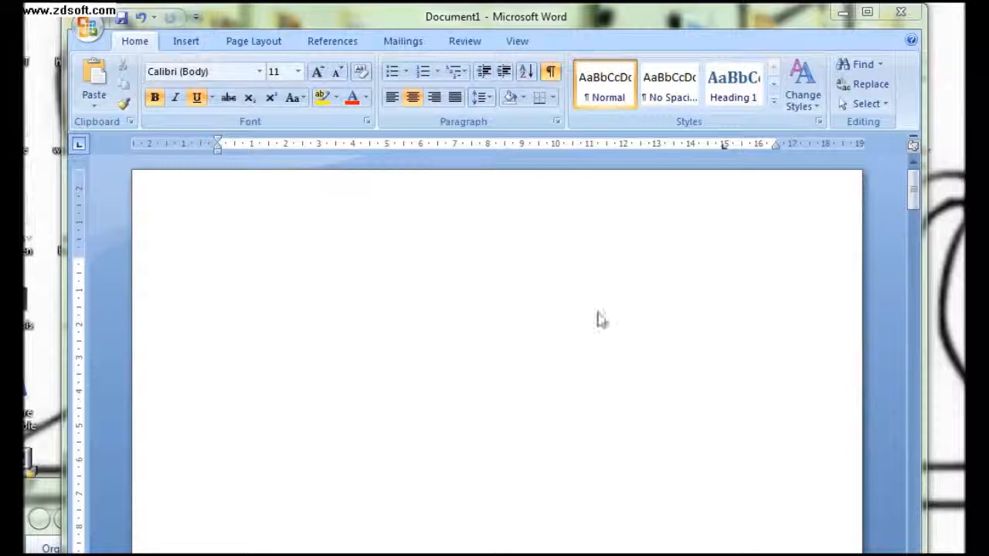
# - Set the document's top and bottom page margins to 1.5 cm in the page setup
pyautogui.click(254, 22)
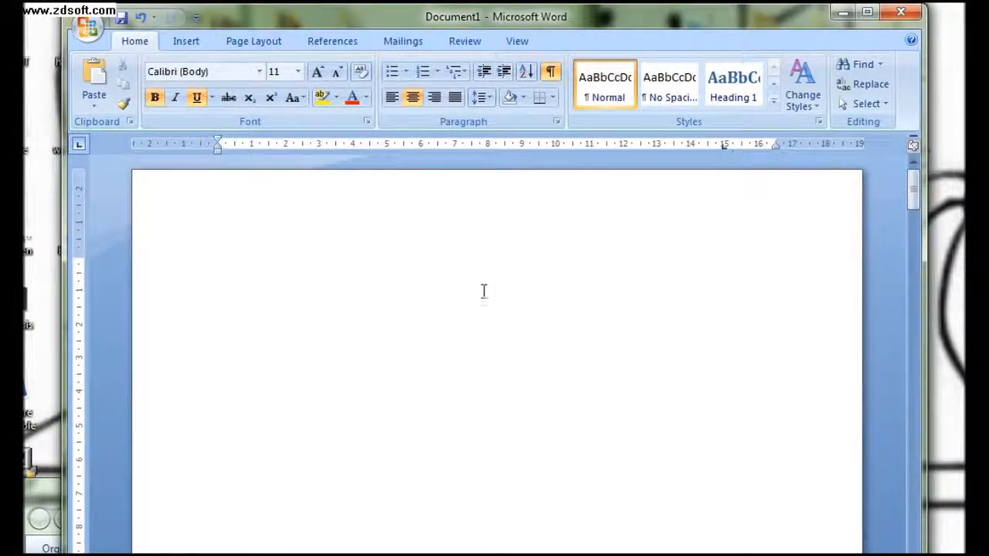
pyautogui.click(273, 43)
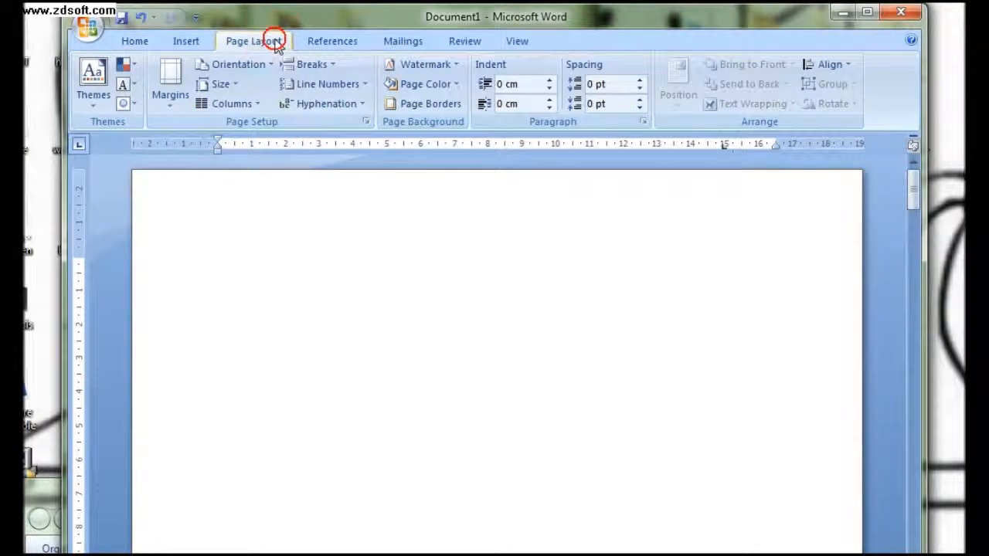
pyautogui.click(365, 121)
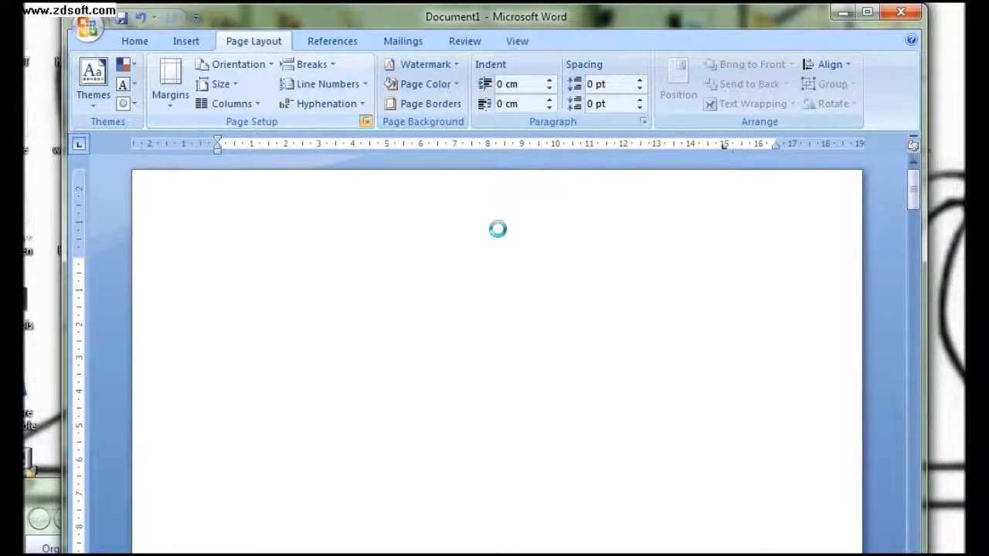
pyautogui.click(734, 169)
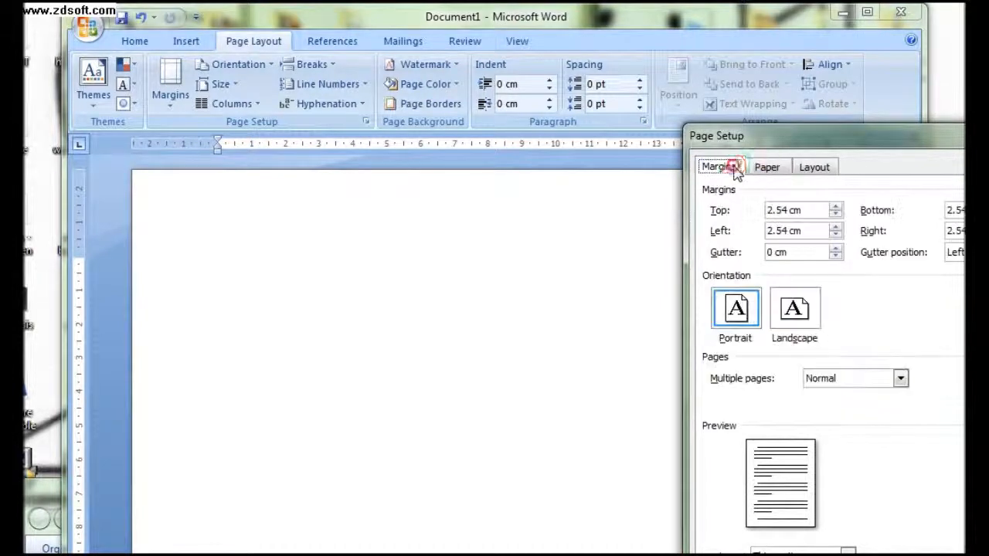
pyautogui.moveTo(761, 136); pyautogui.dragTo(545, 124)
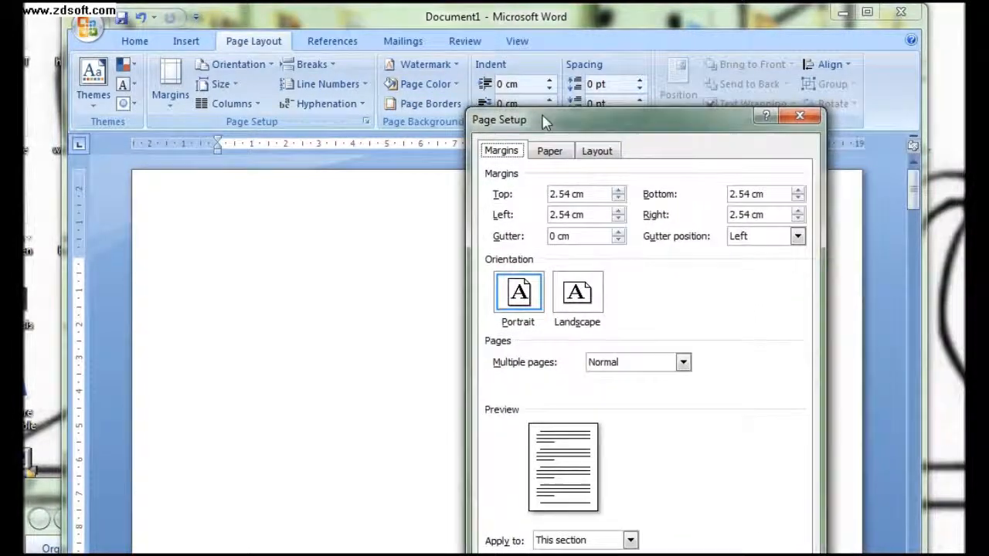
pyautogui.click(552, 194)
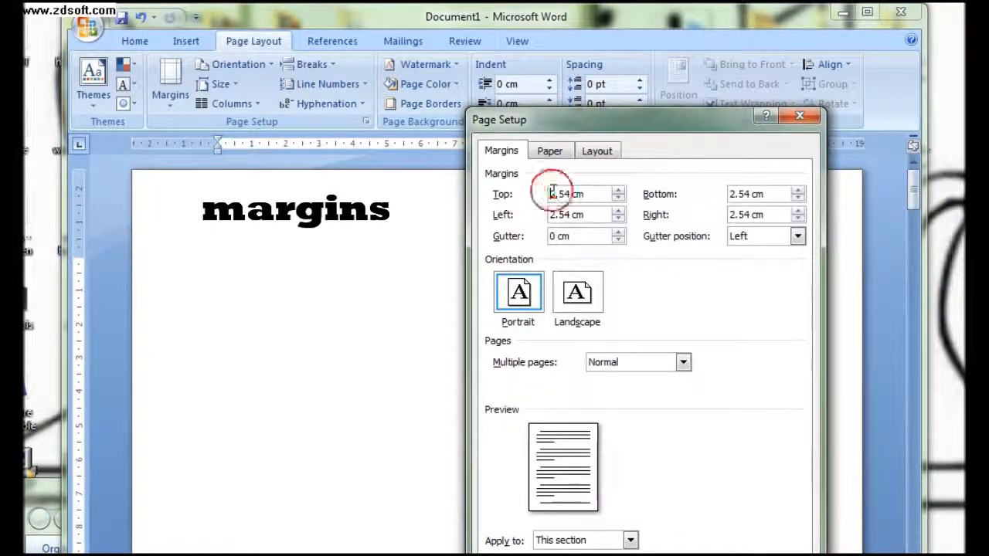
pyautogui.press('Delete')
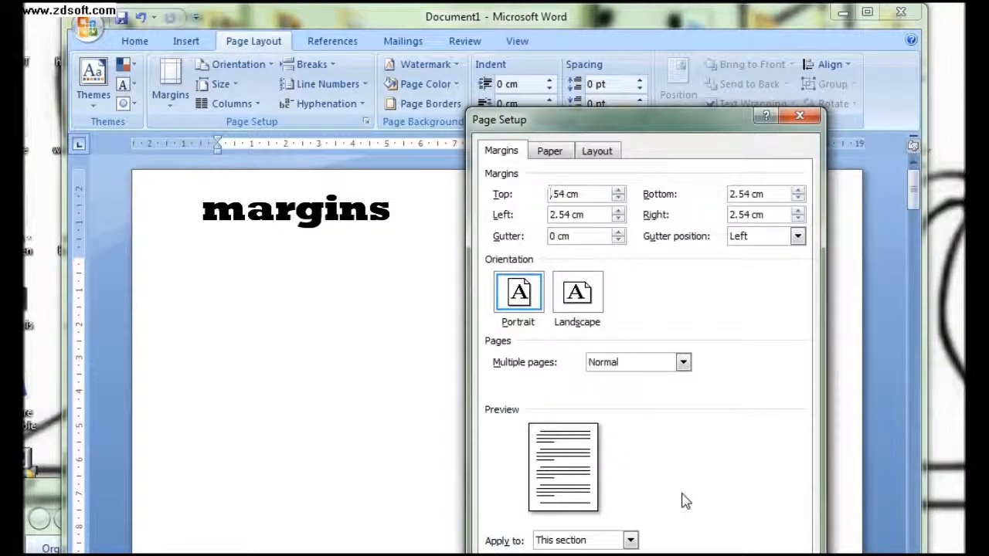
pyautogui.write('1')
pyautogui.click(564, 193)
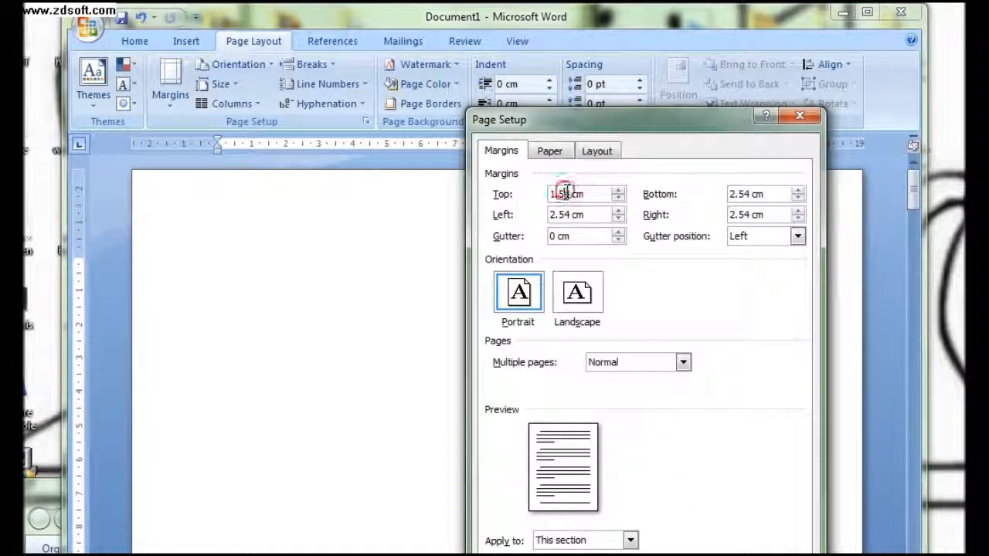
pyautogui.doubleClick(747, 194)
pyautogui.write('1.')
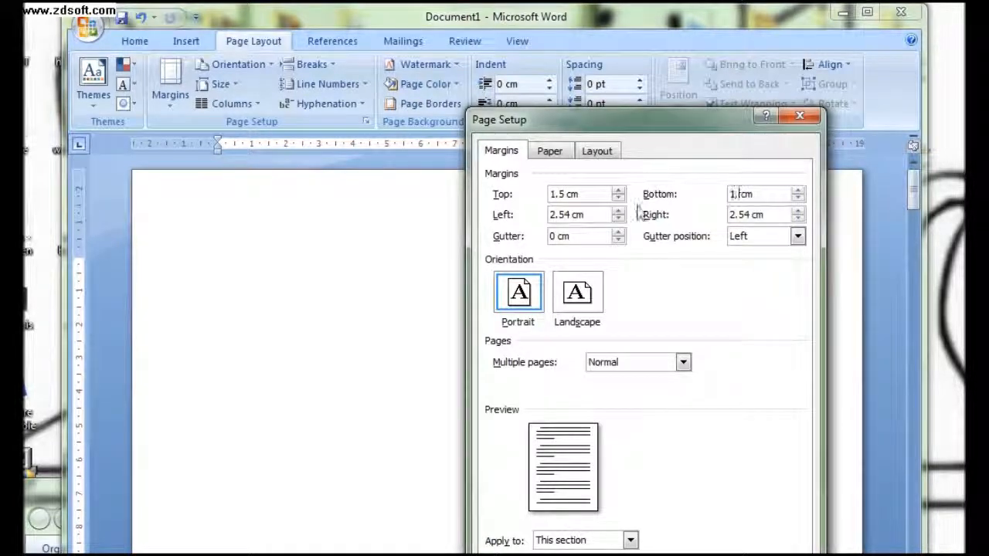
pyautogui.moveTo(674, 121); pyautogui.dragTo(676, 61)
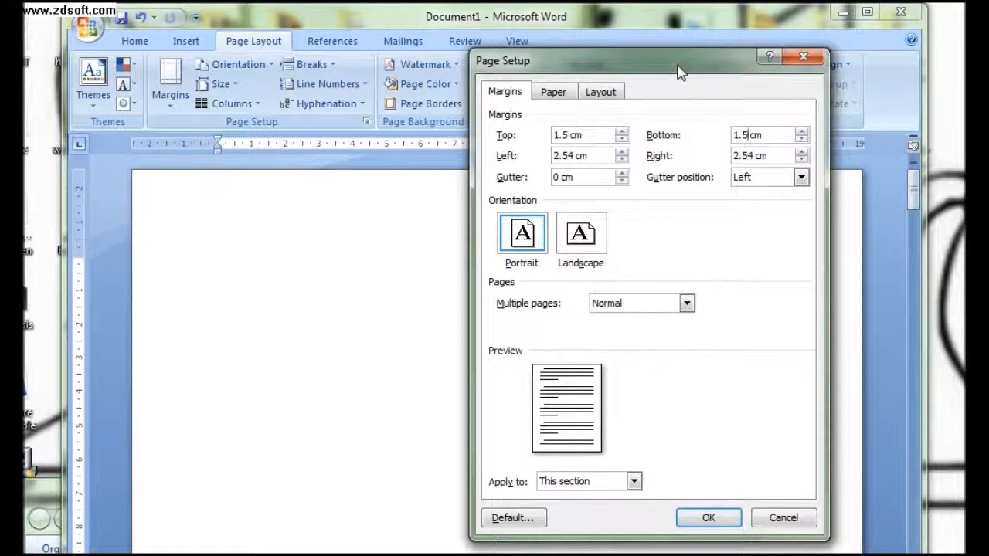
# - Set the right and left margins to 1.5 cm and the gutter to 0.5 cm
pyautogui.click(751, 155)
pyautogui.moveTo(752, 152); pyautogui.dragTo(718, 153)
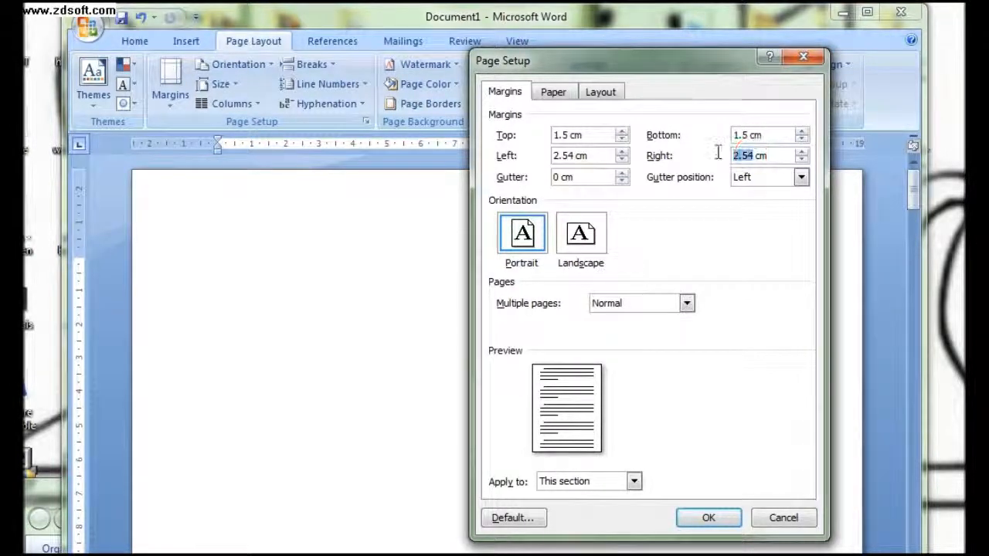
pyautogui.write('1.')
pyautogui.moveTo(699, 62); pyautogui.dragTo(720, 32)
pyautogui.click(592, 124)
pyautogui.press('BackSpace')
pyautogui.moveTo(591, 124); pyautogui.dragTo(556, 129)
pyautogui.write('1.5')
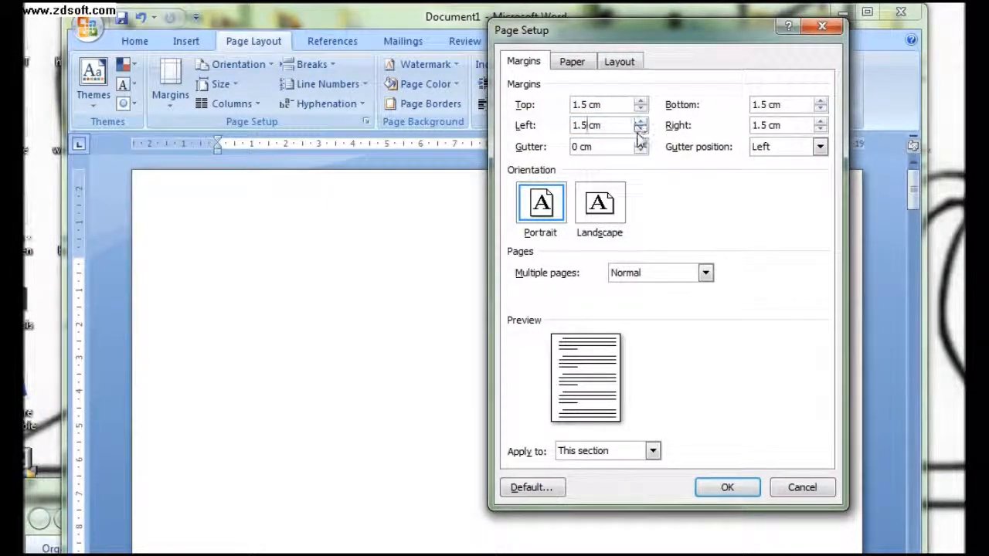
pyautogui.click(574, 147)
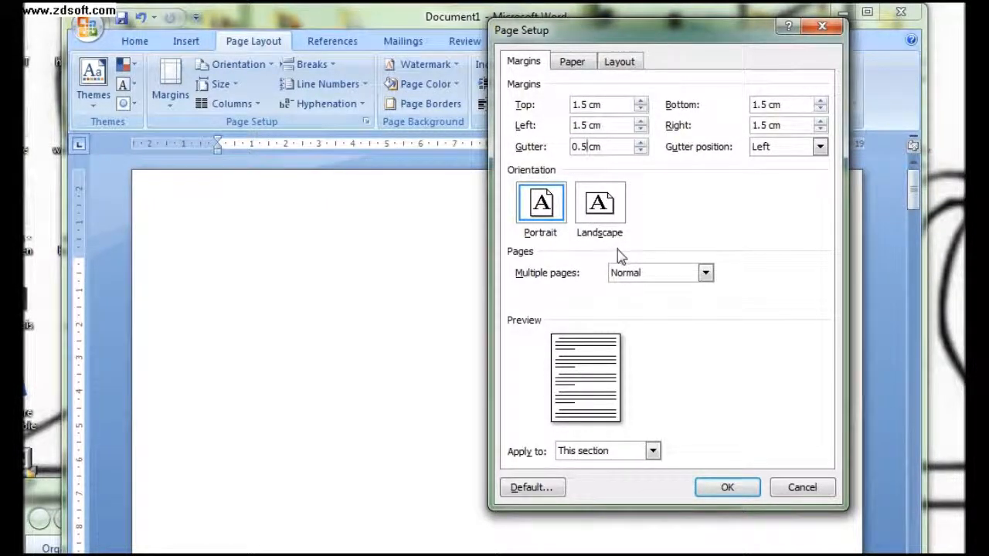
# - Set a custom paper size for the book, 12.7 cm wide and 20.32 cm high
pyautogui.click(571, 62)
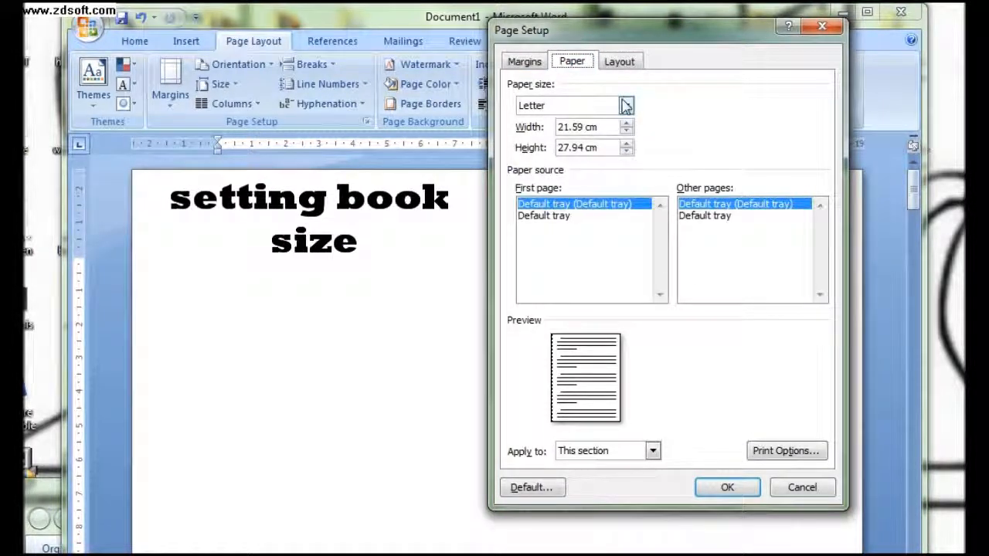
pyautogui.click(626, 105)
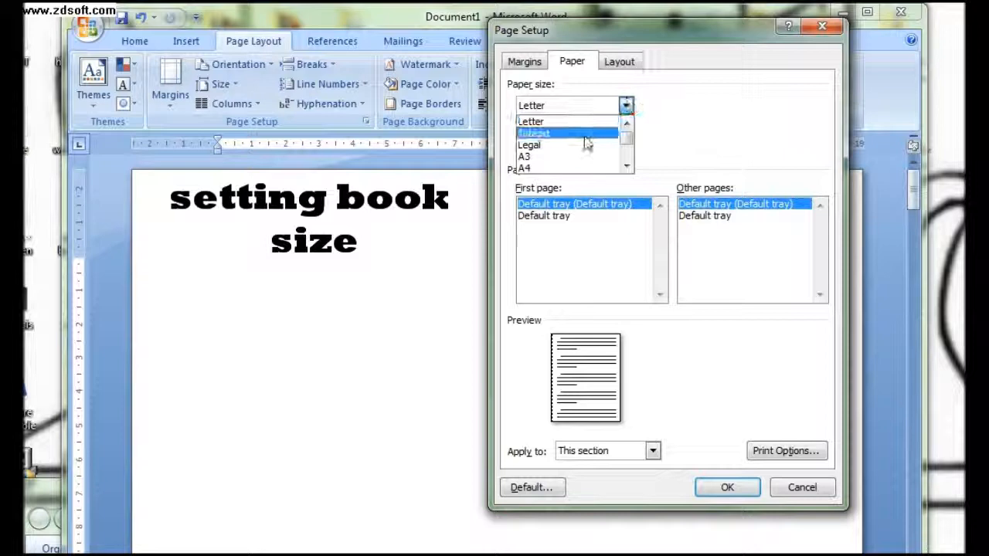
pyautogui.moveTo(626, 137); pyautogui.dragTo(634, 173)
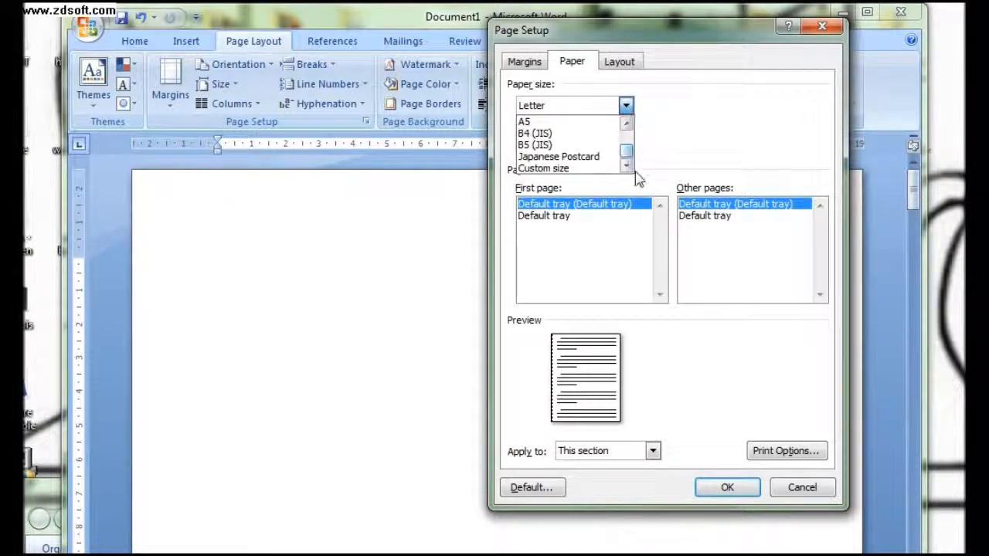
pyautogui.click(590, 170)
pyautogui.moveTo(584, 127); pyautogui.dragTo(552, 131)
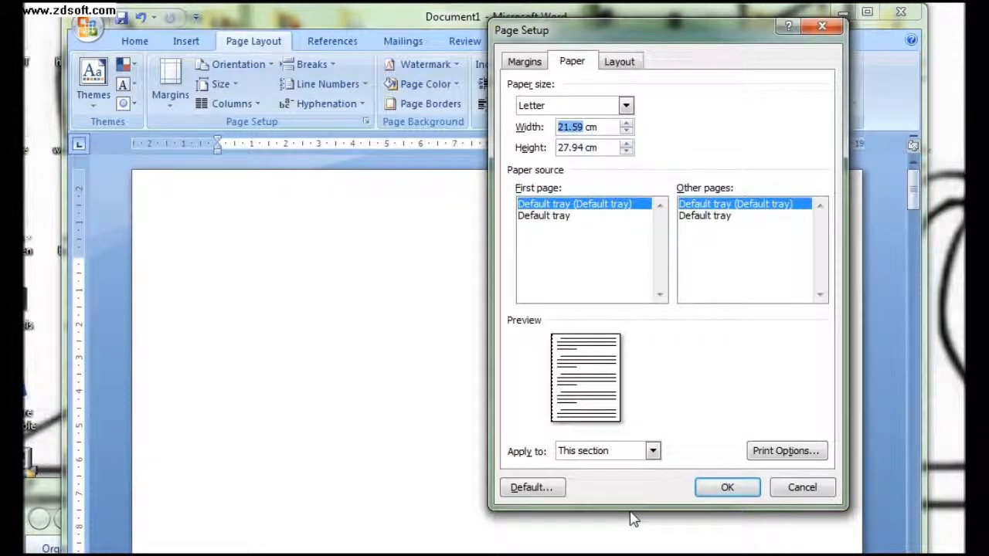
pyautogui.write('12.7')
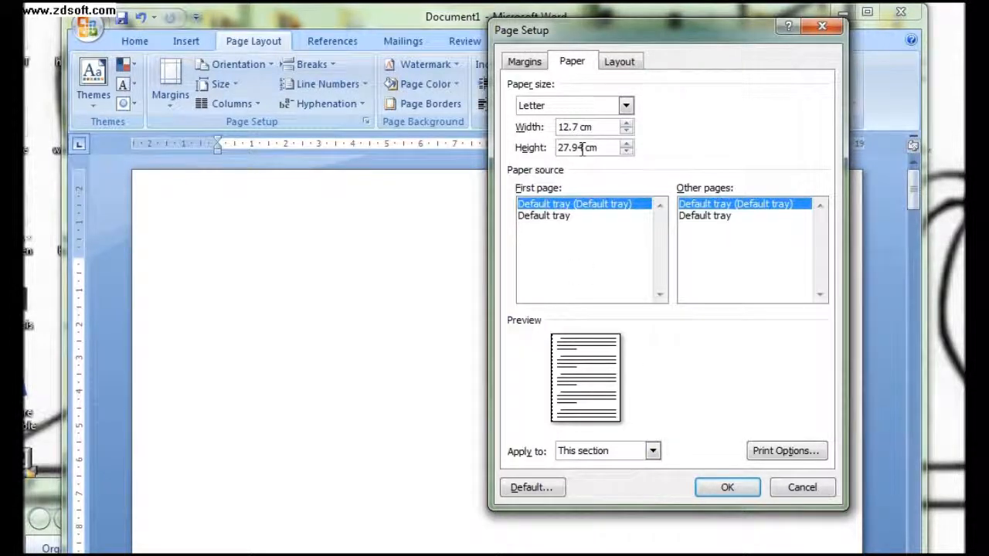
pyautogui.click(583, 148)
pyautogui.moveTo(585, 149); pyautogui.dragTo(557, 148)
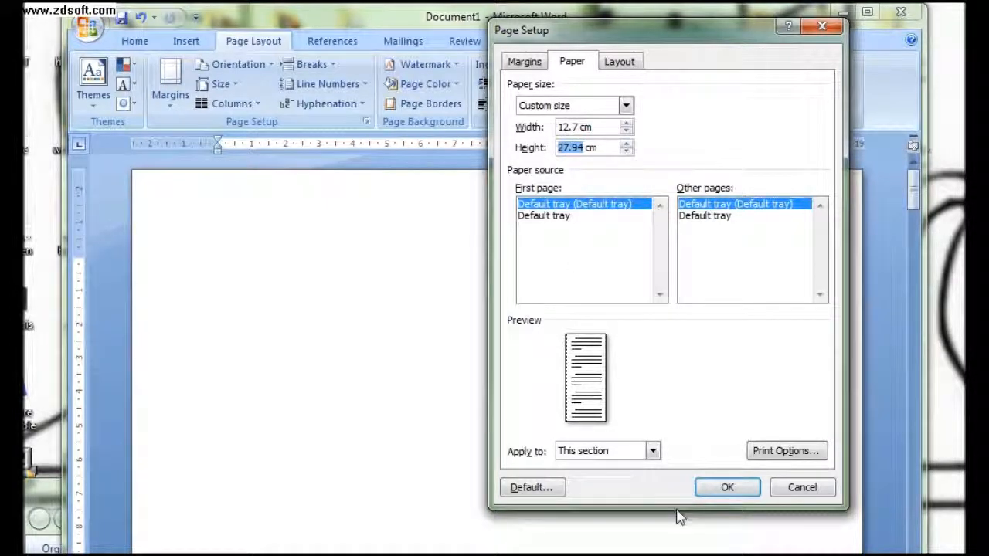
pyautogui.write('20.32')
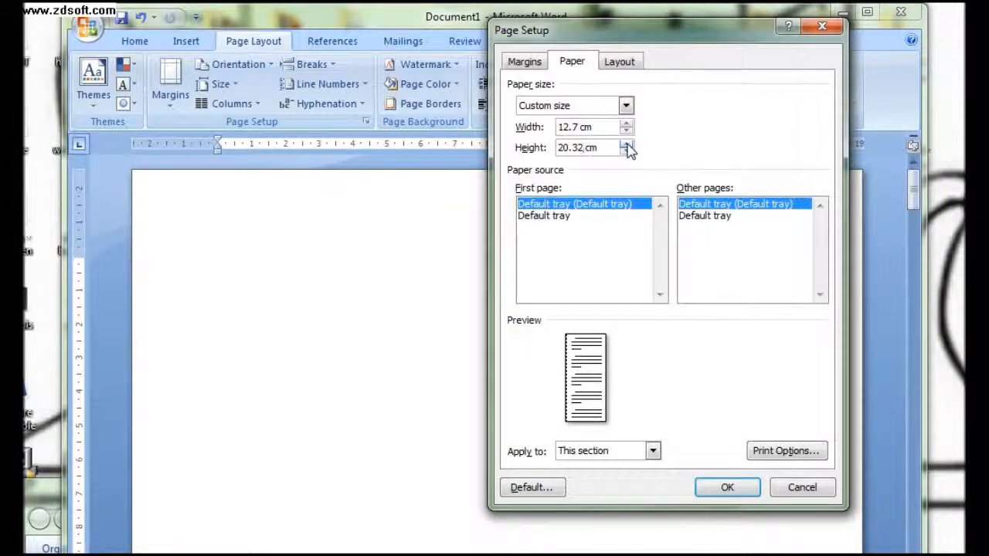
# - Enable different first page and different odd and even headers and footers in the page layout settings
pyautogui.click(620, 62)
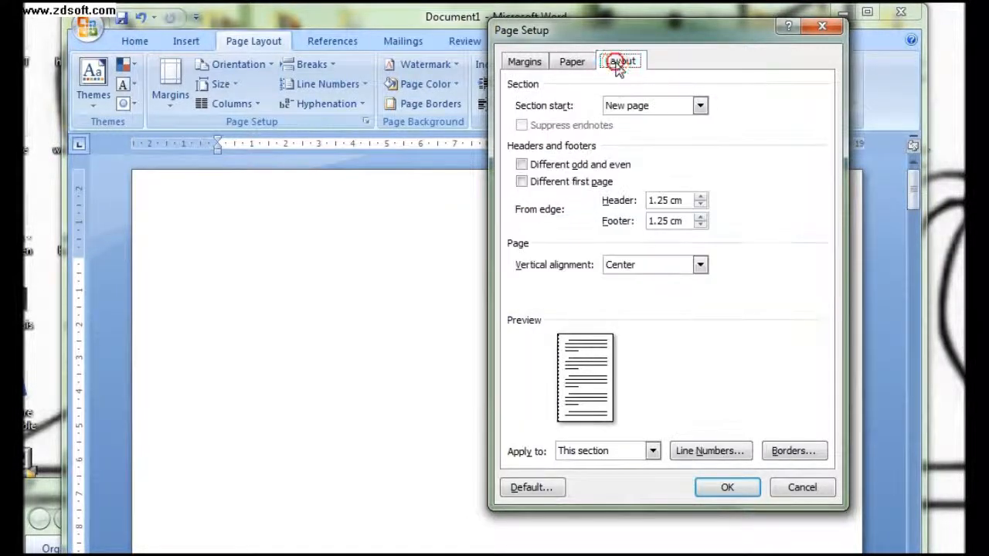
pyautogui.click(522, 181)
pyautogui.click(521, 164)
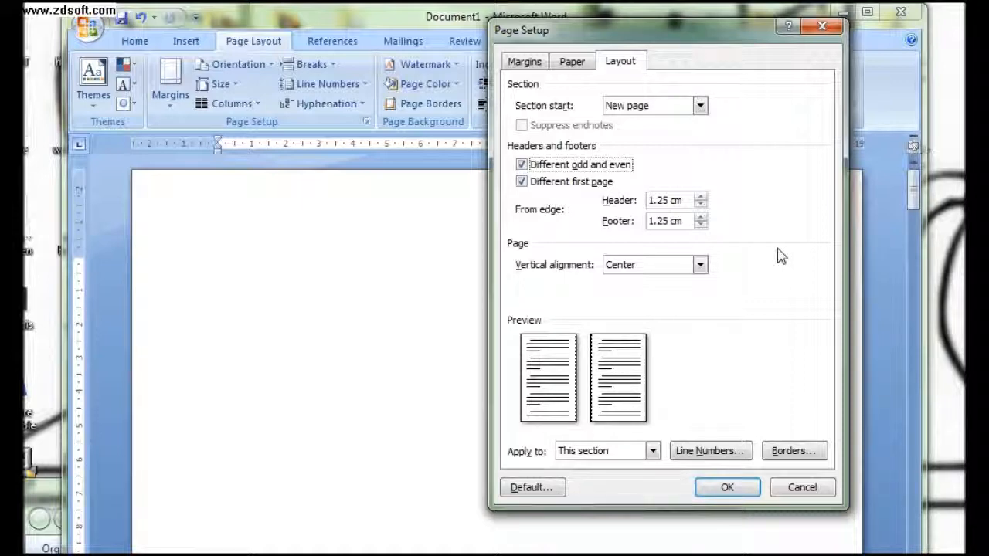
# - Review the margin, paper size and header and footer settings in the page setup
pyautogui.click(575, 63)
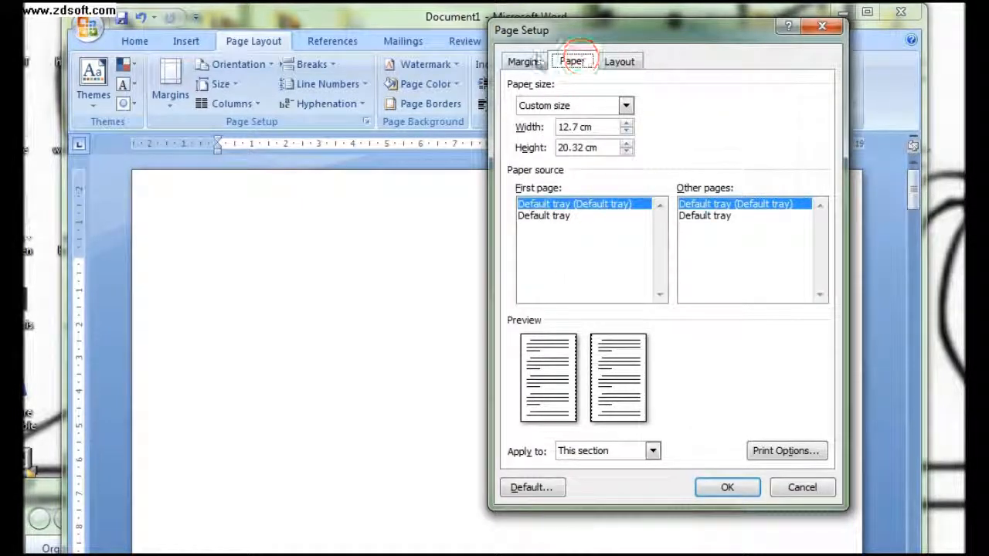
pyautogui.click(528, 63)
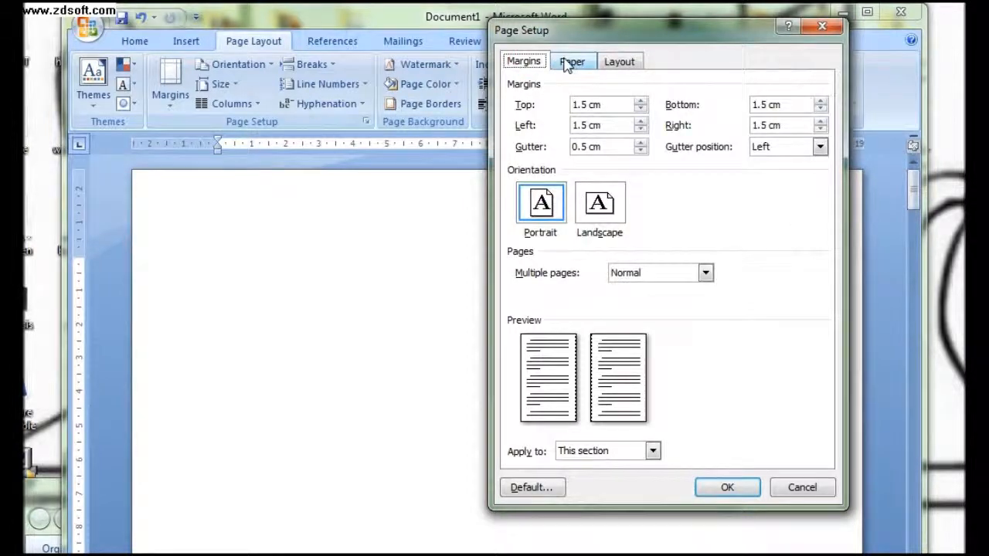
pyautogui.click(574, 62)
pyautogui.click(618, 62)
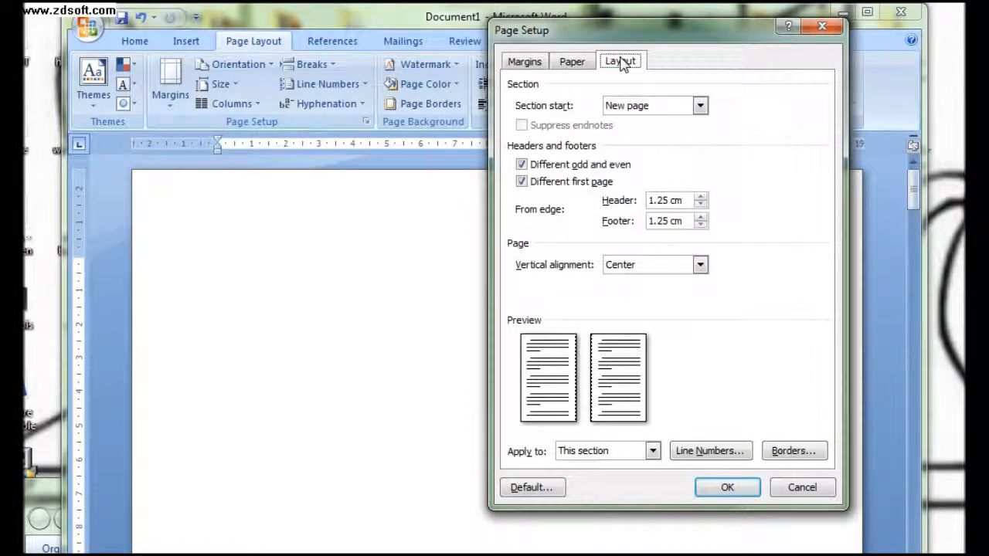
pyautogui.click(526, 63)
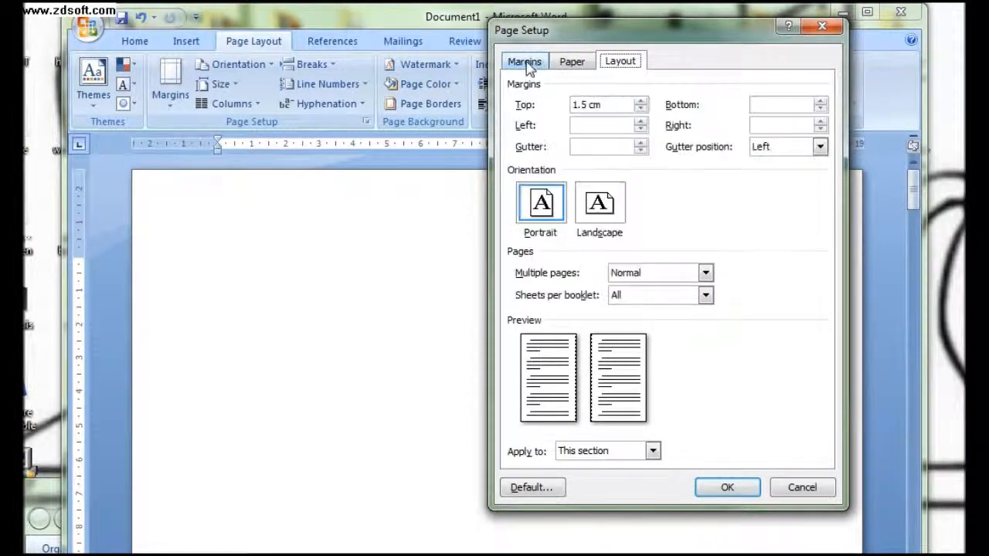
pyautogui.click(572, 62)
pyautogui.click(619, 62)
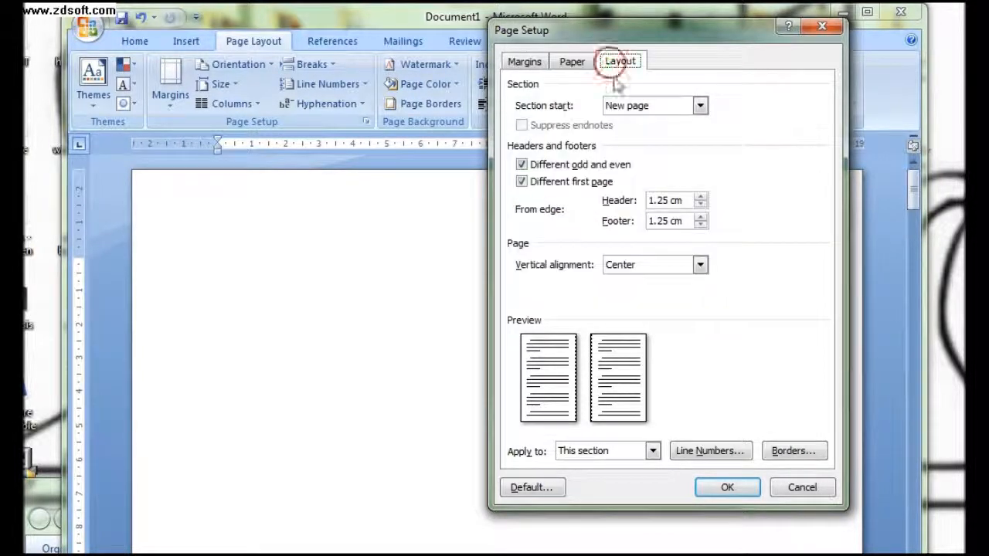
# - Apply the page setup with the new margins, paper size and header options to the whole document
pyautogui.click(653, 450)
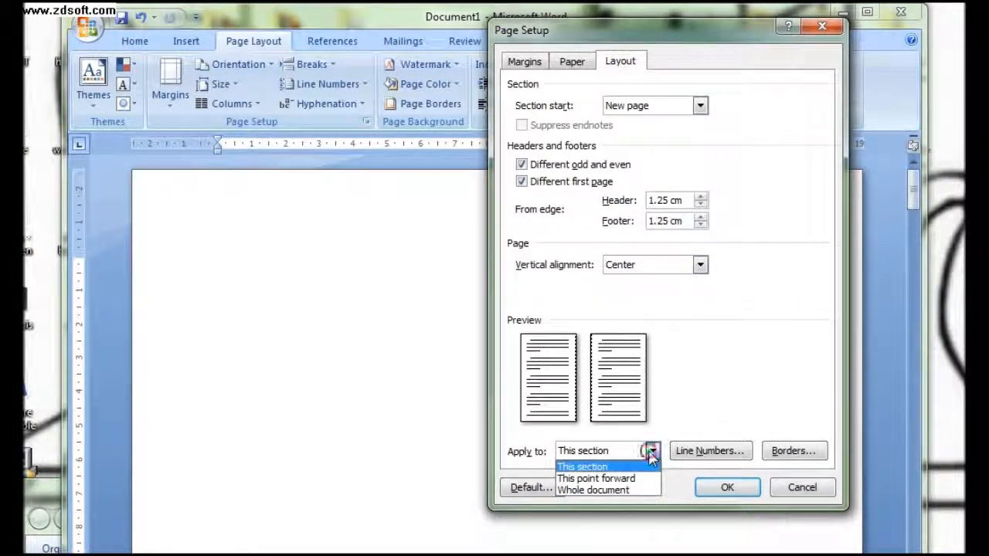
pyautogui.click(625, 490)
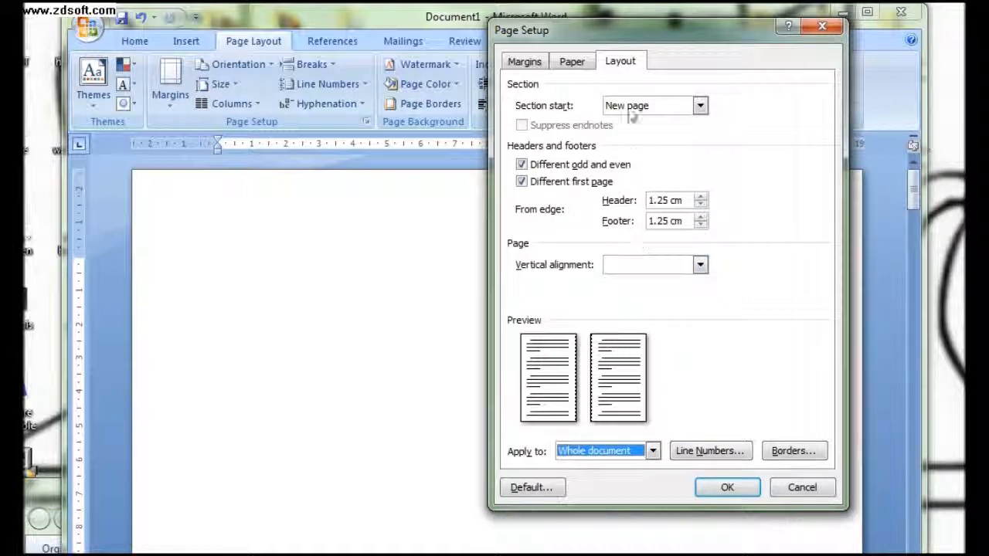
pyautogui.click(572, 61)
pyautogui.click(523, 62)
pyautogui.click(572, 62)
pyautogui.click(618, 62)
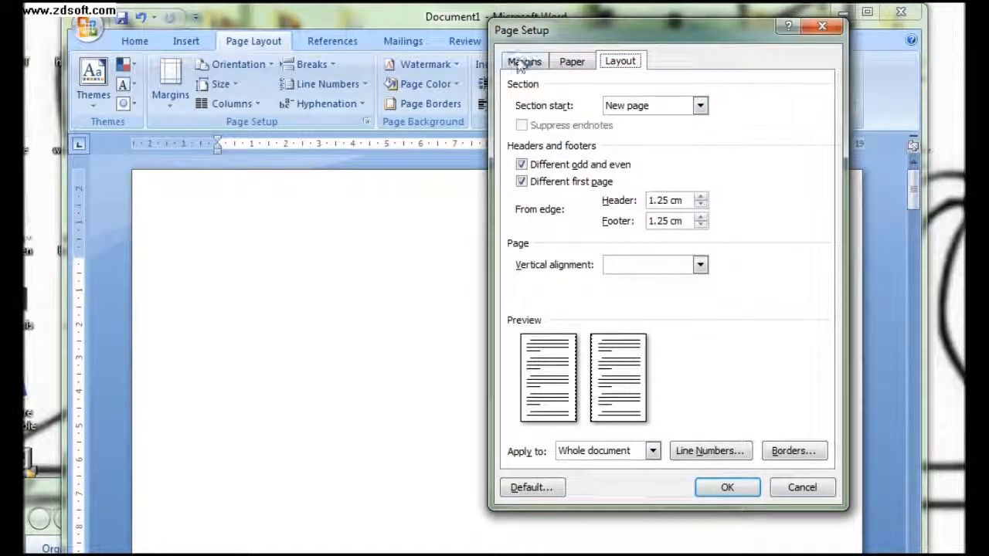
pyautogui.click(573, 62)
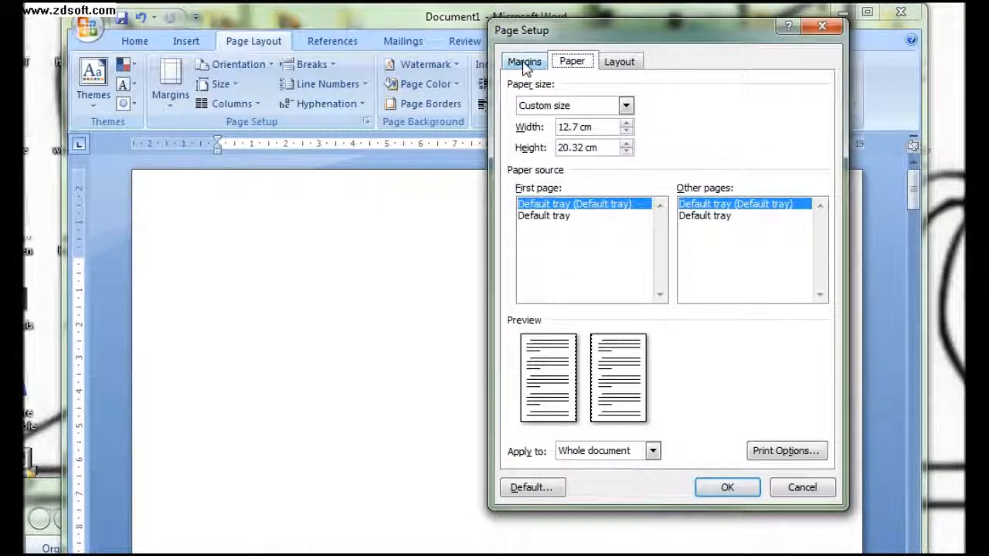
pyautogui.click(525, 66)
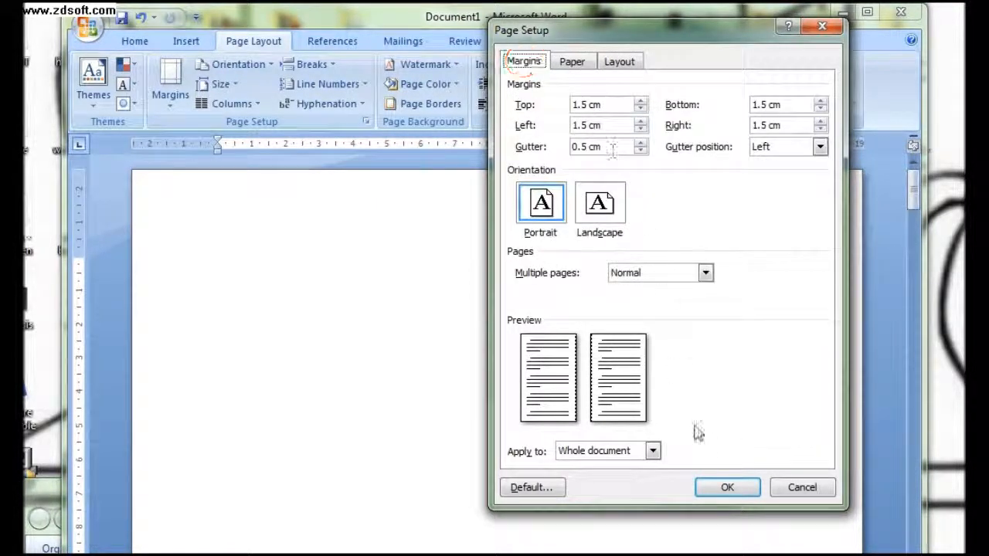
pyautogui.press('Return')
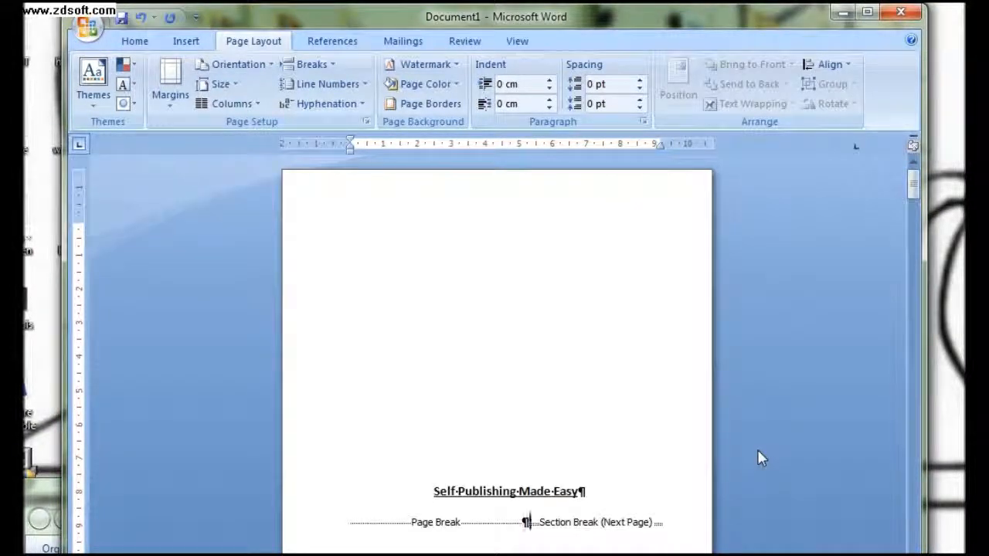
# - Examine the page layout of the manuscript from the title page through to Chapter 2
pyautogui.moveTo(914, 183); pyautogui.dragTo(920, 226)
pyautogui.moveTo(919, 240); pyautogui.dragTo(928, 370)
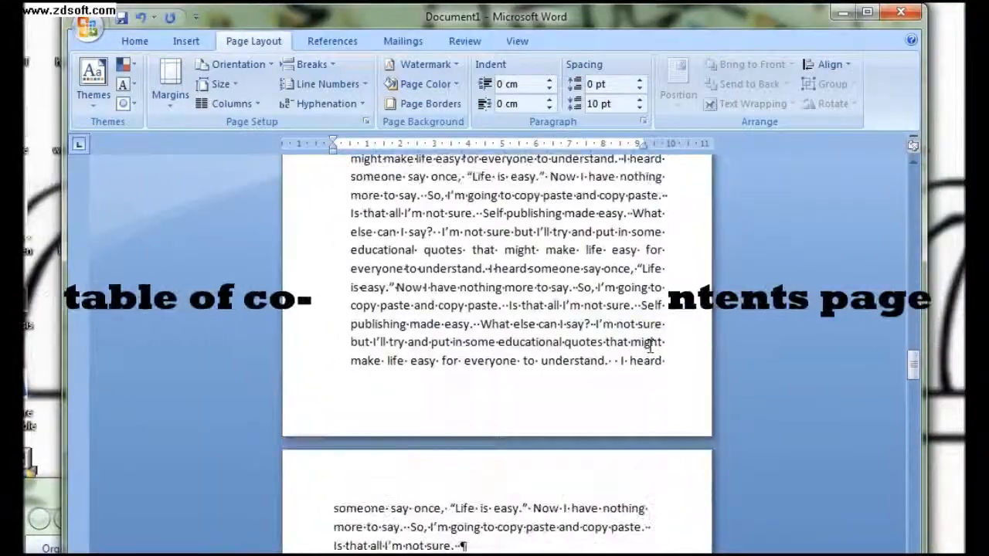
pyautogui.scroll(-10, 650, 345)
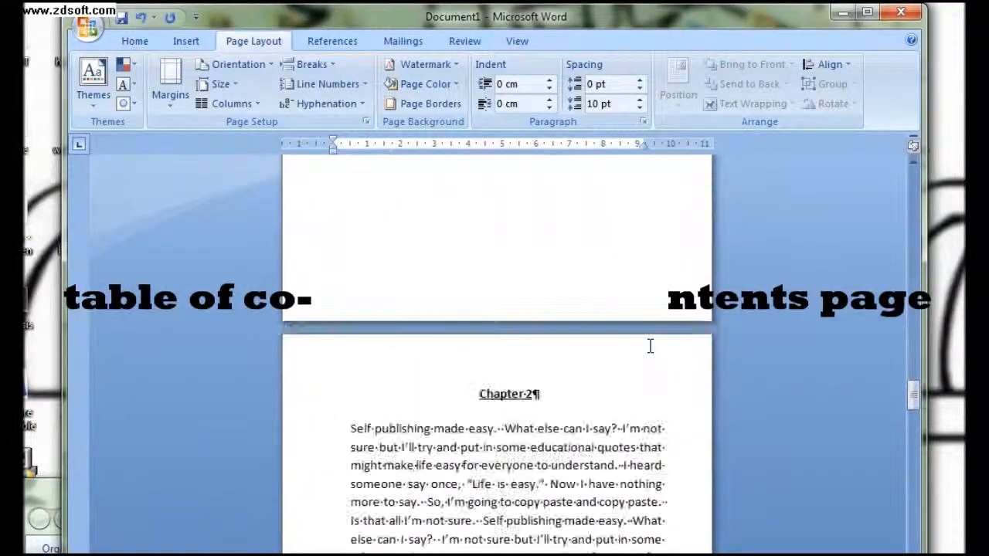
# - Examine the manuscript's page layout from Chapter 2 onward and back to the front pages
pyautogui.scroll(-15, 649, 346)
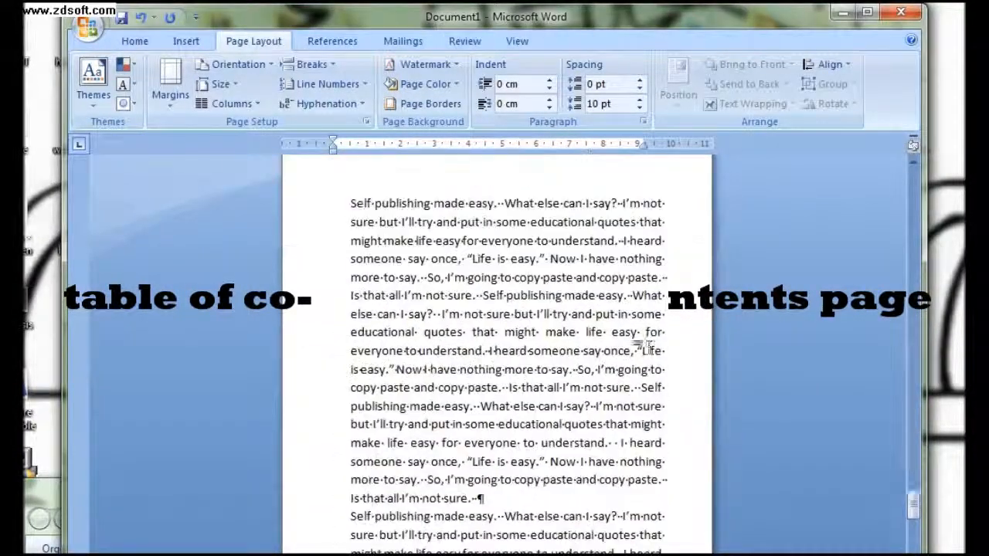
pyautogui.scroll(15, 649, 345)
pyautogui.scroll(-15, 647, 347)
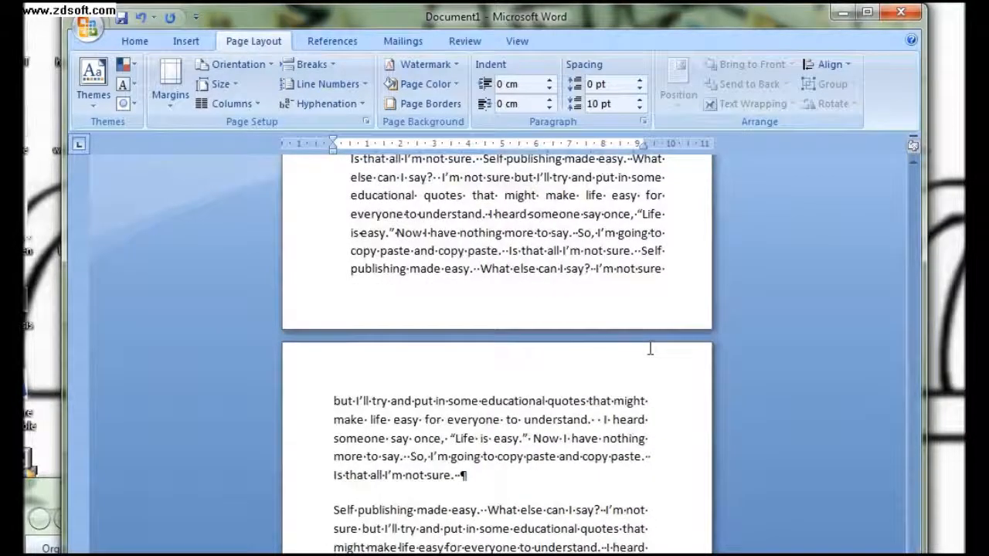
pyautogui.scroll(15, 650, 348)
pyautogui.scroll(-12, 649, 348)
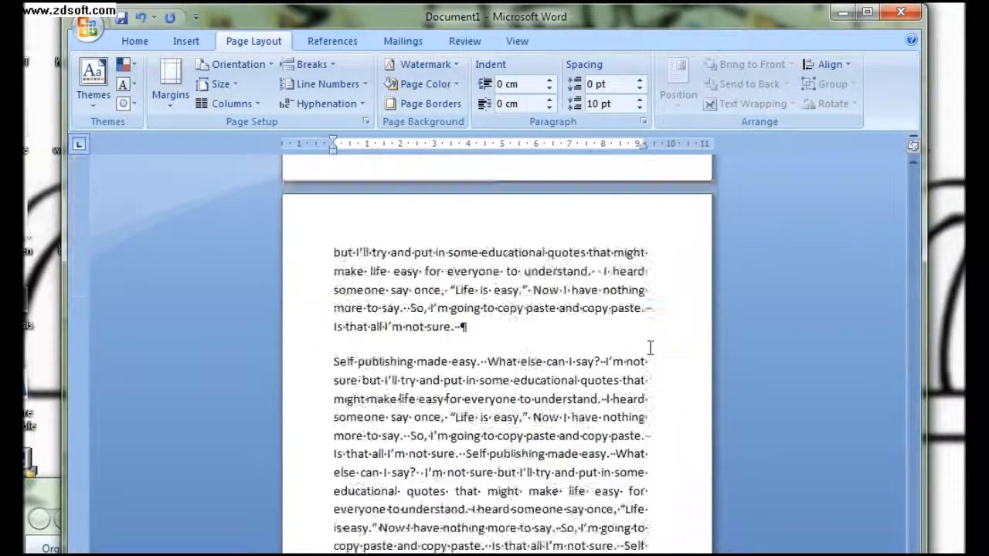
pyautogui.scroll(-10, 649, 347)
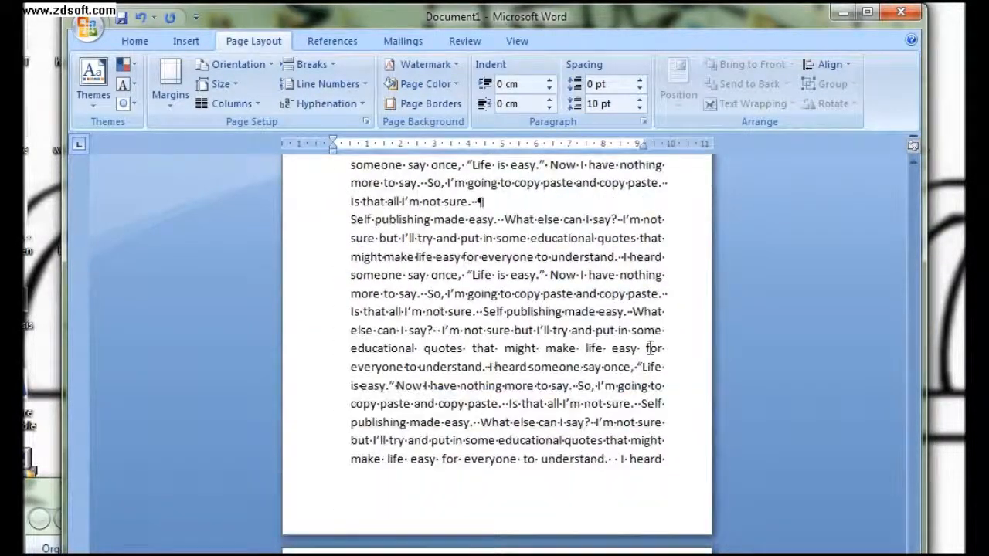
pyautogui.scroll(-10, 649, 348)
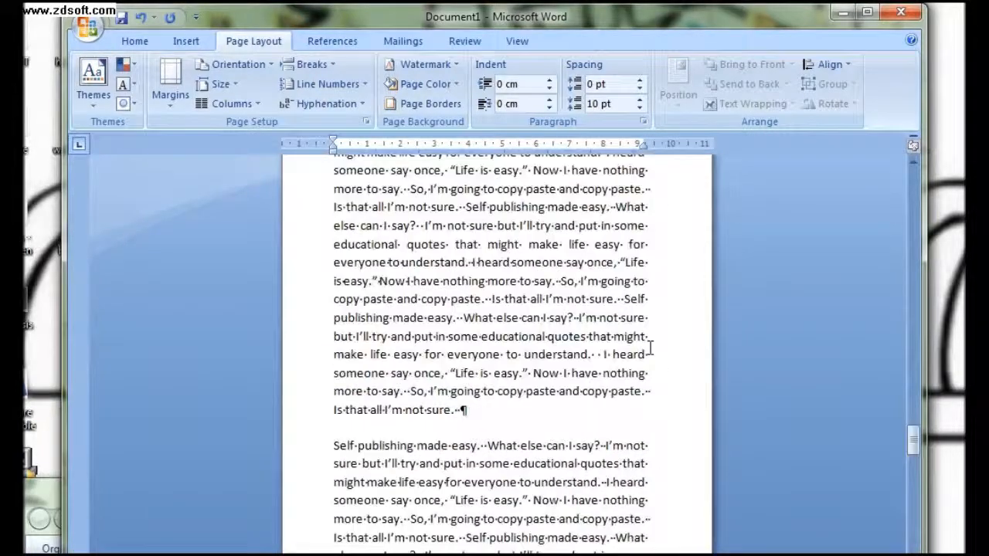
pyautogui.scroll(15, 650, 347)
pyautogui.scroll(-5, 650, 348)
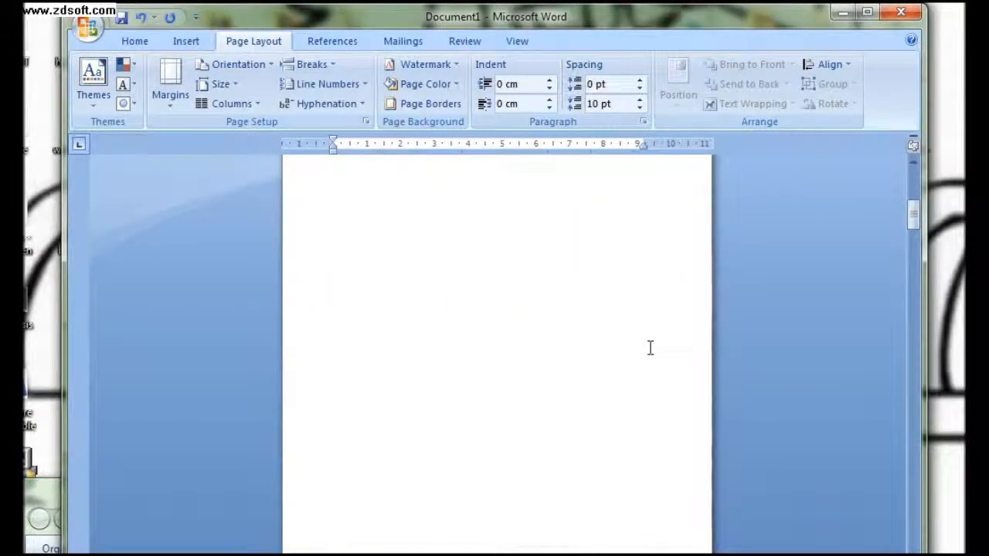
# - Insert a page break directly before the Chapter 1 heading
pyautogui.scroll(-6, 650, 348)
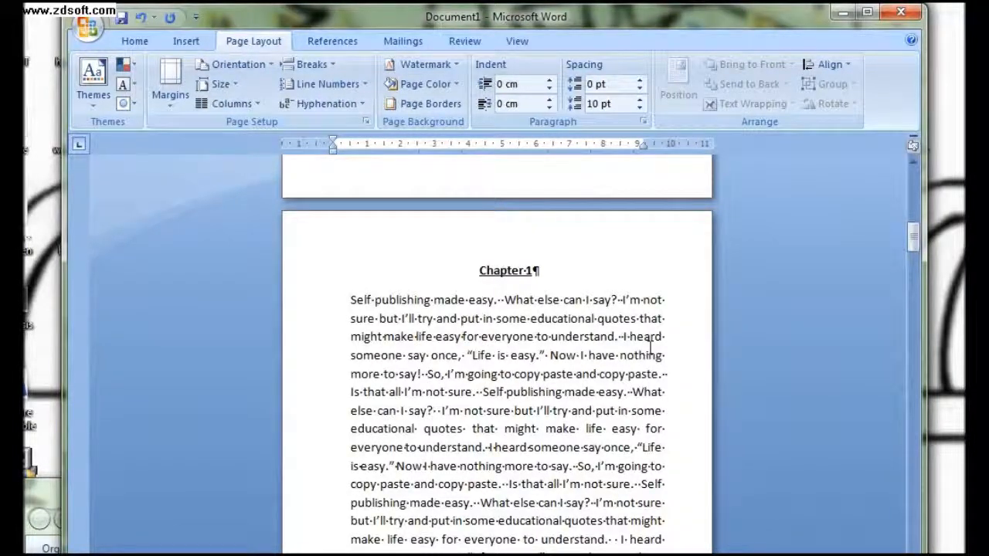
pyautogui.click(469, 272)
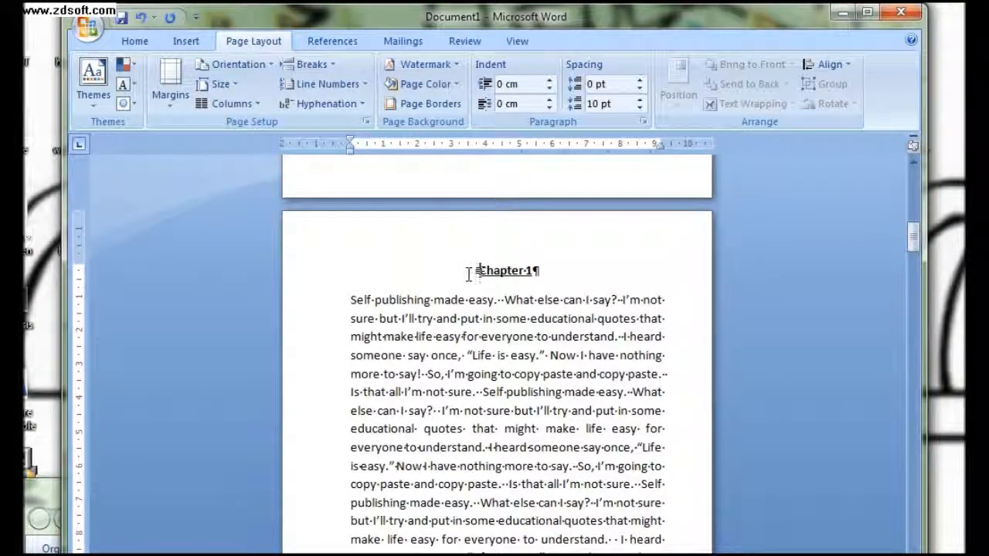
pyautogui.click(189, 42)
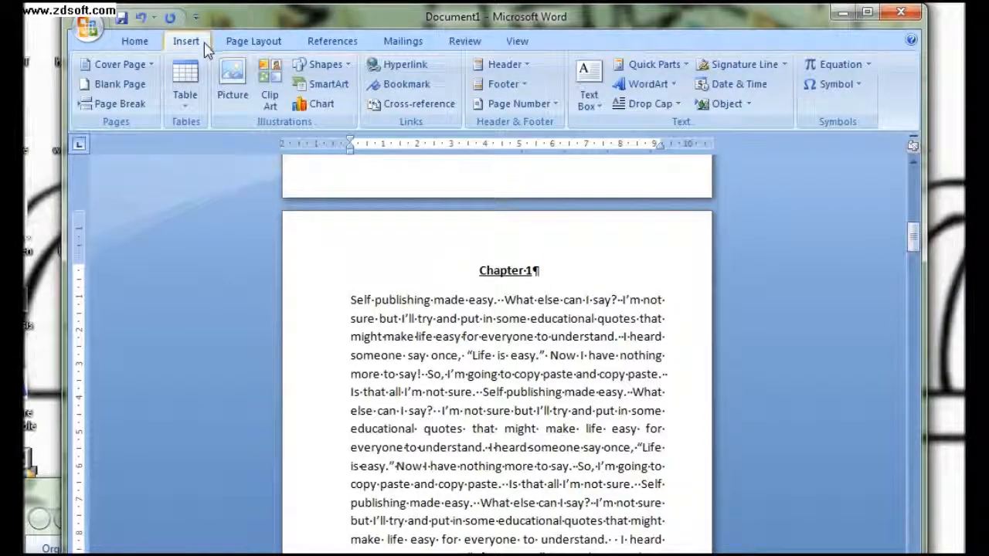
pyautogui.click(119, 104)
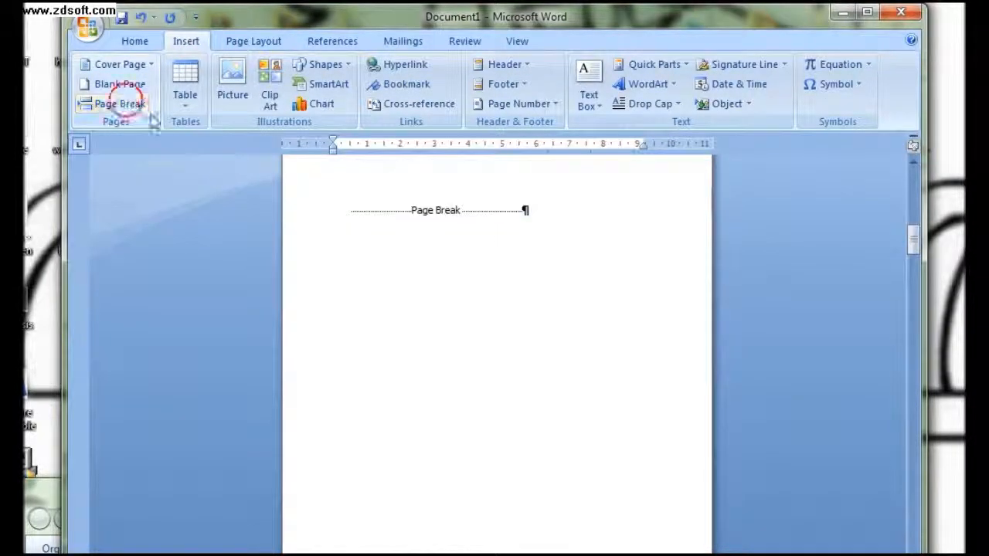
# - Add an empty paragraph above the page break on the new page between the copyright page and Chapter 1
pyautogui.scroll(5, 559, 317)
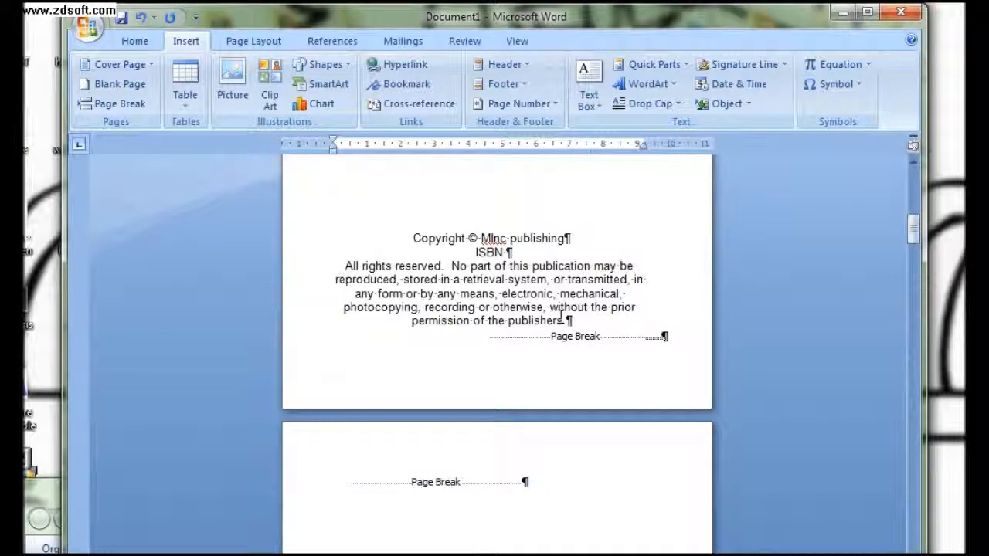
pyautogui.click(460, 490)
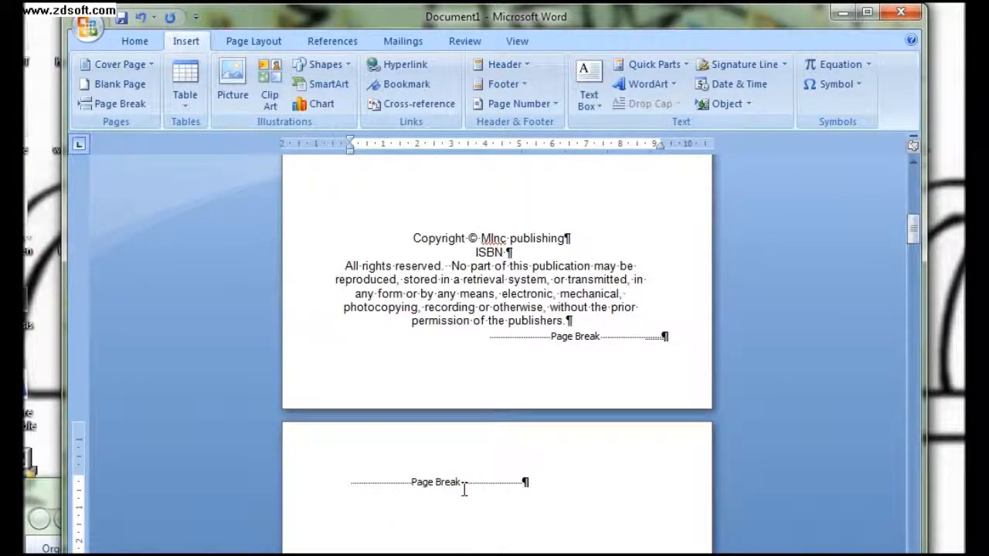
pyautogui.press('Delete')
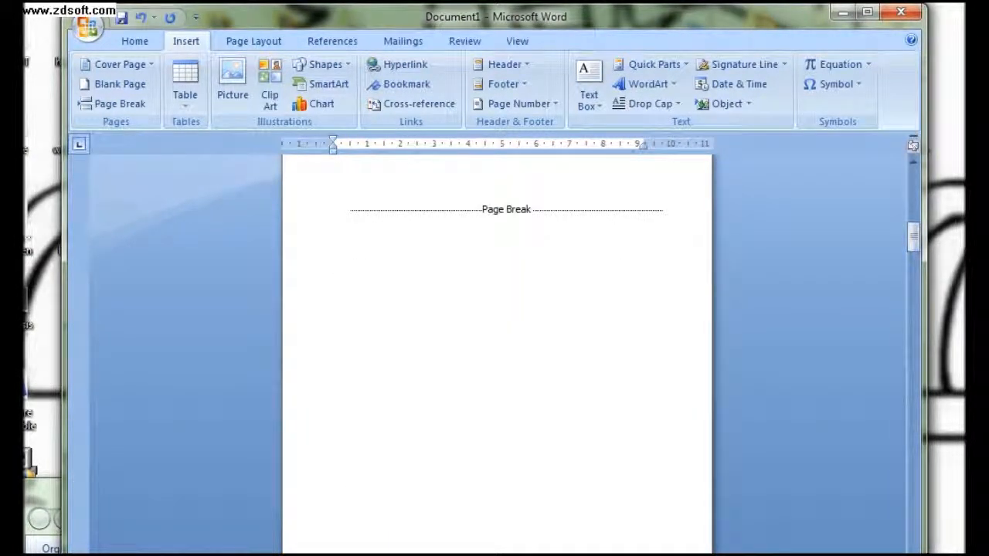
pyautogui.click(524, 209)
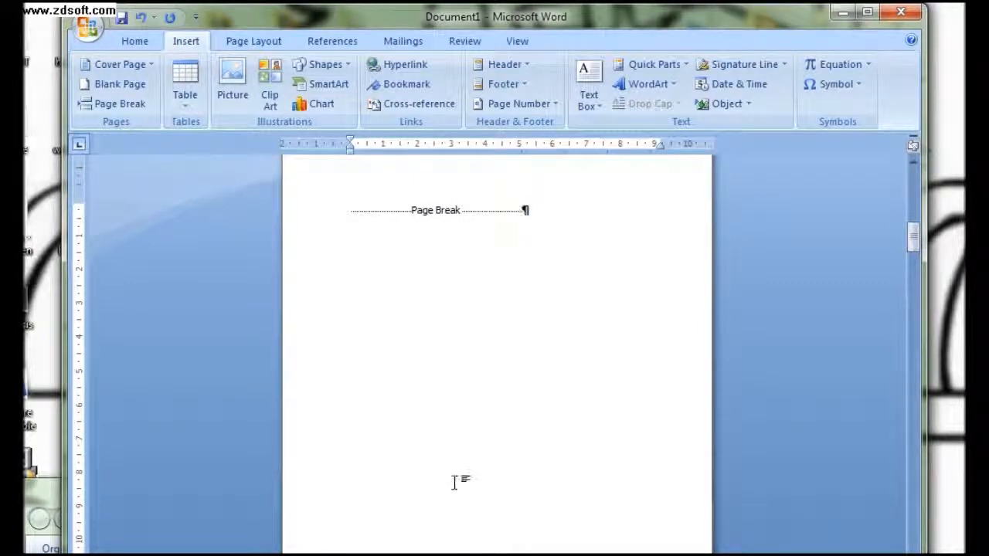
pyautogui.press('Delete')
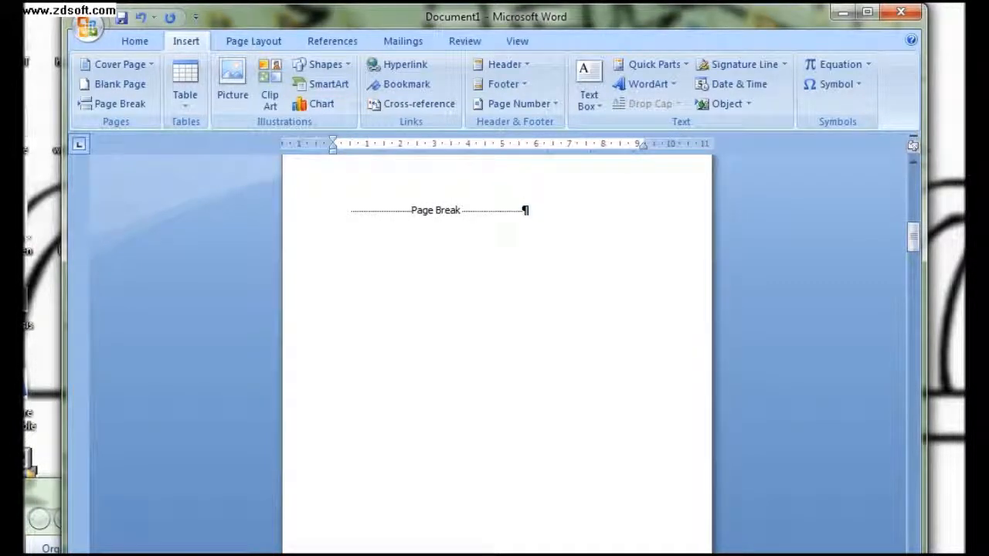
pyautogui.press('Up')
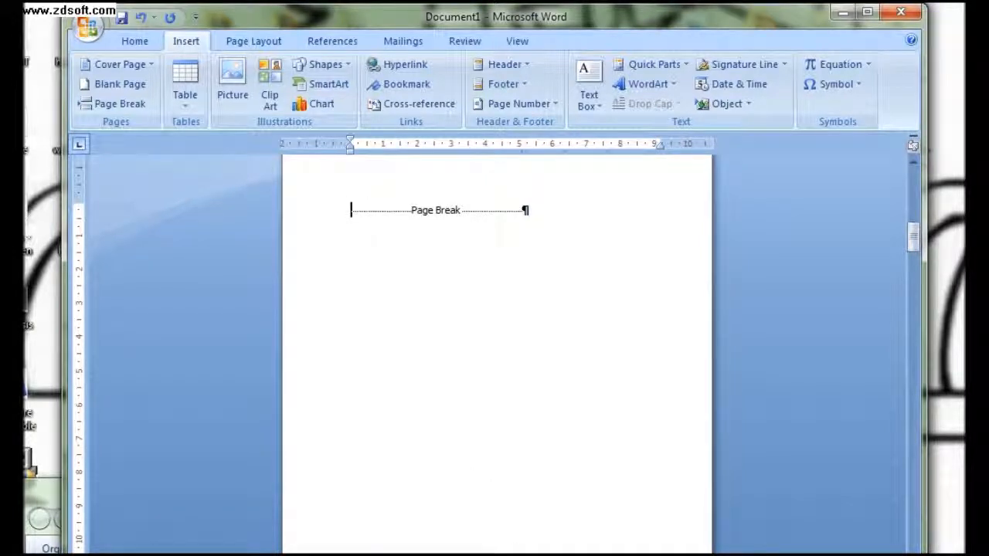
pyautogui.press('Return')
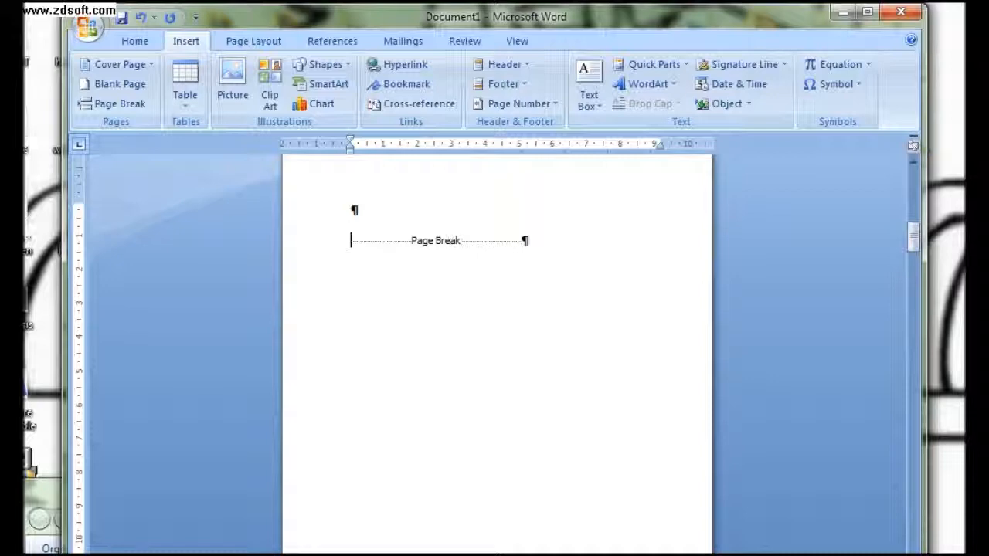
pyautogui.press('Down')
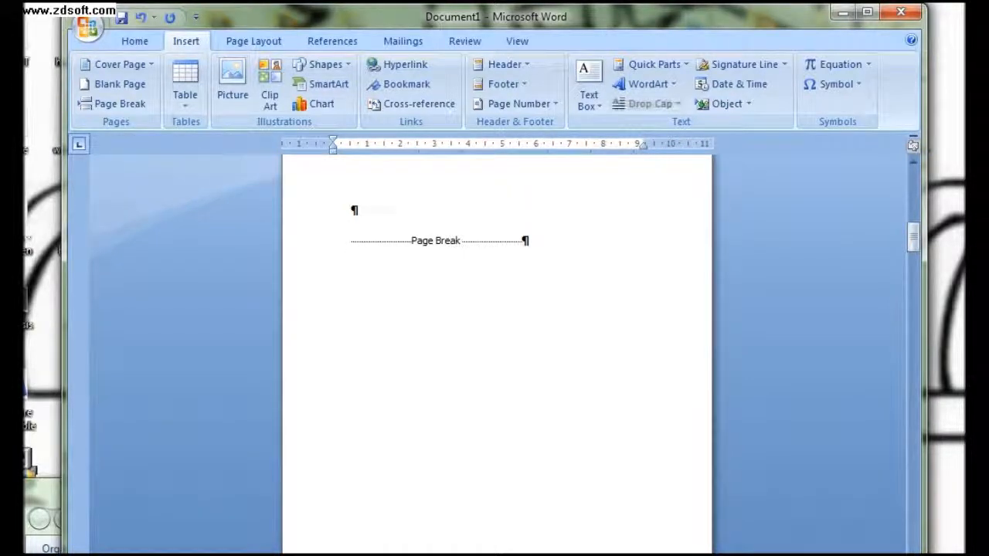
# - Enter the centred heading "Table of Contents" in the empty paragraph above the page break
pyautogui.click(410, 205)
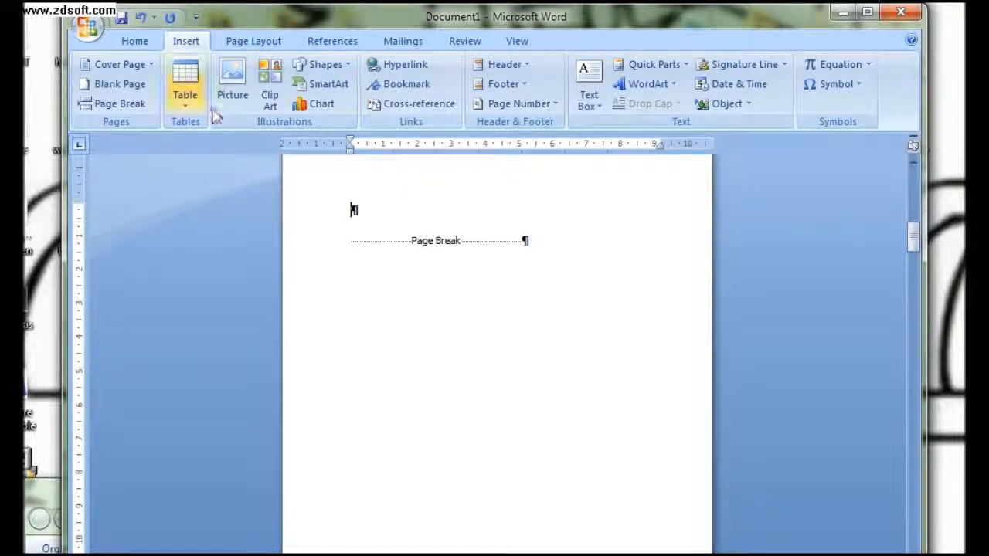
pyautogui.click(136, 41)
pyautogui.click(412, 99)
pyautogui.write('Tab')
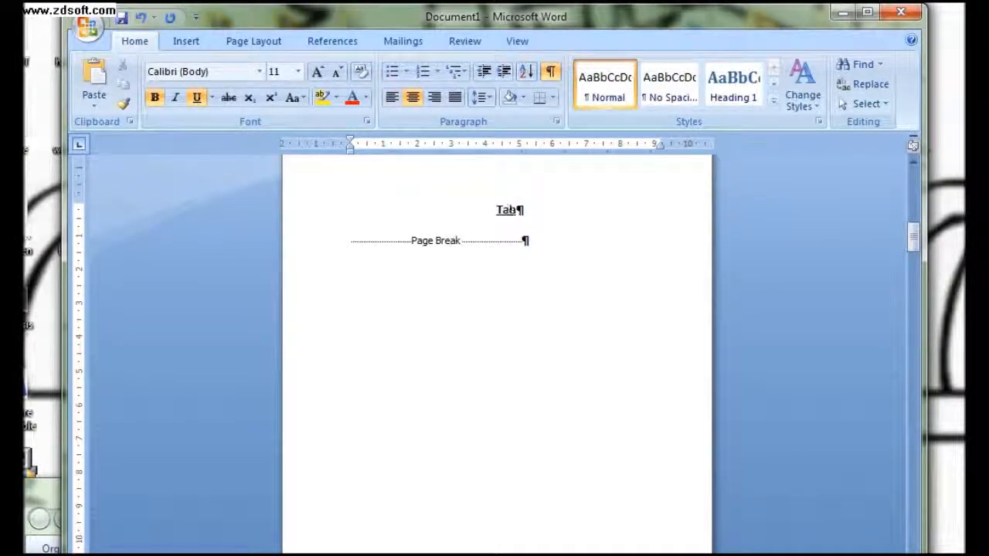
pyautogui.write('le of Contents')
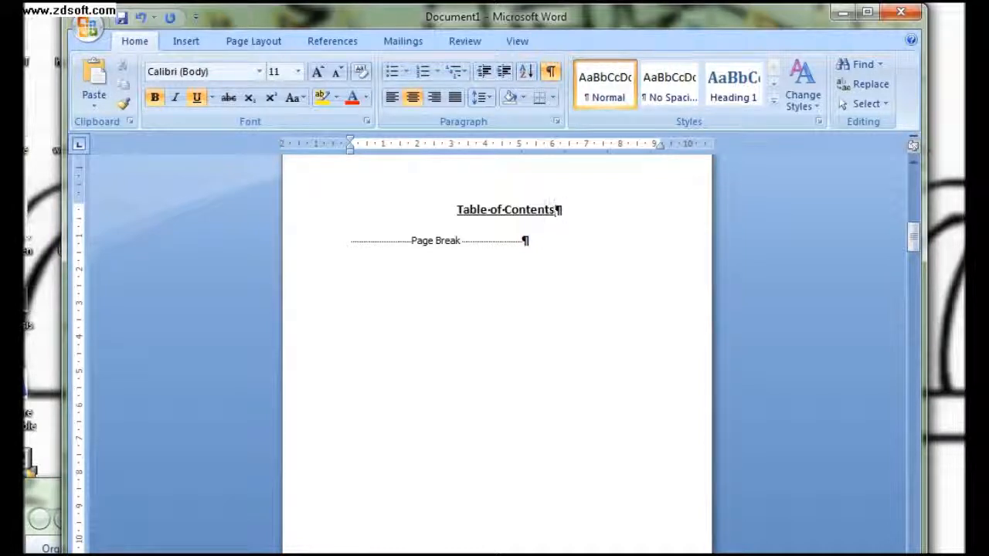
# - Insert another page break before the Chapter 1 heading to add a blank page after the table of contents
pyautogui.scroll(-9, 872, 313)
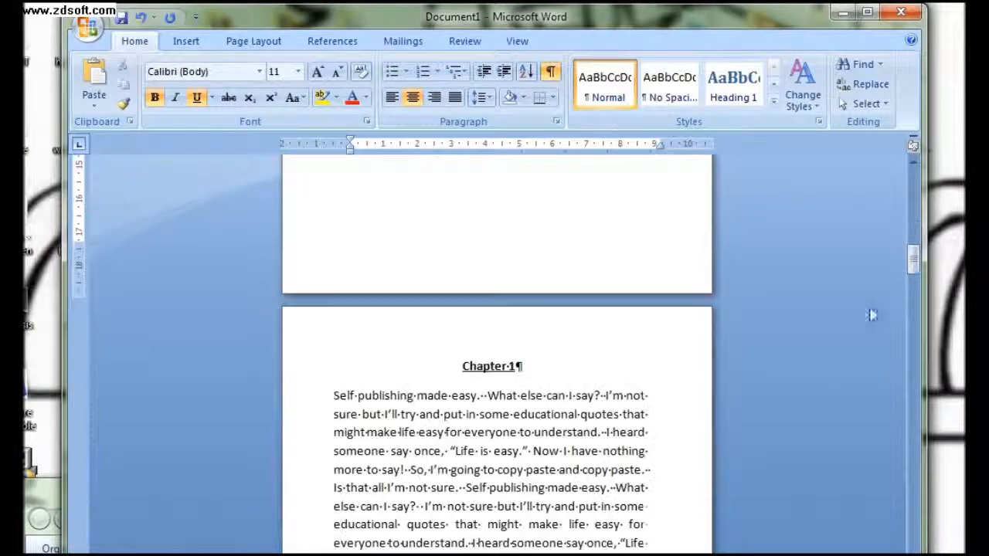
pyautogui.click(456, 367)
pyautogui.click(188, 42)
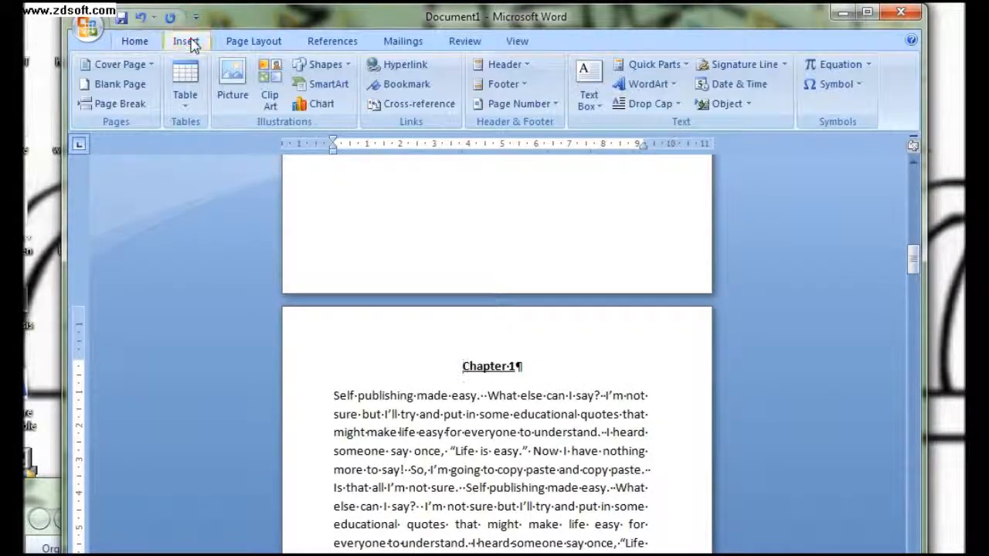
pyautogui.click(116, 104)
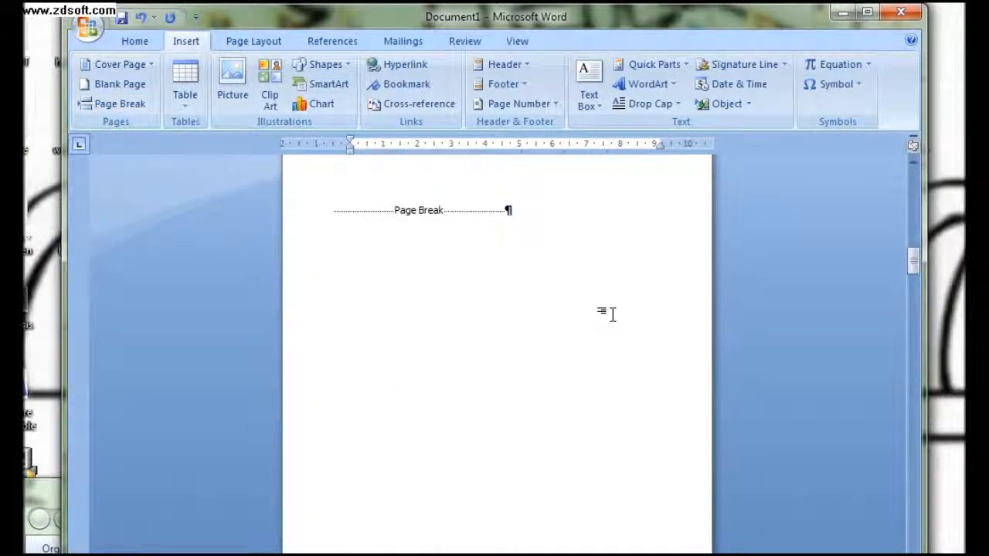
# - Review the page sequence from the title page through the front matter to the chapters
pyautogui.scroll(-2, 610, 313)
pyautogui.scroll(15, 611, 313)
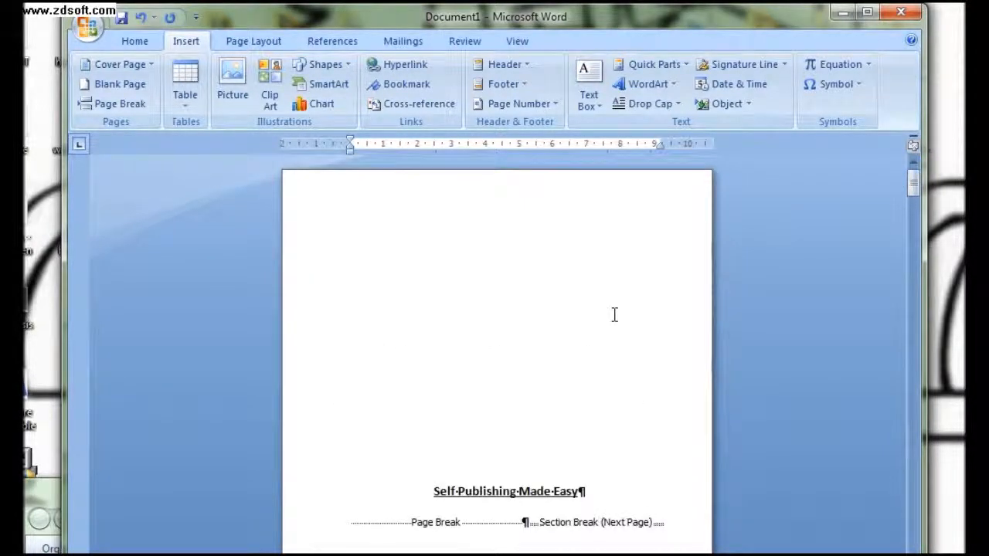
pyautogui.scroll(-6, 614, 314)
pyautogui.scroll(6, 614, 314)
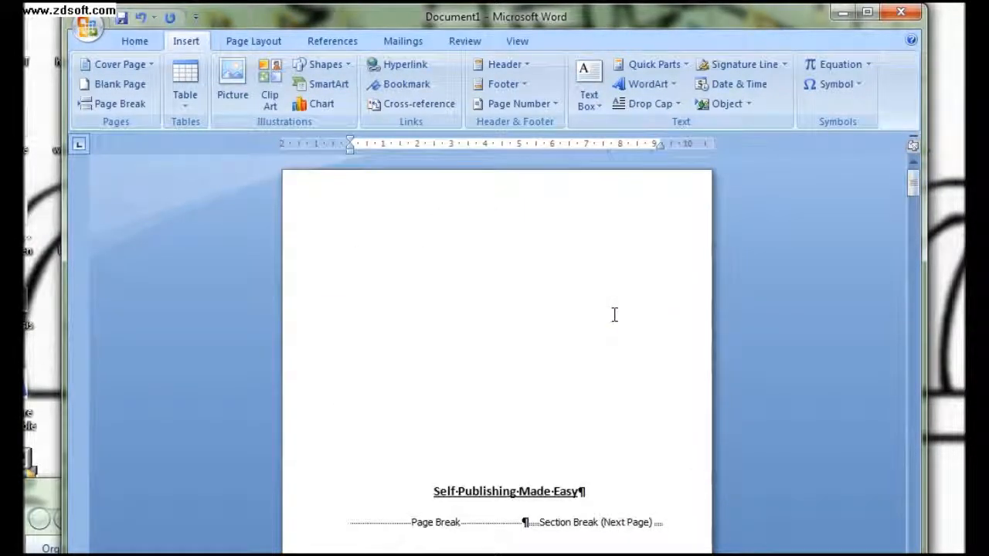
pyautogui.scroll(-6, 614, 314)
pyautogui.scroll(-15, 614, 315)
pyautogui.scroll(-3, 616, 315)
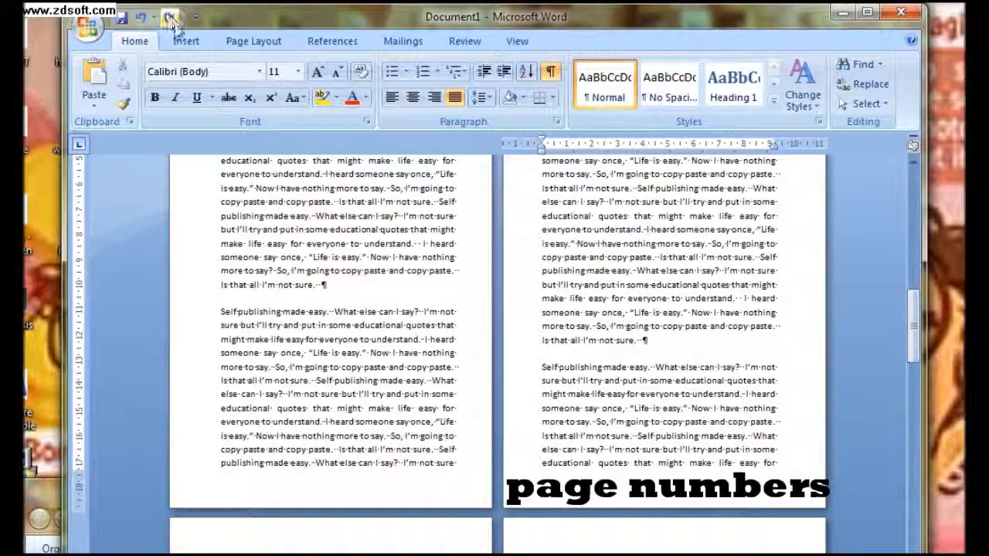
# - Insert a Plain Number 1 page number at the bottom of the even pages
pyautogui.click(183, 41)
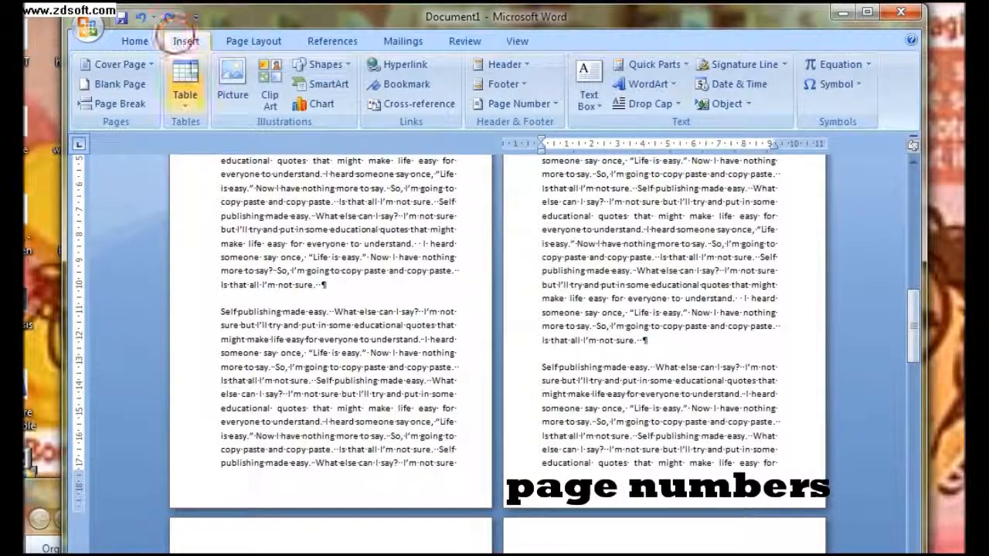
pyautogui.click(550, 108)
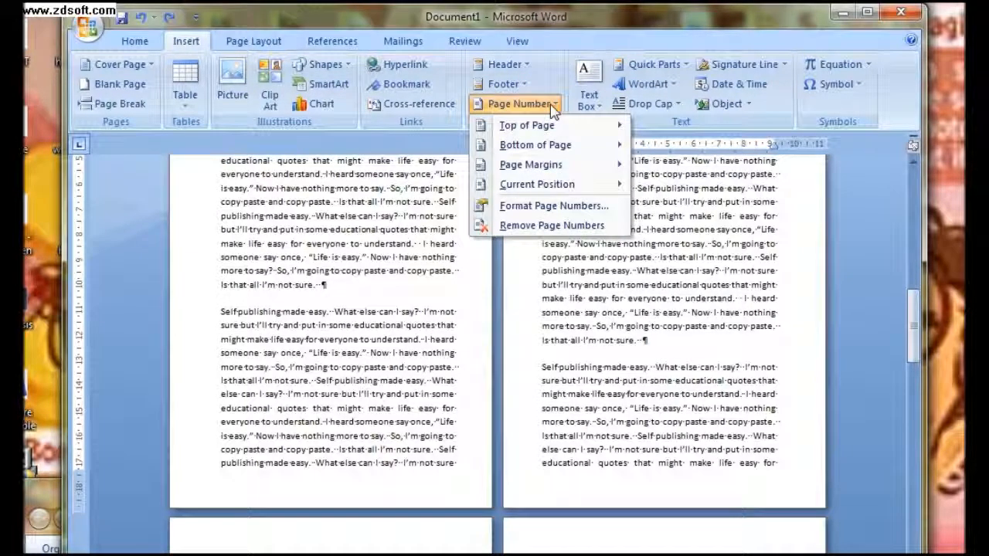
pyautogui.moveTo(601, 144)
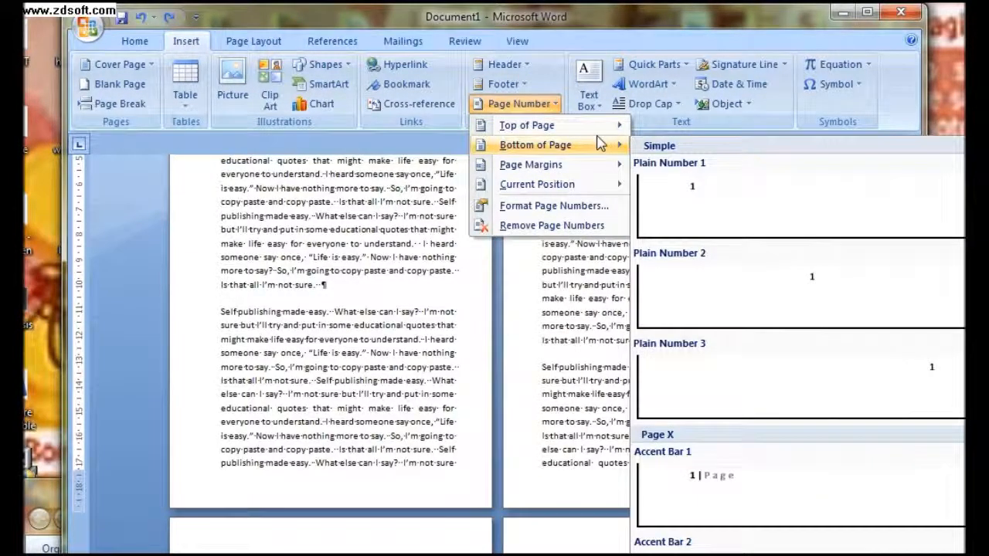
pyautogui.click(732, 191)
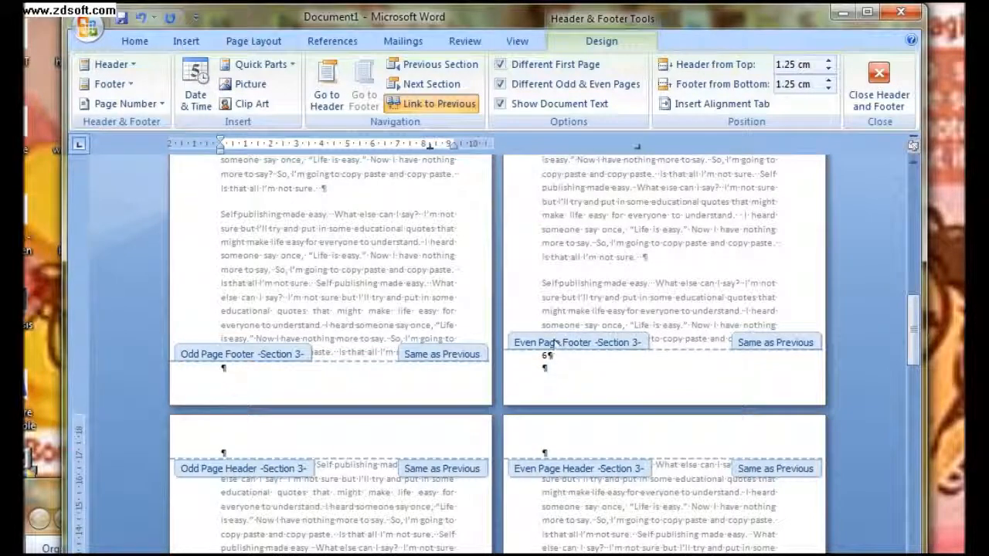
# - Insert a Plain Number 3 page number at the bottom of the odd pages and close the footer
pyautogui.click(446, 311)
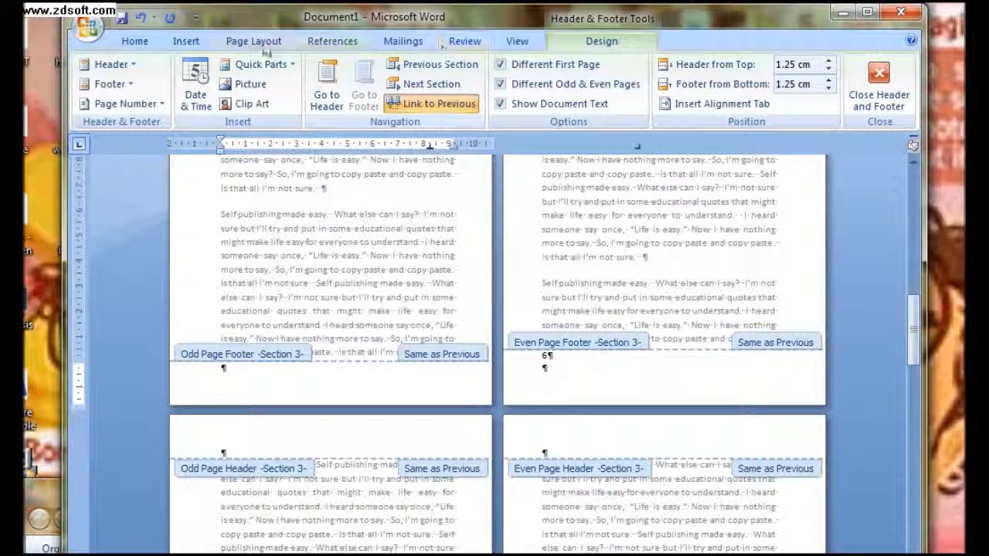
pyautogui.click(189, 41)
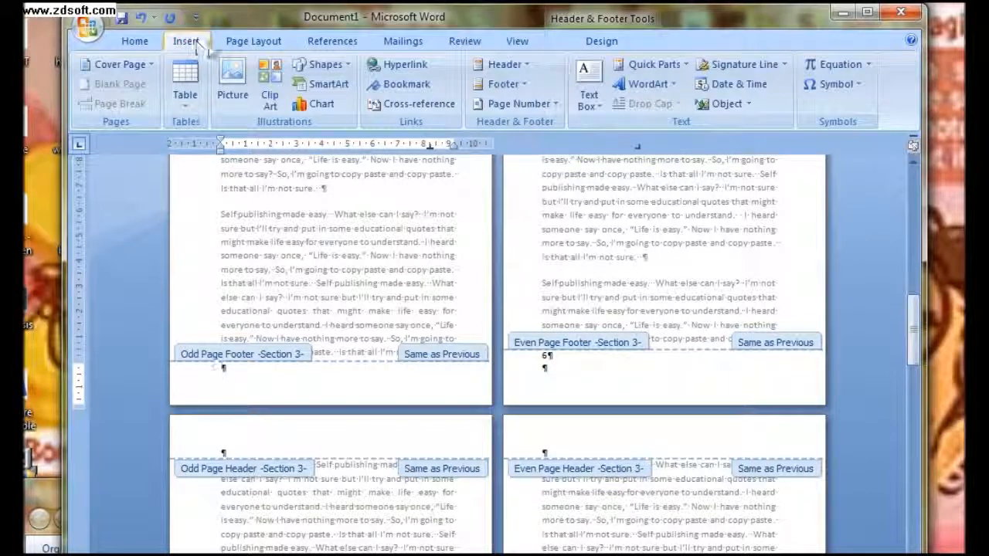
pyautogui.click(525, 104)
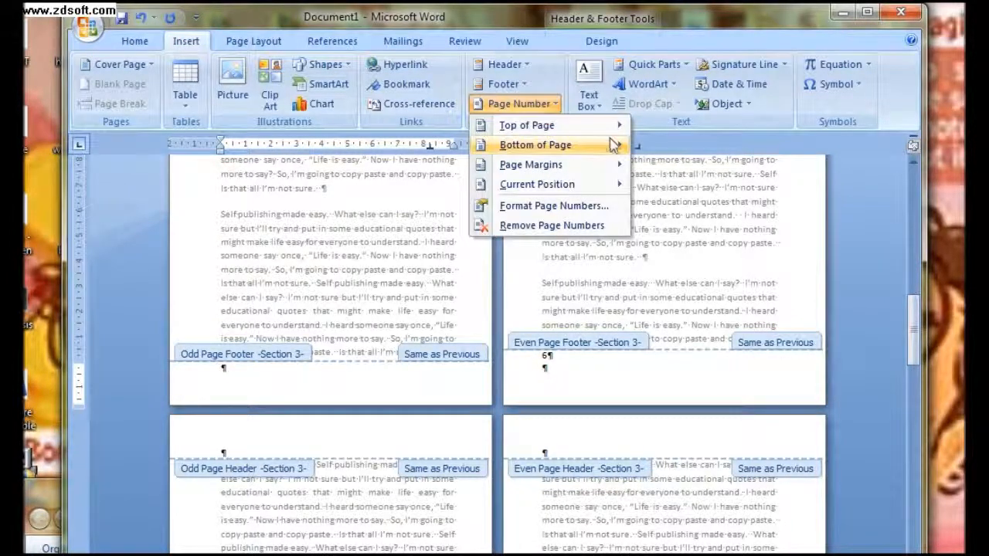
pyautogui.moveTo(618, 151)
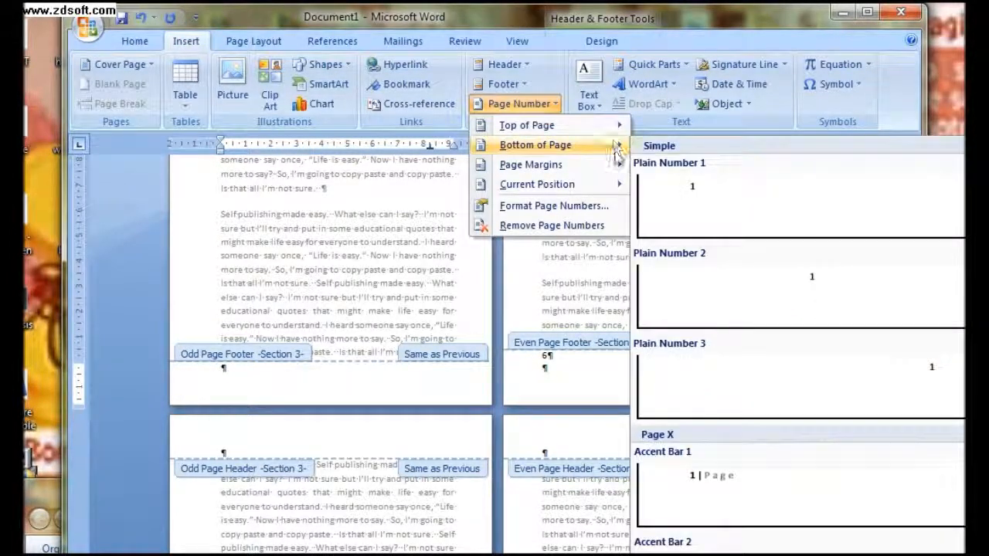
pyautogui.click(915, 368)
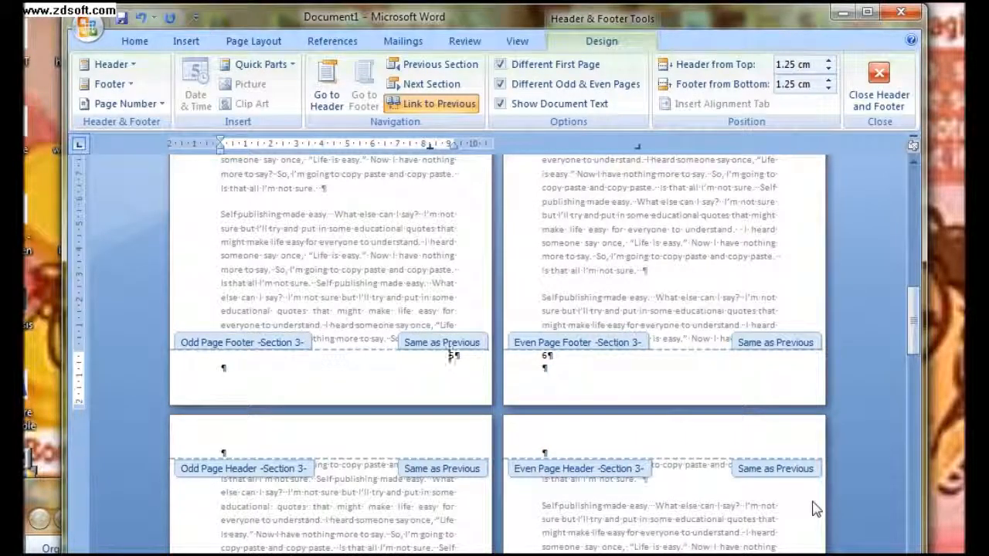
pyautogui.doubleClick(711, 285)
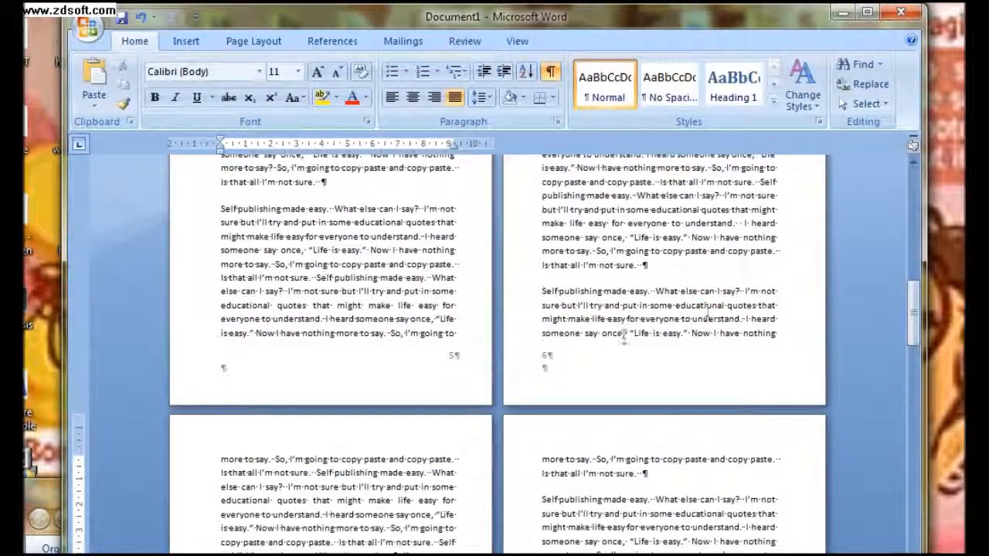
pyautogui.scroll(3, 534, 376)
pyautogui.scroll(-3, 535, 376)
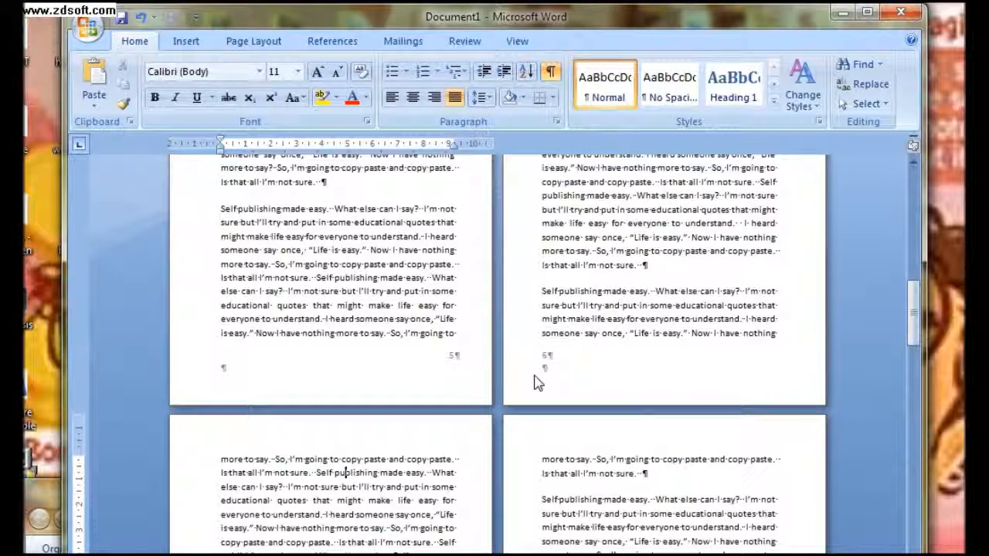
pyautogui.scroll(3, 570, 358)
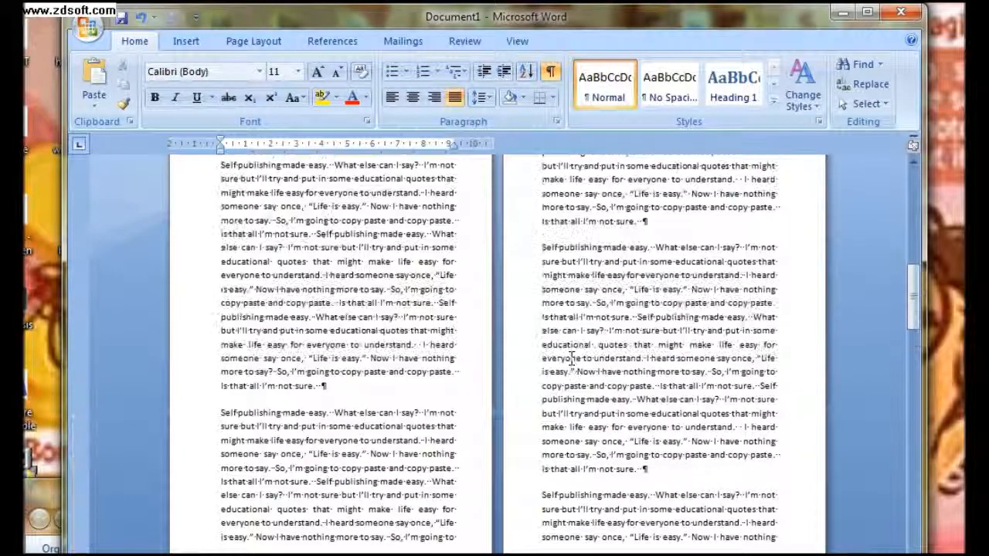
# - Add a Blank header to the odd pages and enter "Self Publishing Made Easy" as its text
pyautogui.scroll(-3, 570, 359)
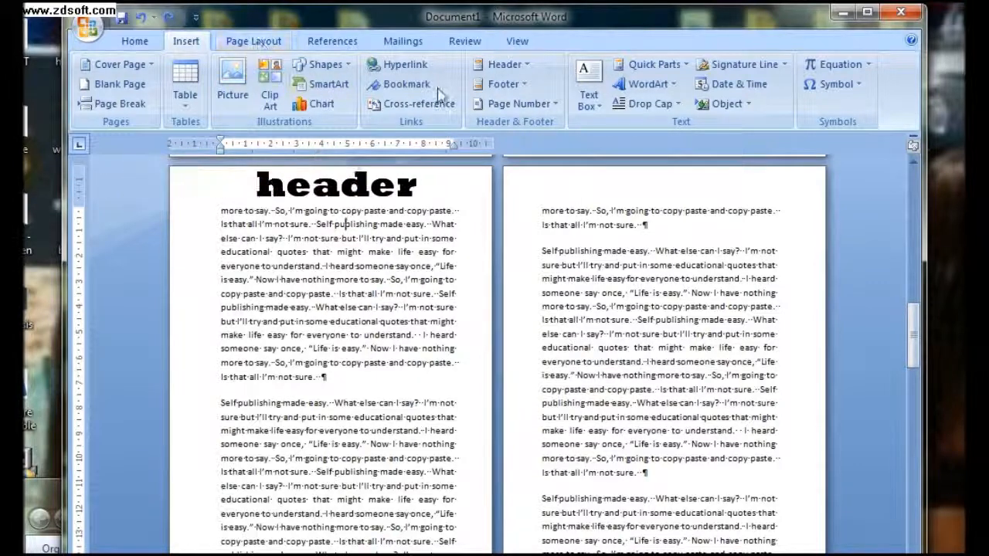
pyautogui.click(528, 66)
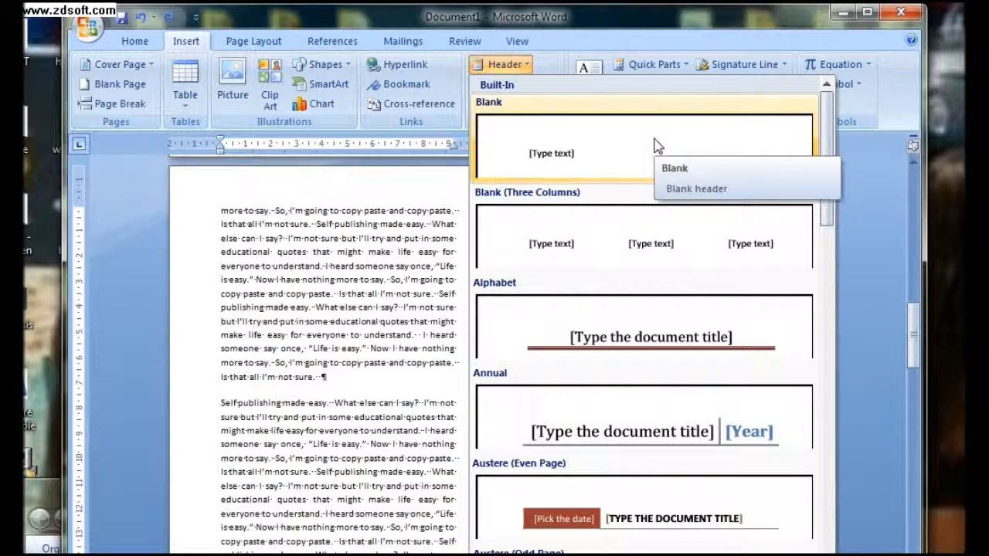
pyautogui.scroll(-5, 653, 170)
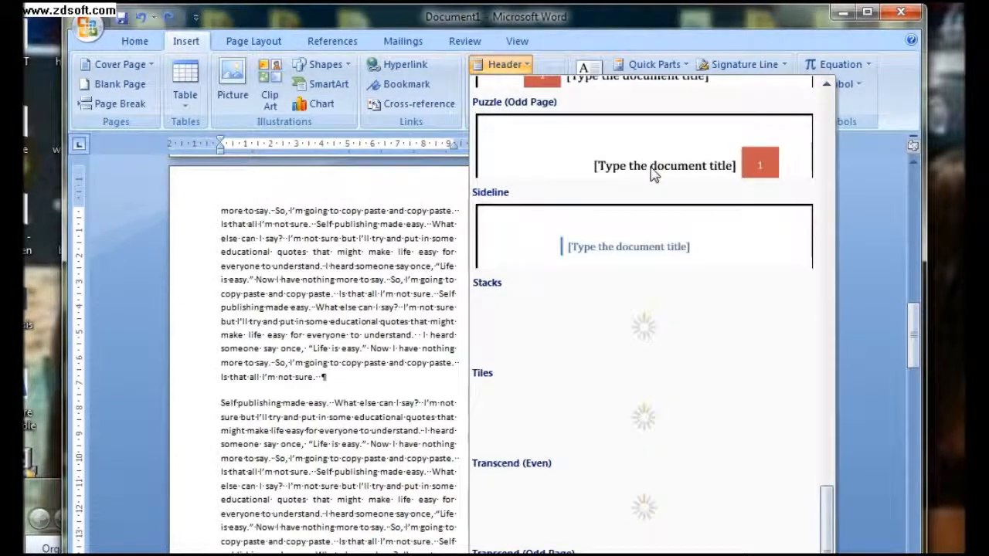
pyautogui.scroll(5, 674, 361)
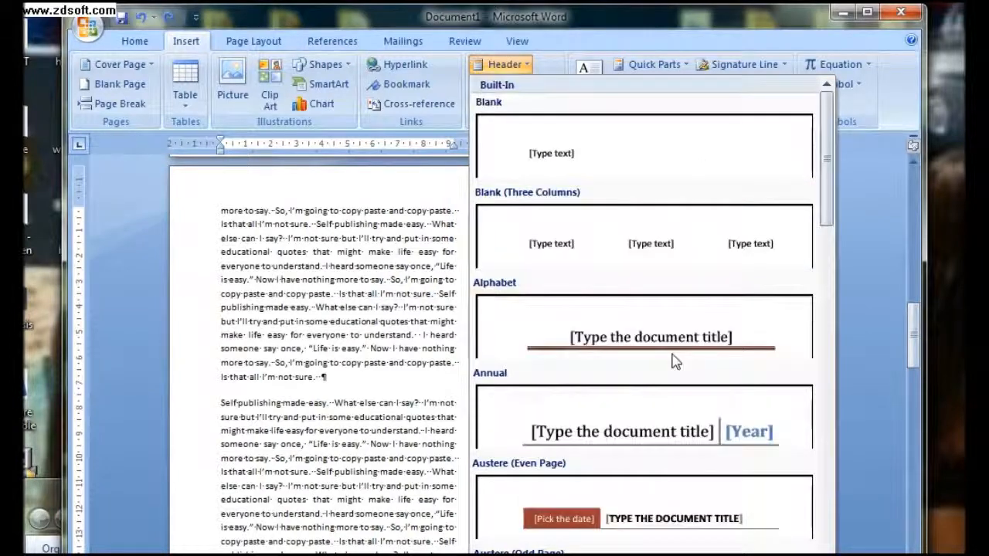
pyautogui.click(680, 164)
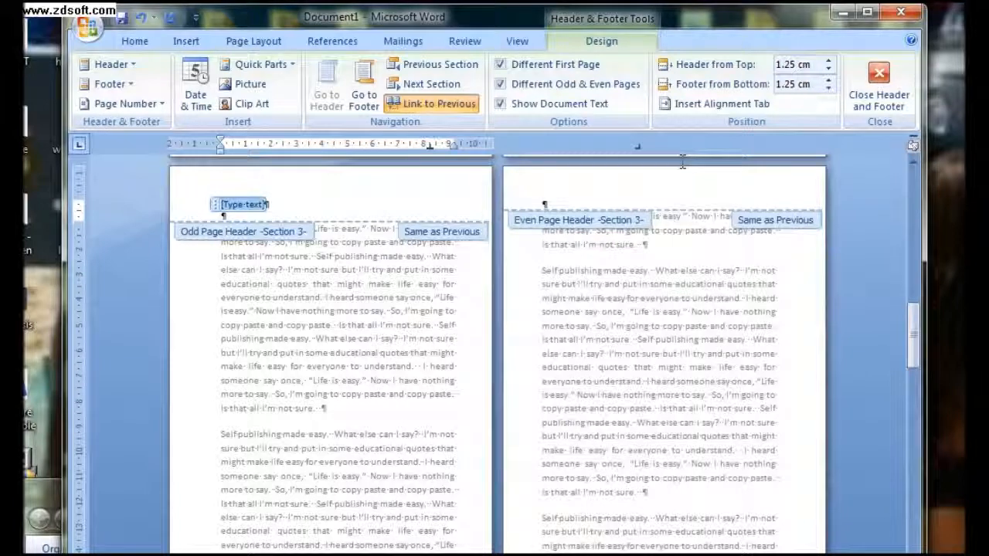
pyautogui.write('SelfPublishing Made Easy')
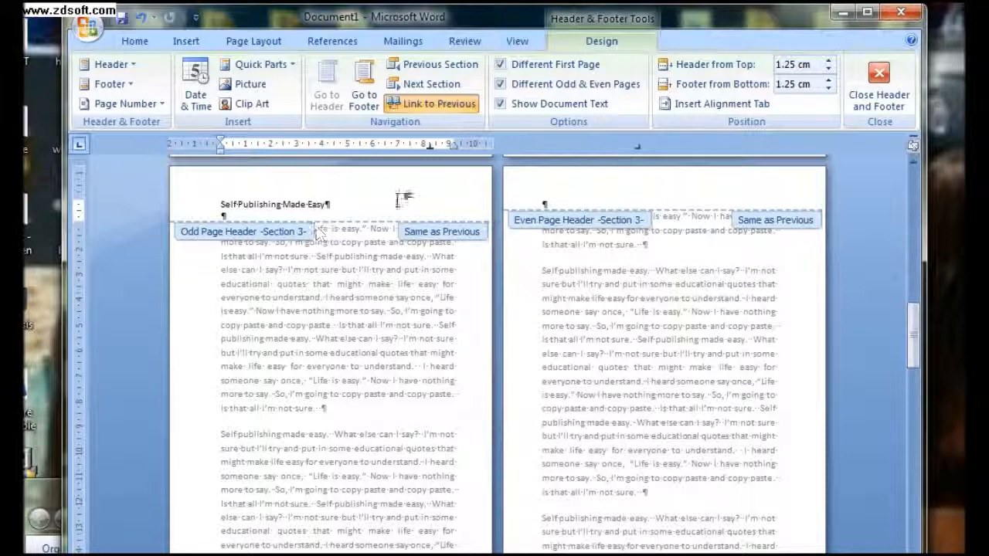
# - Make the odd page header title bold, underlined and centred
pyautogui.moveTo(331, 204); pyautogui.dragTo(221, 203)
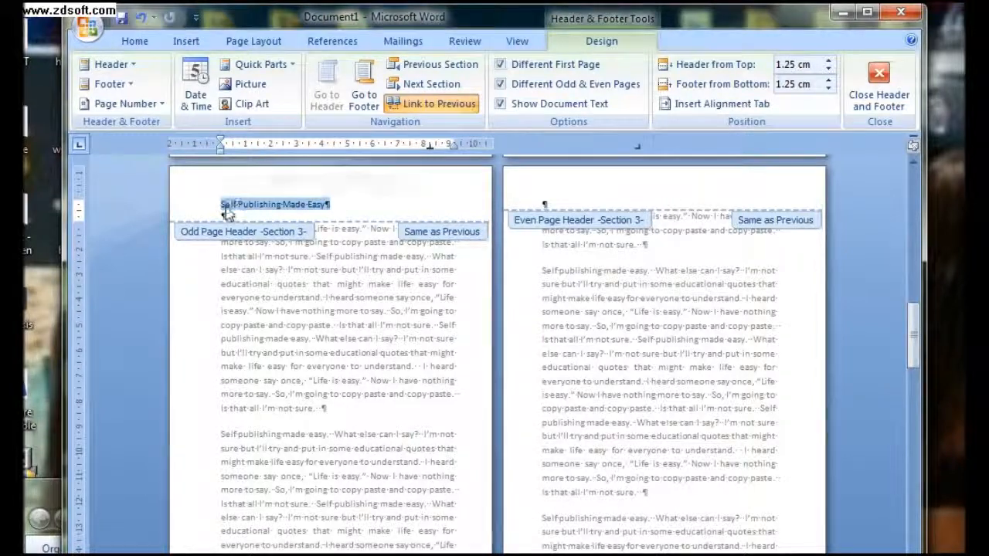
pyautogui.click(134, 41)
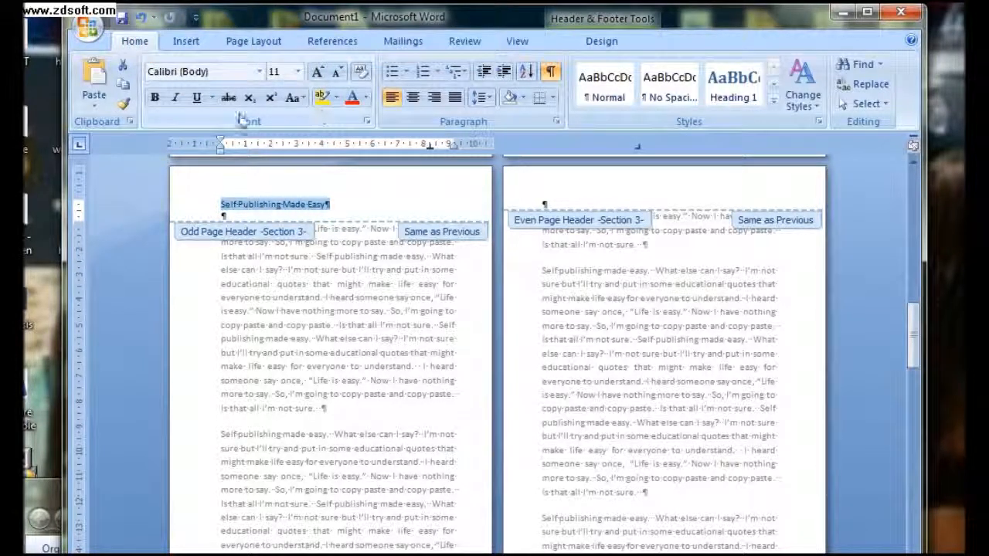
pyautogui.click(155, 97)
pyautogui.click(196, 98)
pyautogui.click(412, 97)
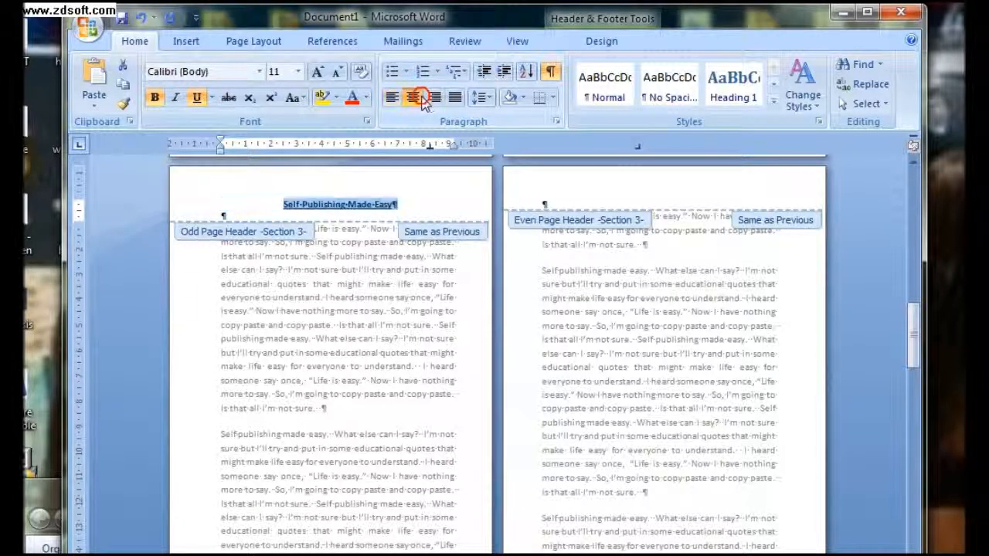
# - Copy the formatted odd page header title and add a Blank header to the even pages
pyautogui.click(443, 201)
pyautogui.moveTo(444, 202); pyautogui.dragTo(286, 209)
pyautogui.rightClick(286, 209)
pyautogui.click(320, 232)
pyautogui.click(603, 190)
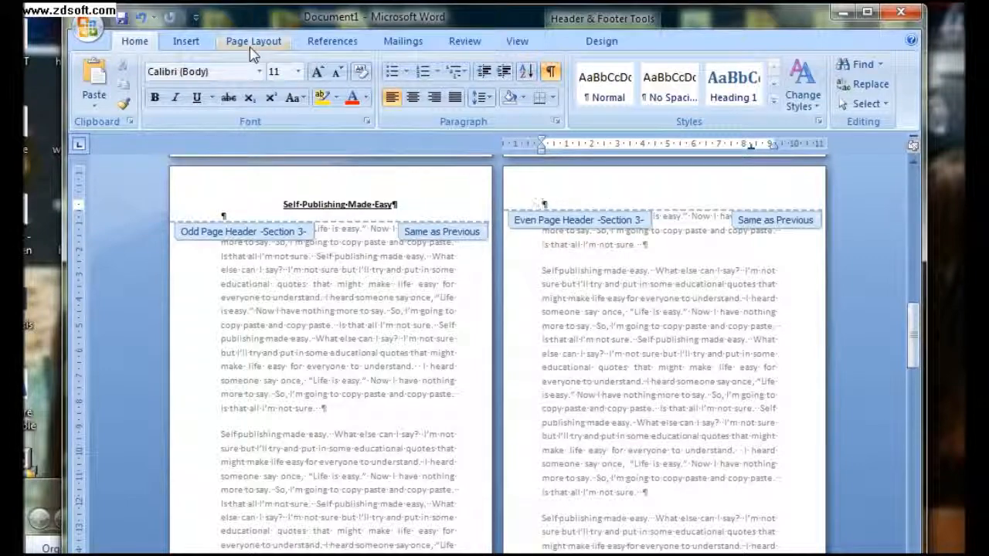
pyautogui.click(190, 43)
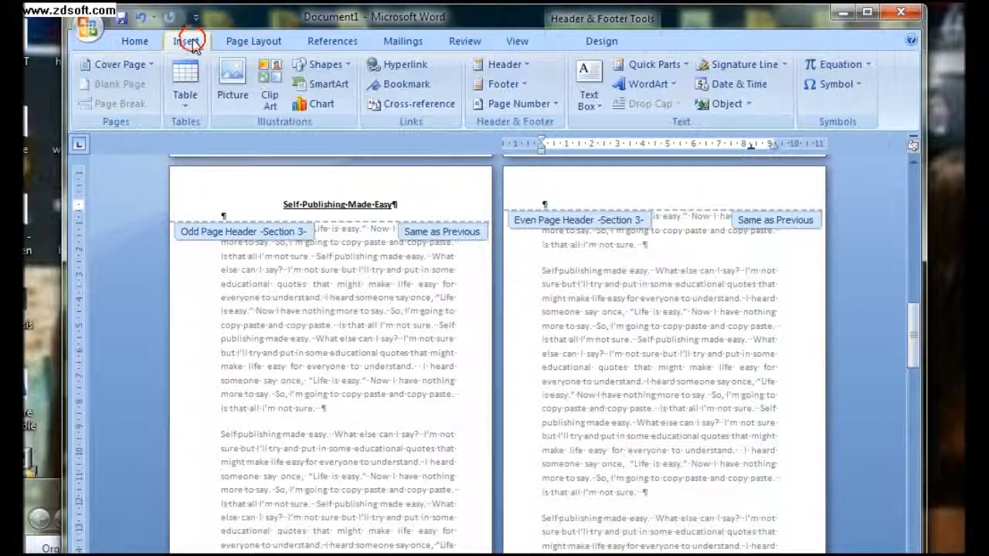
pyautogui.click(503, 64)
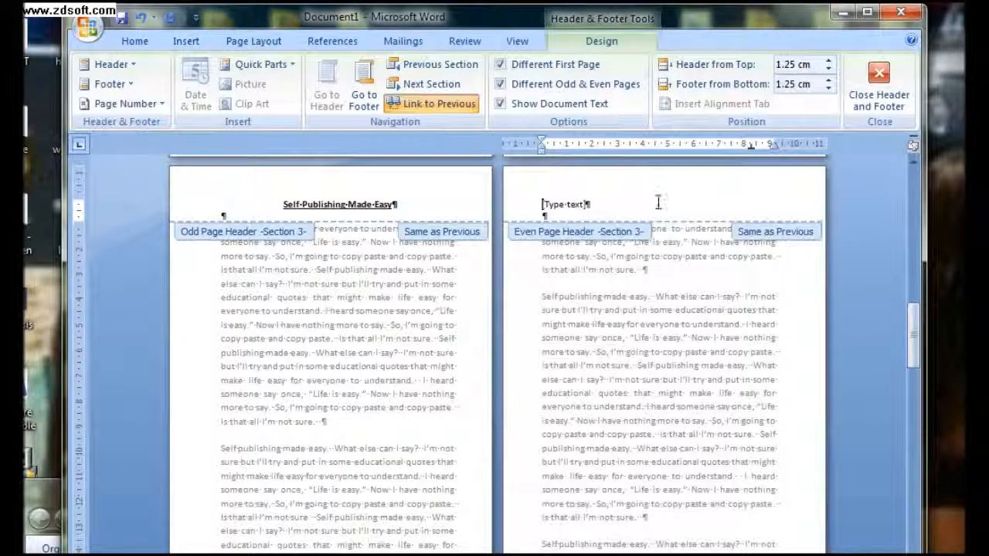
# - Replace the even page header placeholder with the copied title, remove the extra empty line and close the header
pyautogui.hotkey('ctrl', 'v')
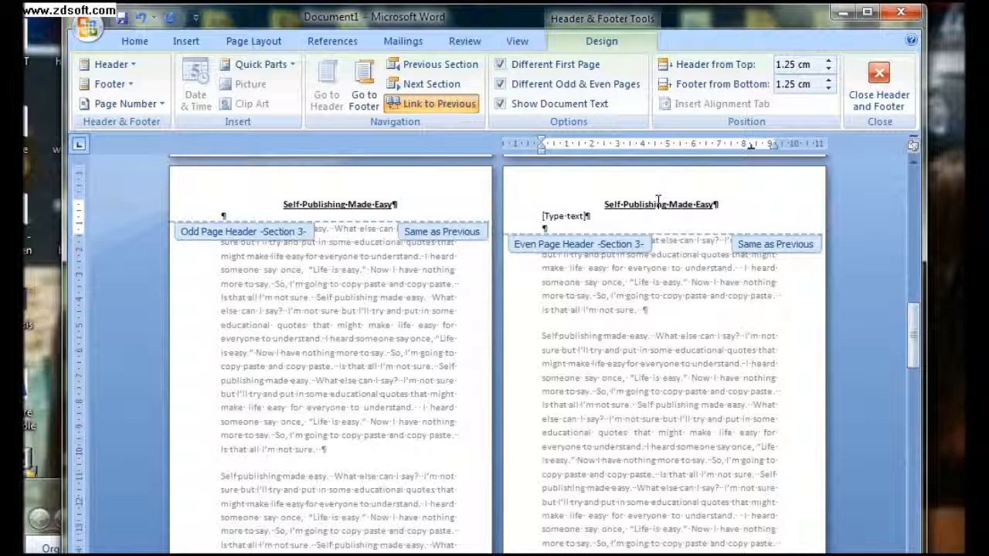
pyautogui.hotkey('ctrl', 'z')
pyautogui.click(585, 205)
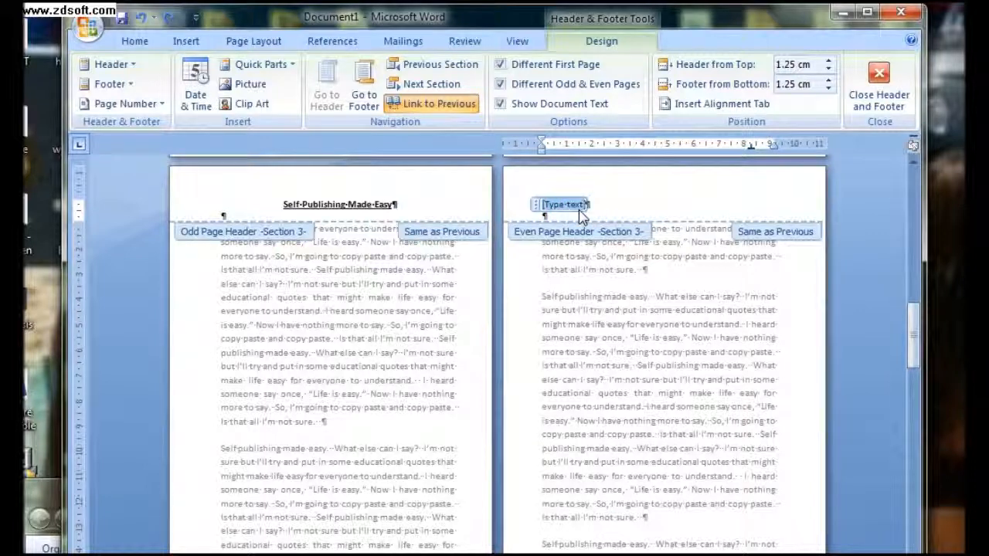
pyautogui.hotkey('ctrl', 'v')
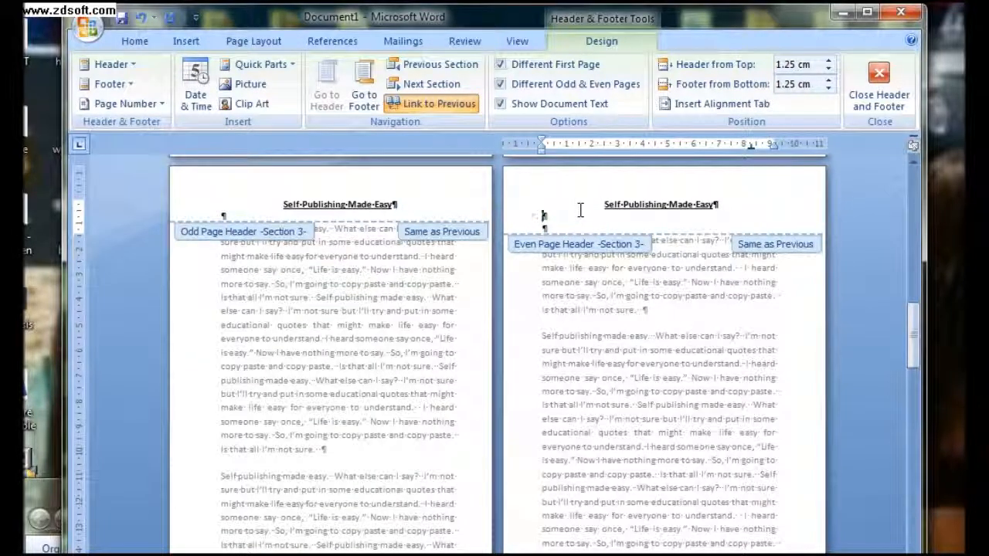
pyautogui.press('BackSpace')
pyautogui.click(687, 288)
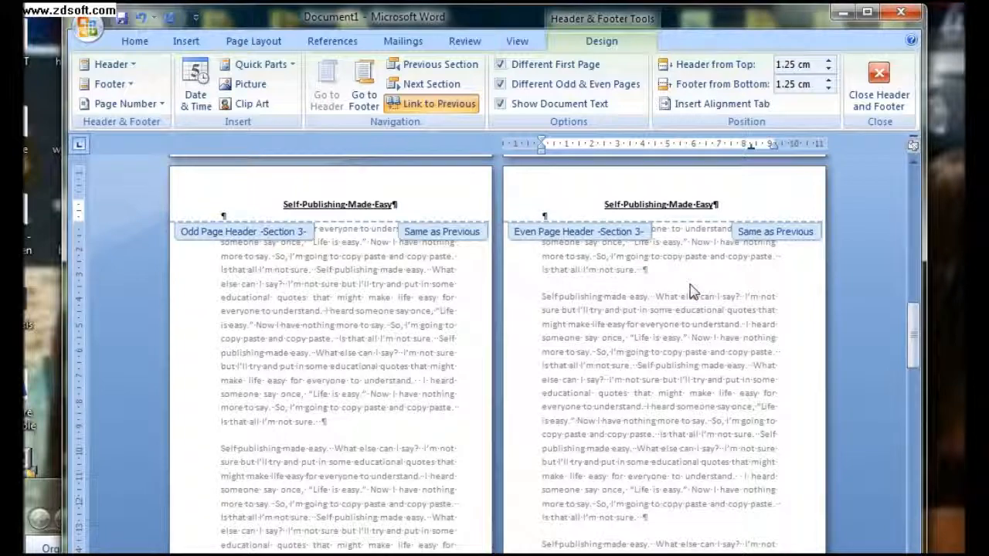
pyautogui.doubleClick(692, 292)
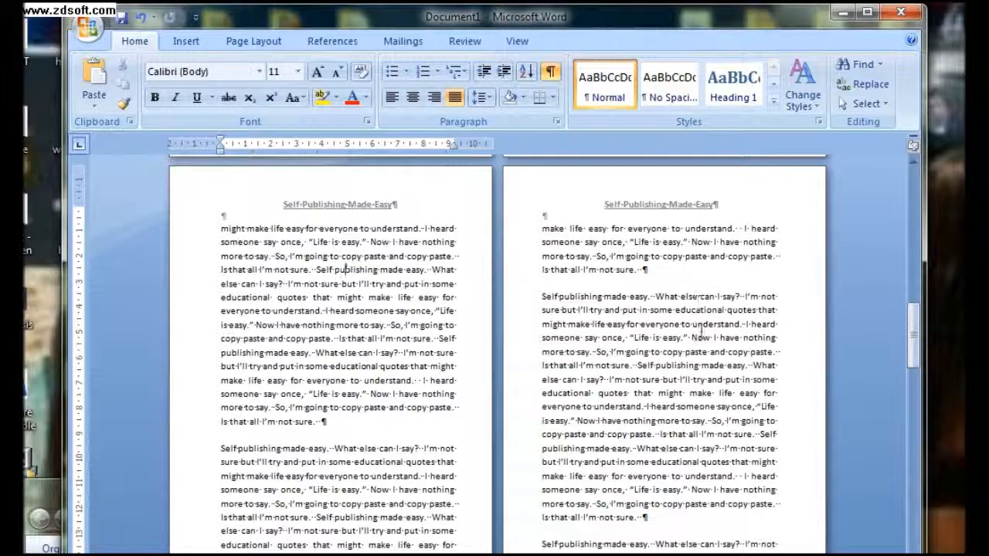
# - Select the whole manuscript and preview alternative fonts on it without applying one
pyautogui.scroll(-3, 700, 331)
pyautogui.scroll(3, 700, 330)
pyautogui.scroll(-5, 328, 379)
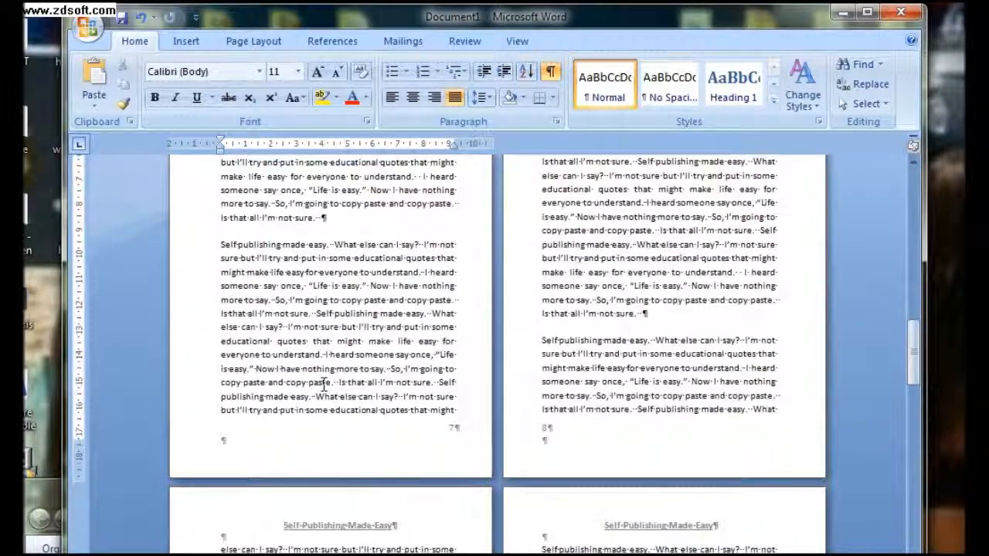
pyautogui.hotkey('ctrl', 'a')
pyautogui.scroll(15, 394, 379)
pyautogui.scroll(5, 398, 382)
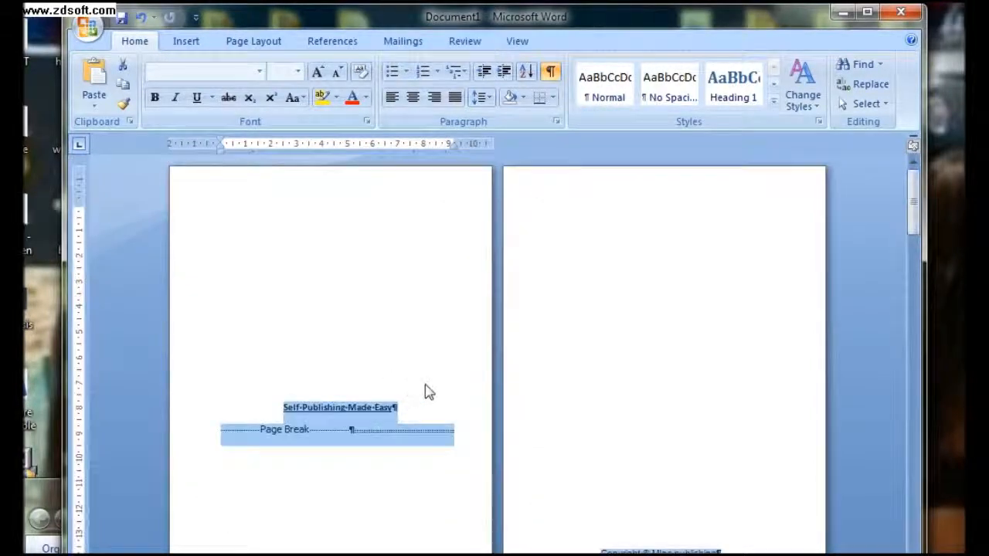
pyautogui.scroll(-3, 426, 386)
pyautogui.scroll(-10, 426, 384)
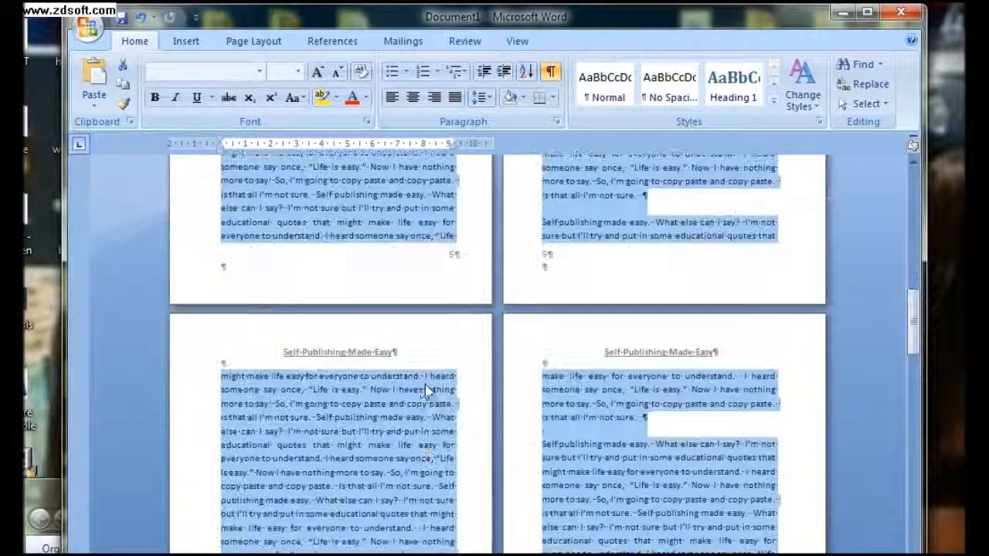
pyautogui.click(261, 72)
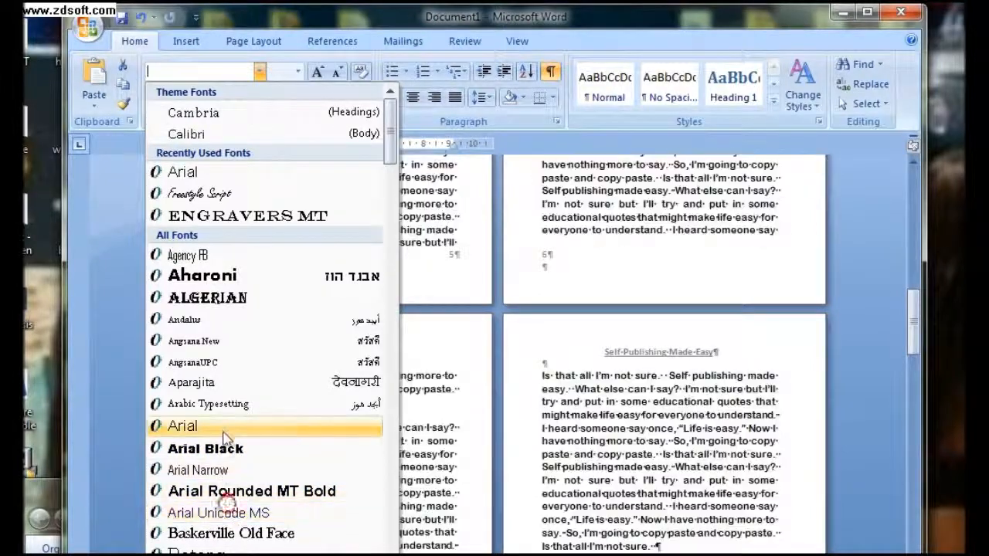
pyautogui.click(386, 27)
pyautogui.click(384, 543)
# - Review the running headers, footers and page numbers from the title page through to the end of the manuscript
pyautogui.scroll(15, 442, 530)
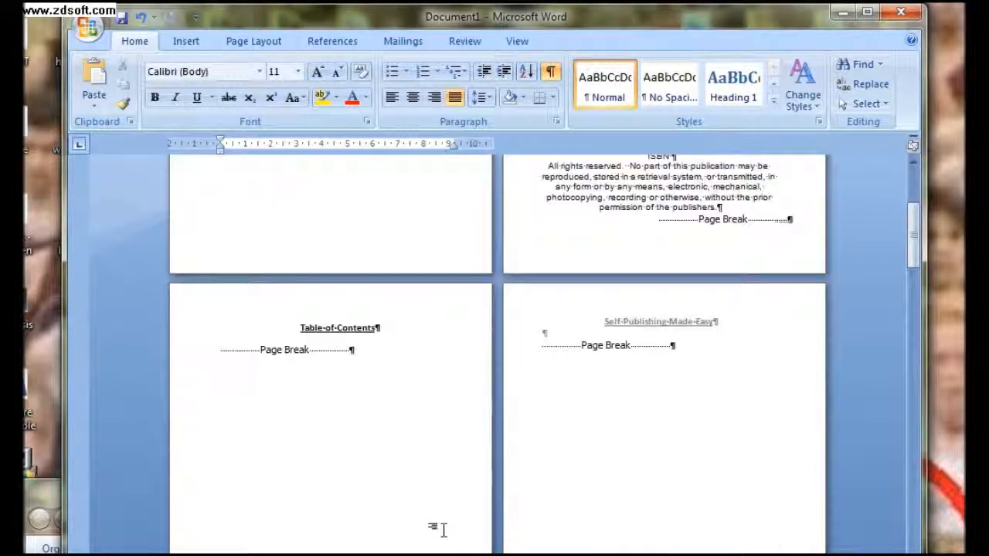
pyautogui.scroll(-15, 443, 530)
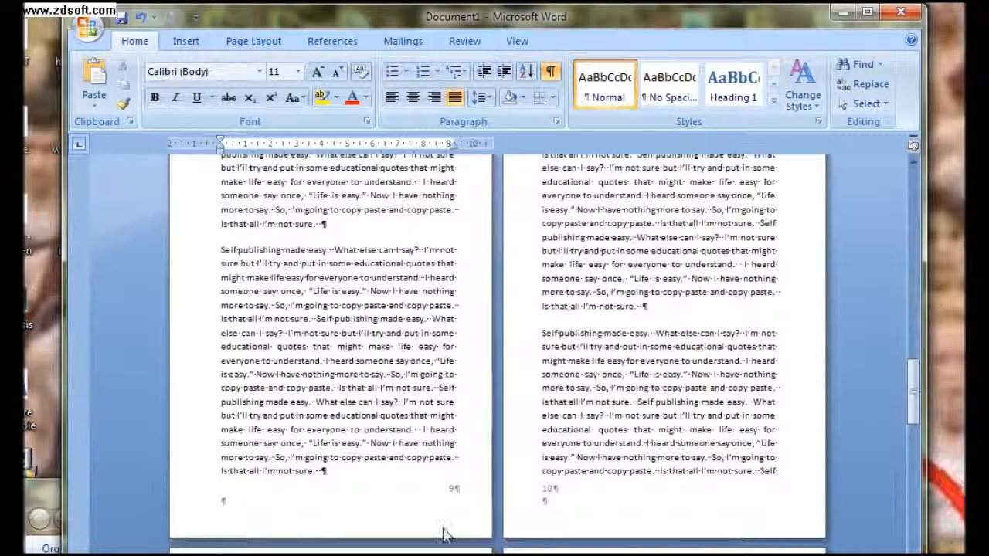
pyautogui.scroll(-15, 443, 530)
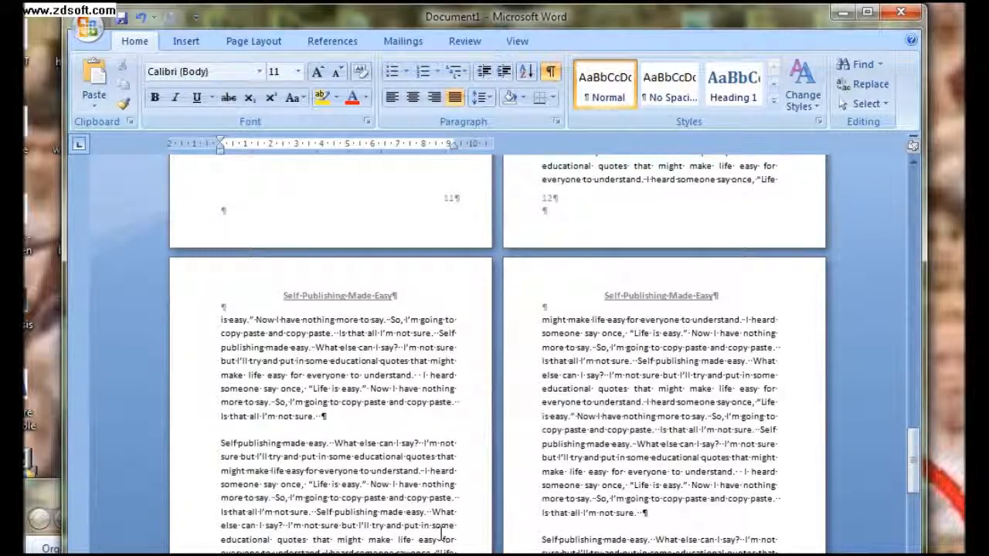
pyautogui.scroll(-5, 443, 533)
pyautogui.doubleClick(374, 535)
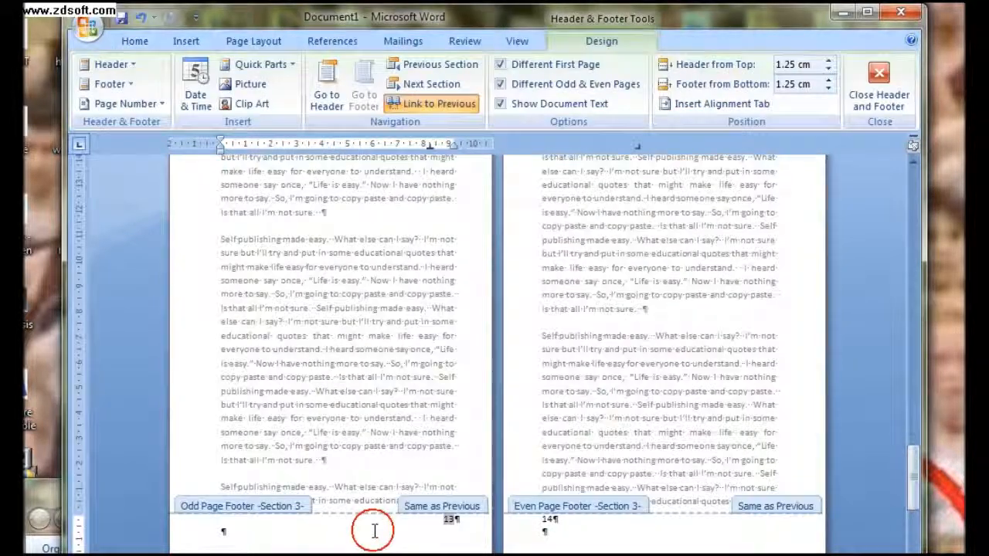
pyautogui.click(346, 528)
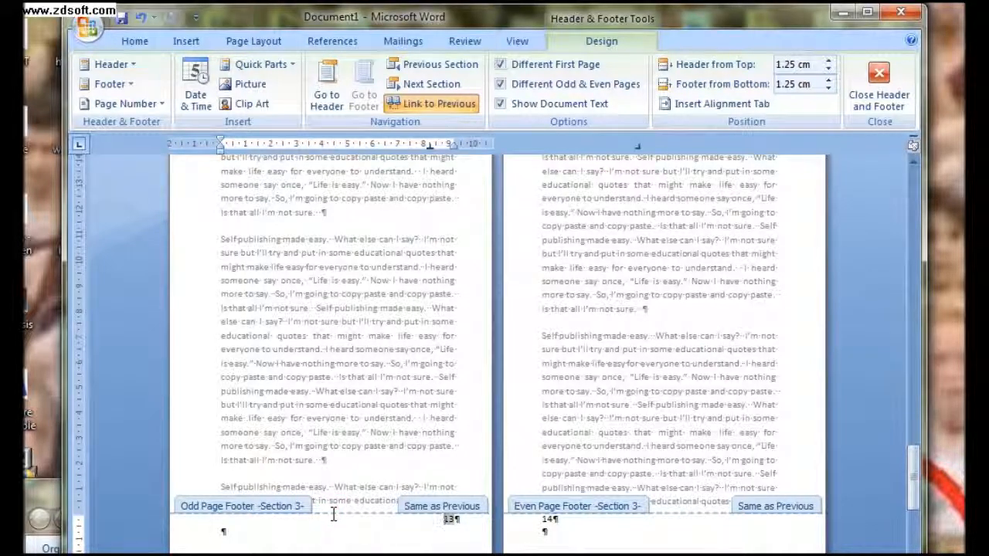
pyautogui.click(595, 418)
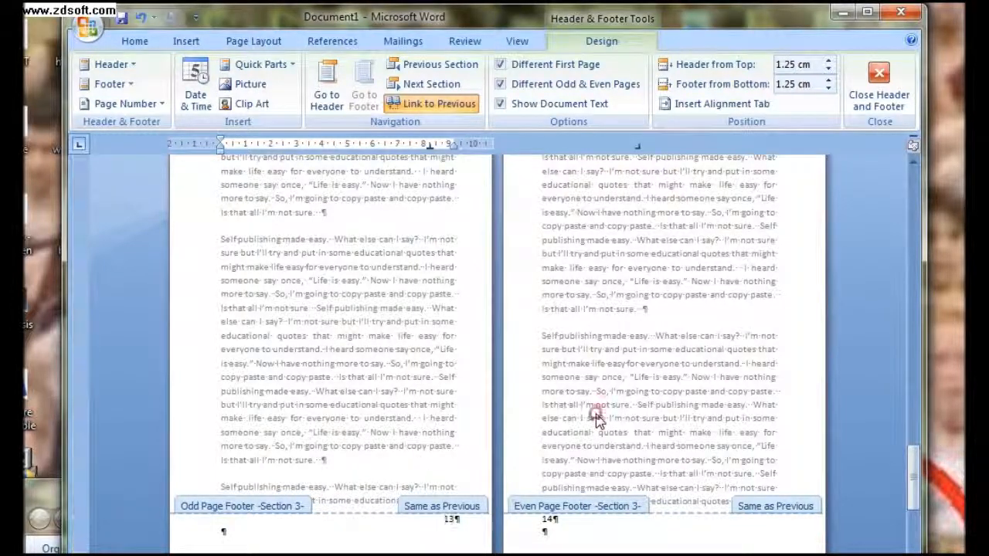
pyautogui.scroll(-6, 596, 417)
pyautogui.doubleClick(584, 425)
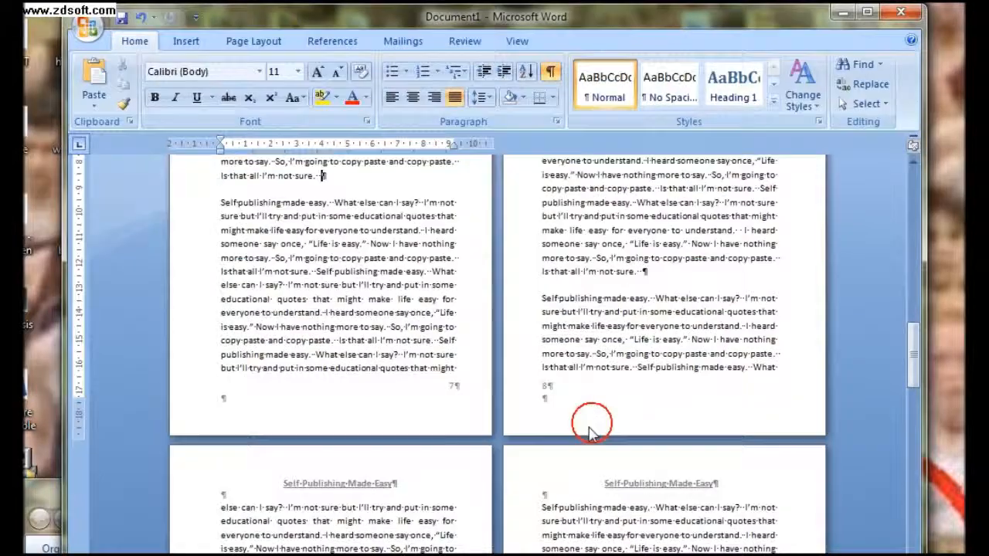
pyautogui.scroll(-5, 585, 433)
pyautogui.scroll(10, 584, 448)
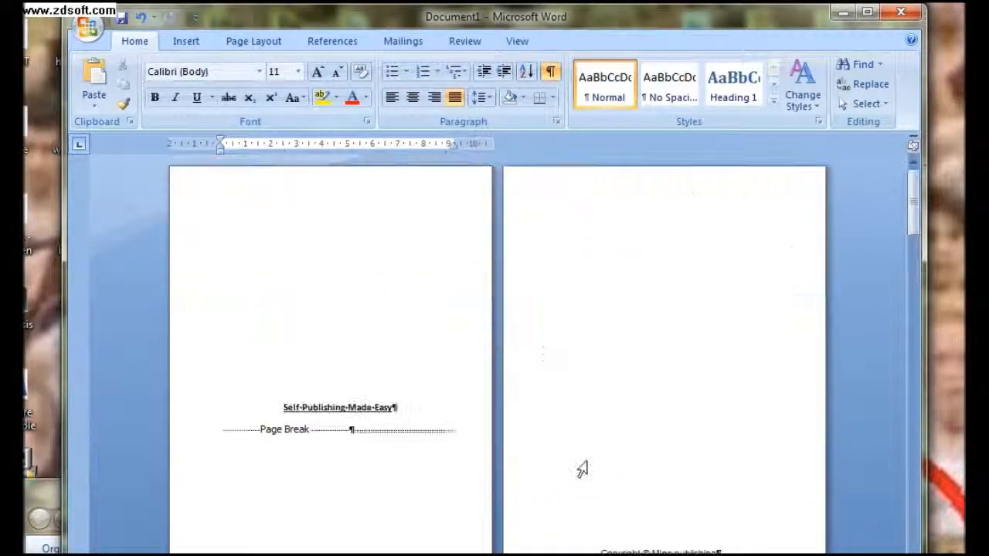
pyautogui.scroll(-10, 581, 469)
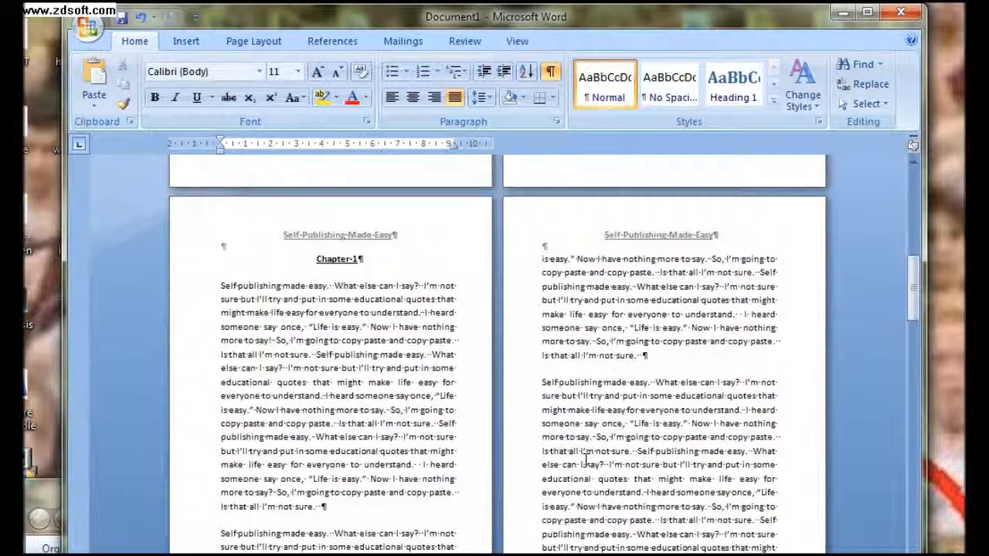
pyautogui.scroll(10, 585, 461)
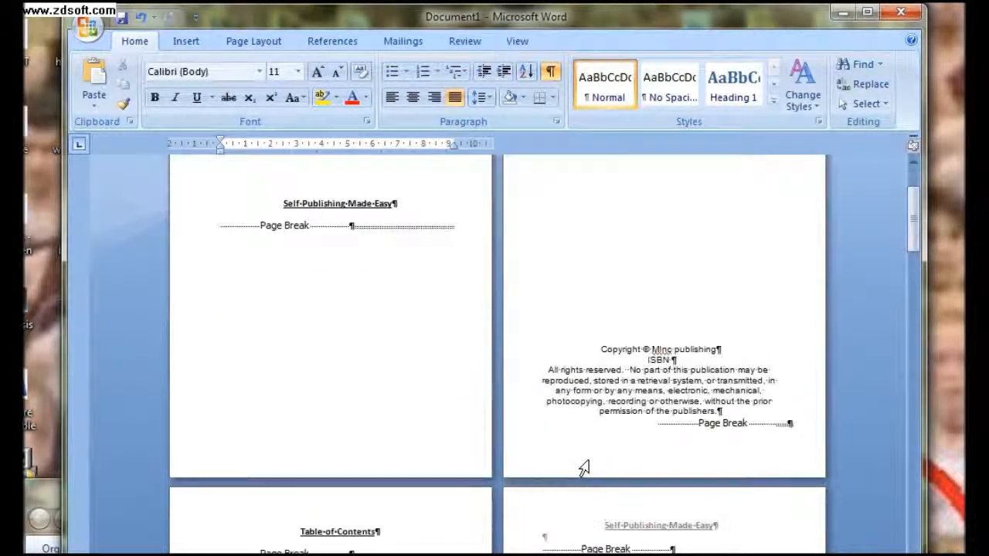
pyautogui.scroll(-10, 585, 469)
pyautogui.scroll(-10, 589, 461)
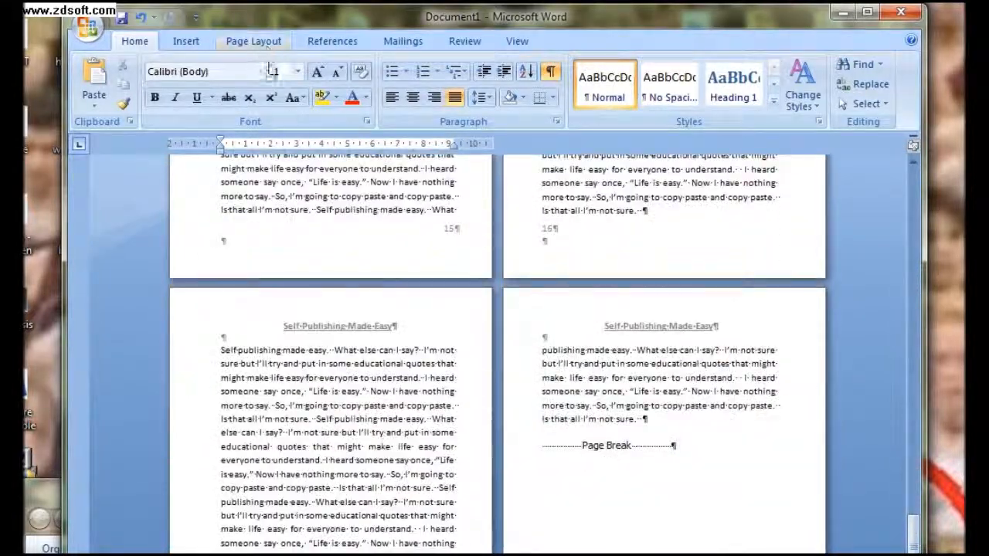